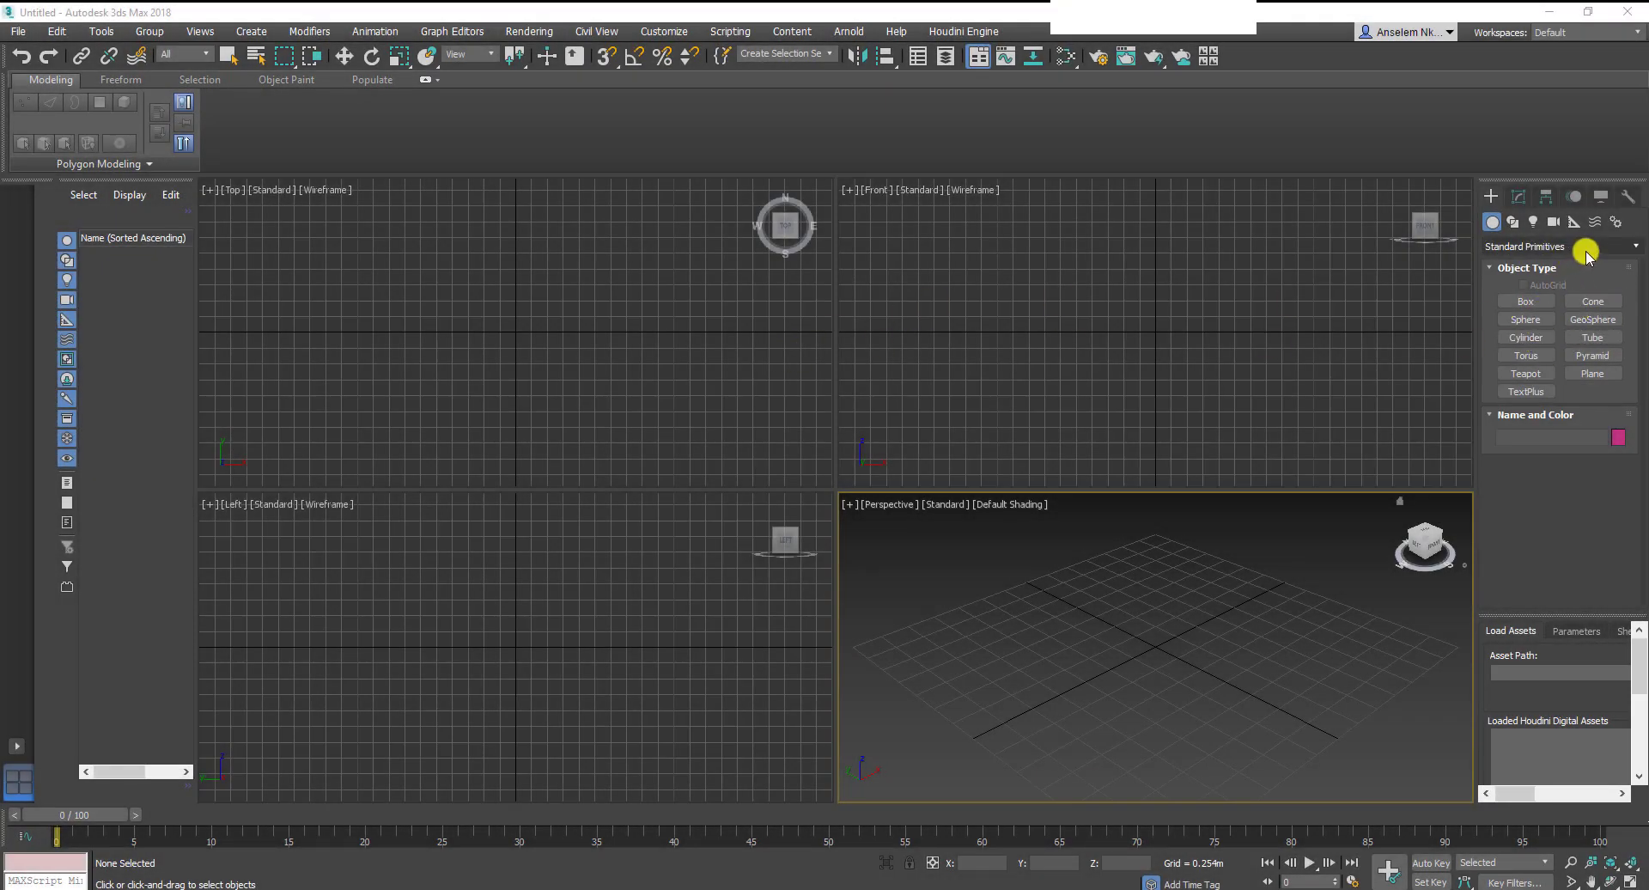
Switch the Create panel to AEC Extended, start Foliage and scroll the Favorite Plants list
click(1585, 249)
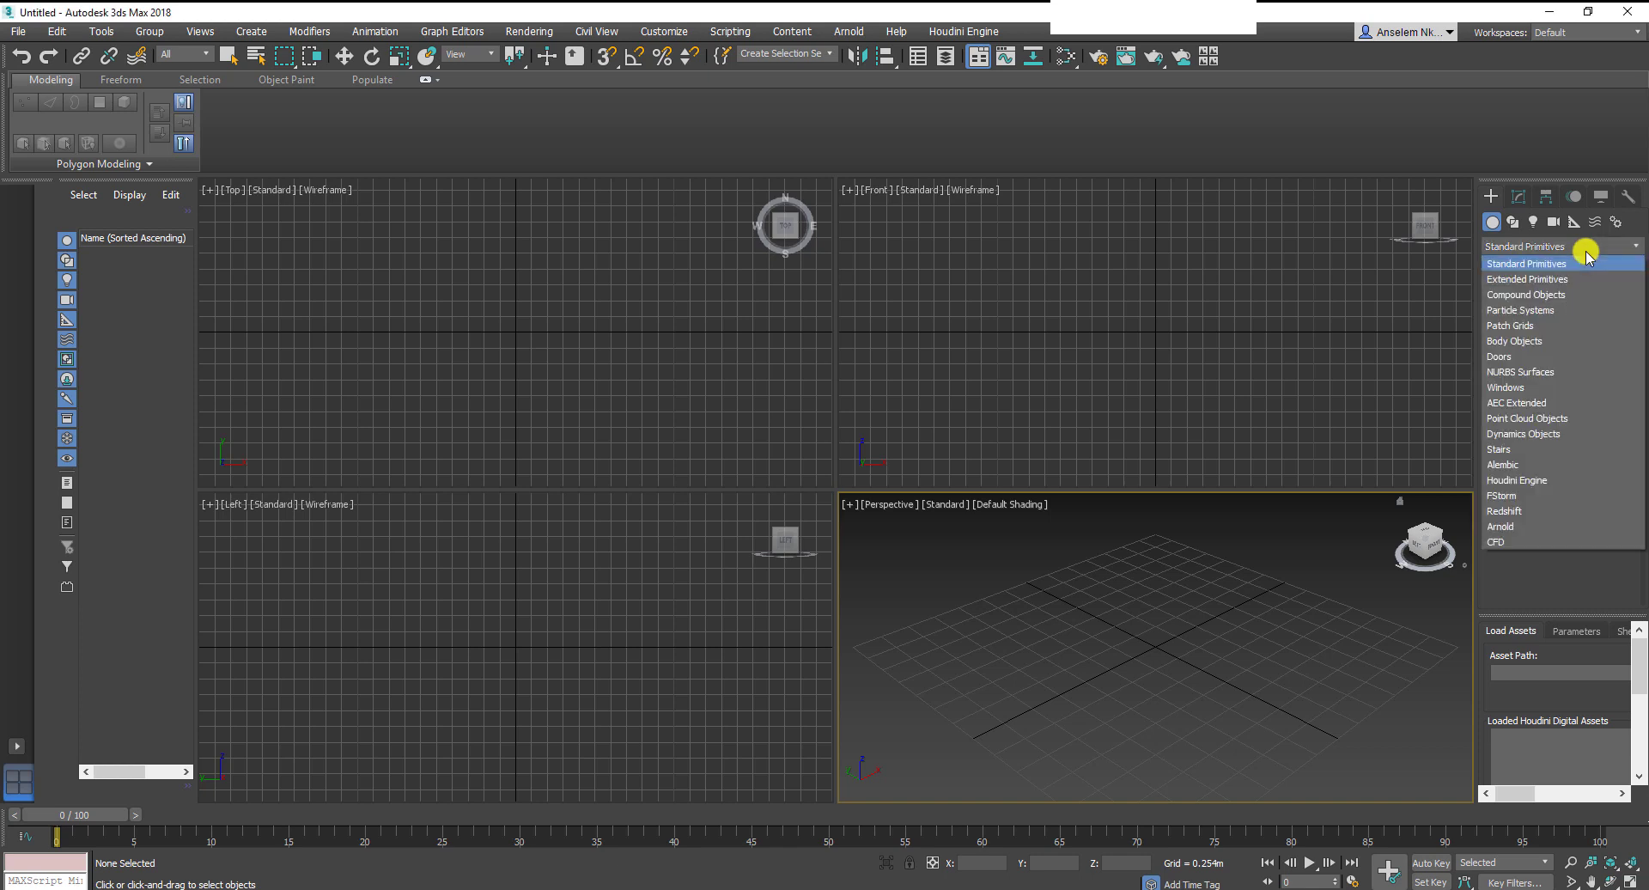
click(1546, 402)
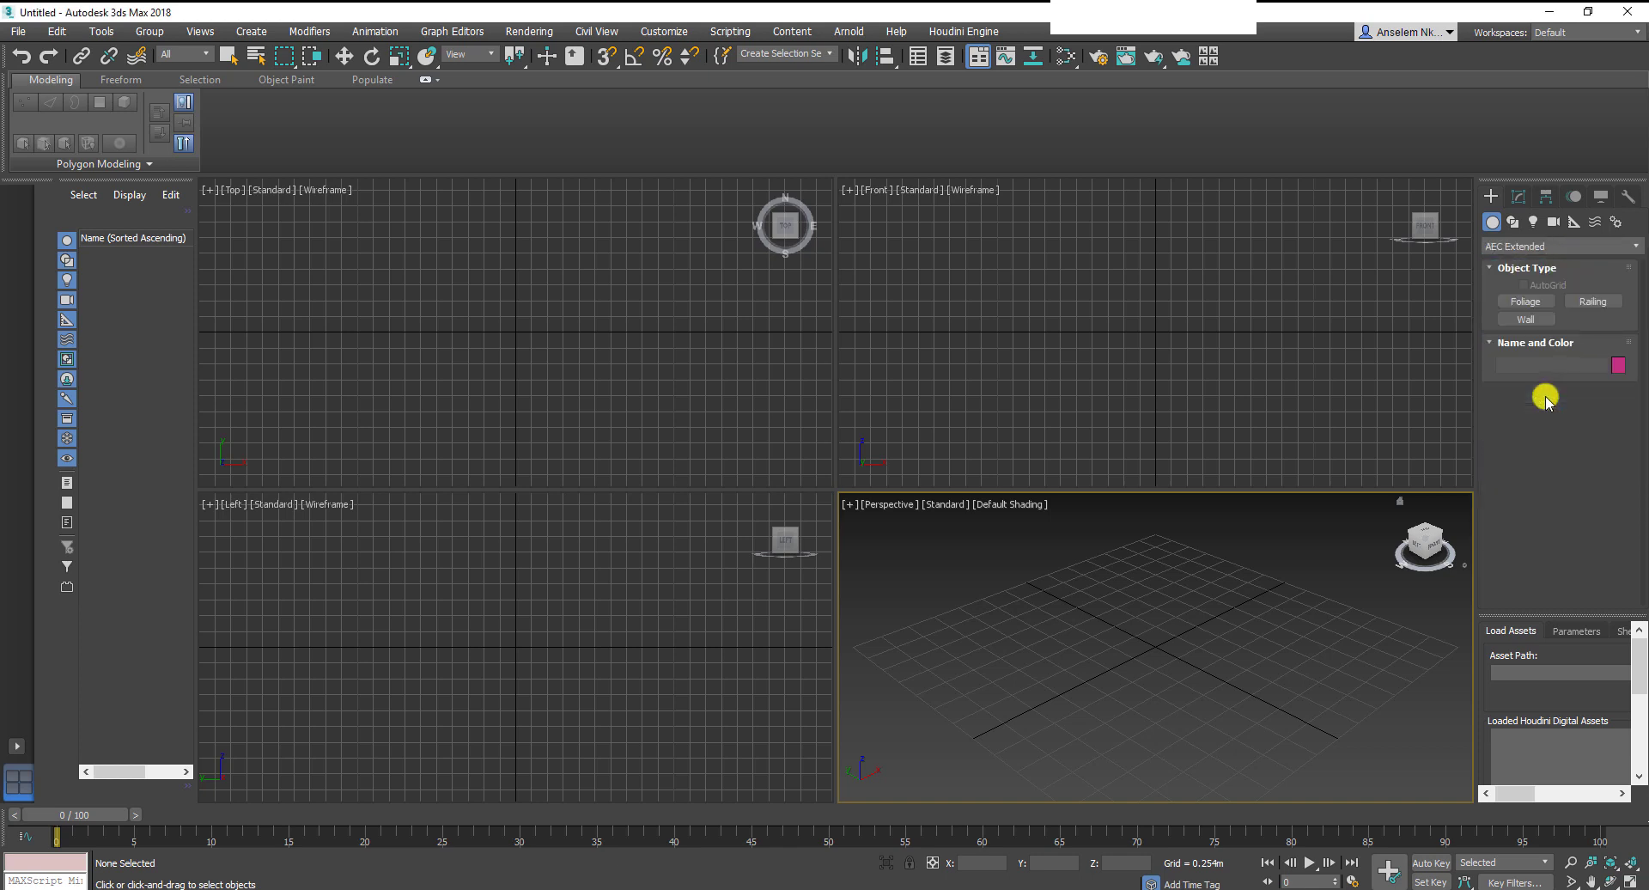
click(1526, 302)
scroll(1568, 463, down, 5)
scroll(1561, 530, down, 2)
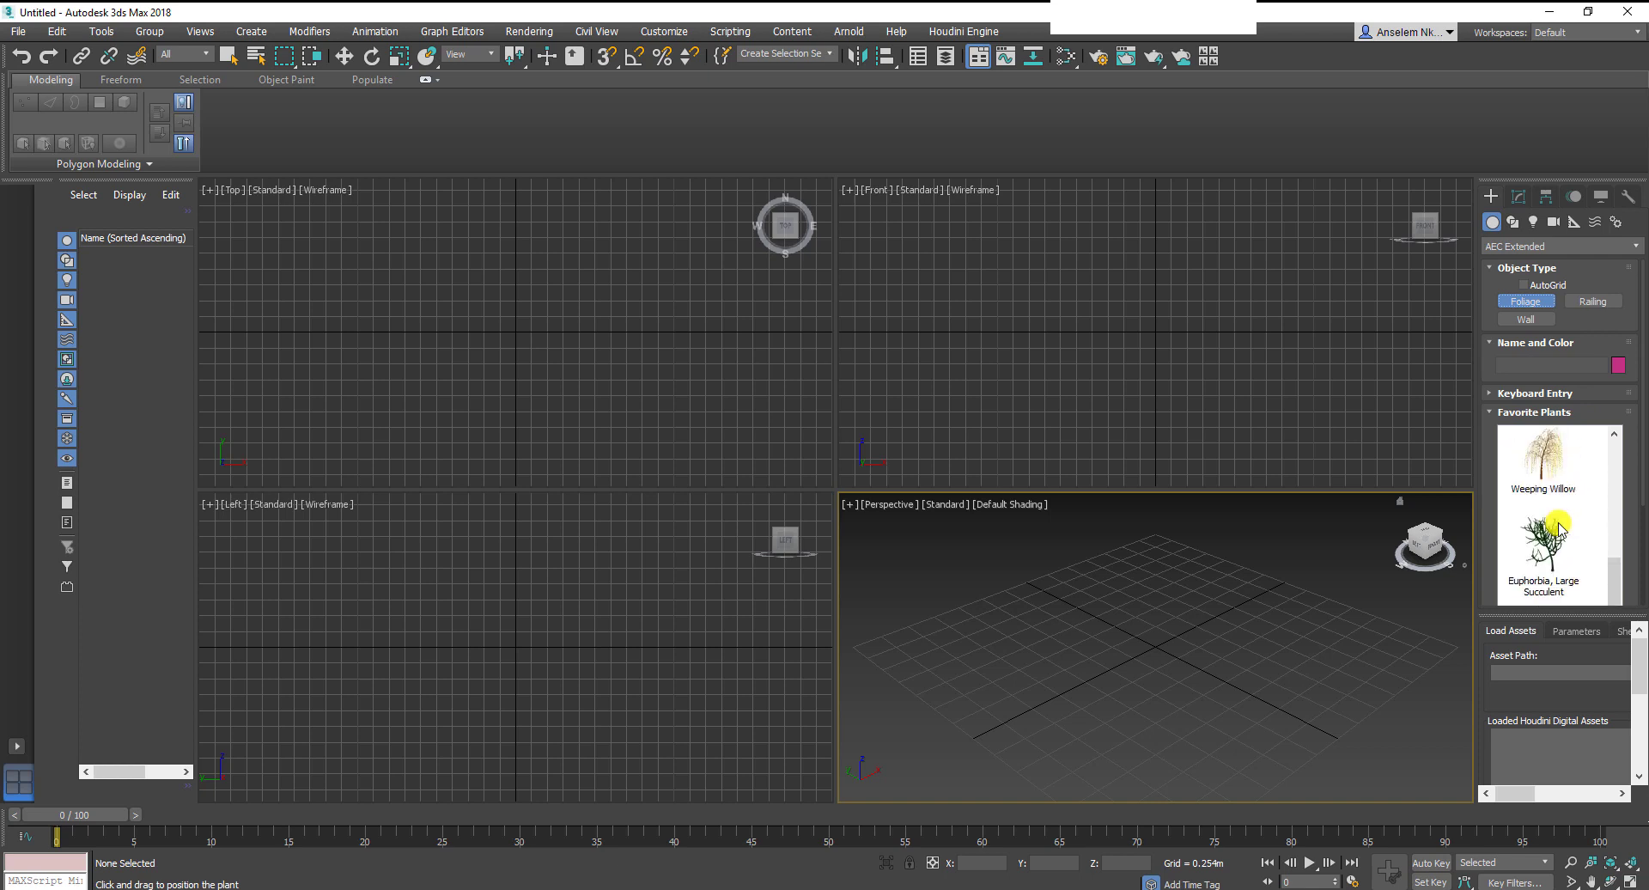
scroll(1560, 517, down, 2)
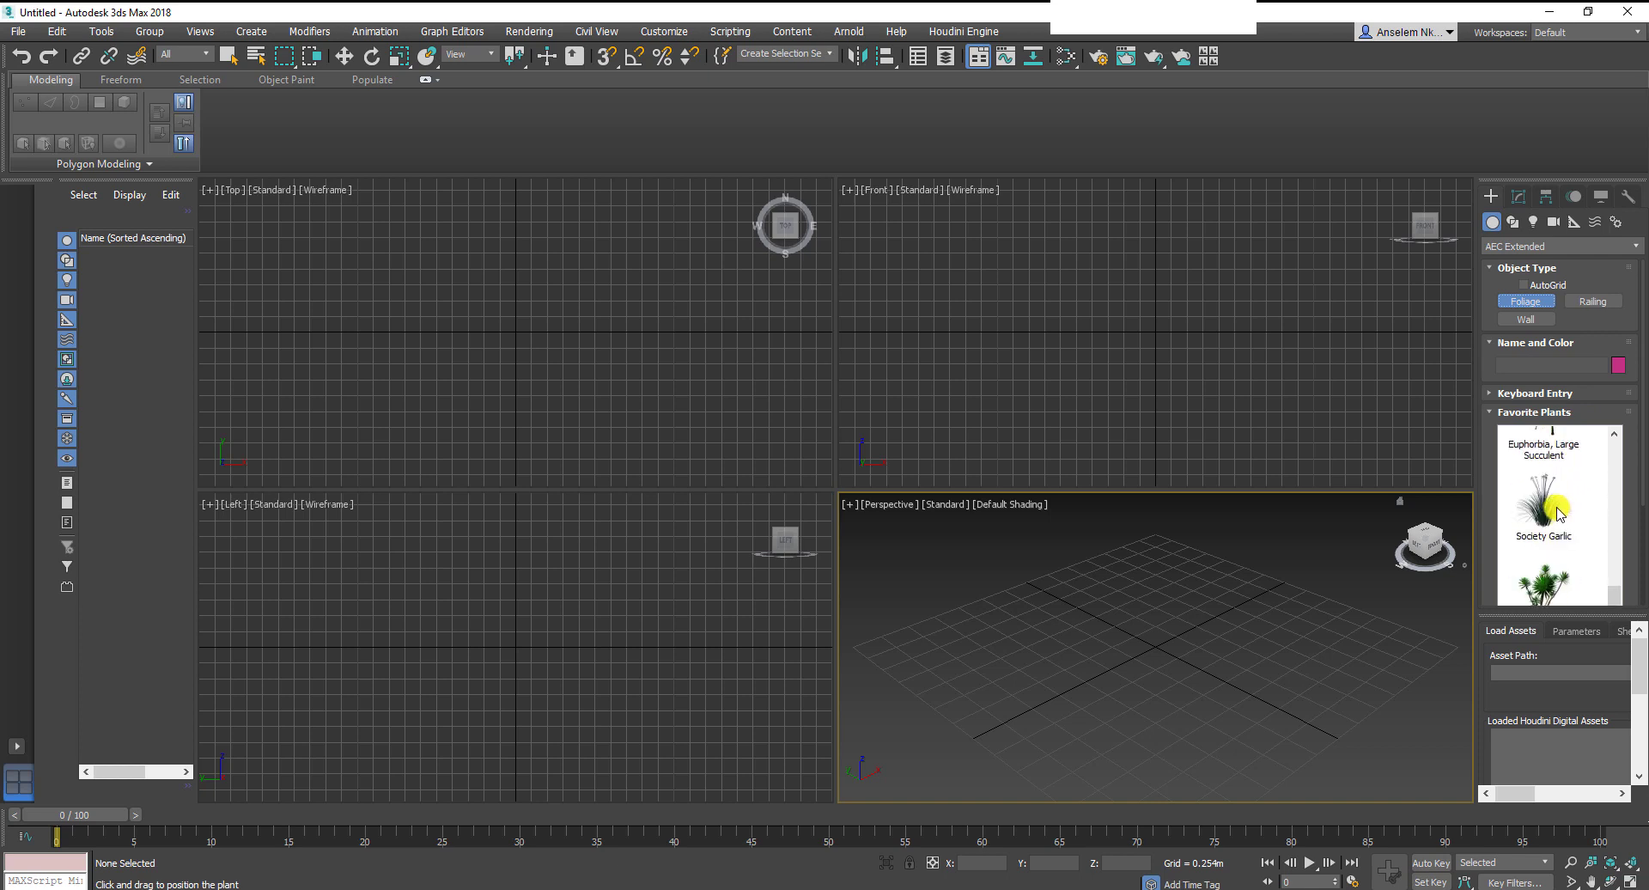
Place a Society Garlic plant at the grid centre and maximize the Perspective view around it
click(1556, 507)
drag(1556, 513, 523, 335)
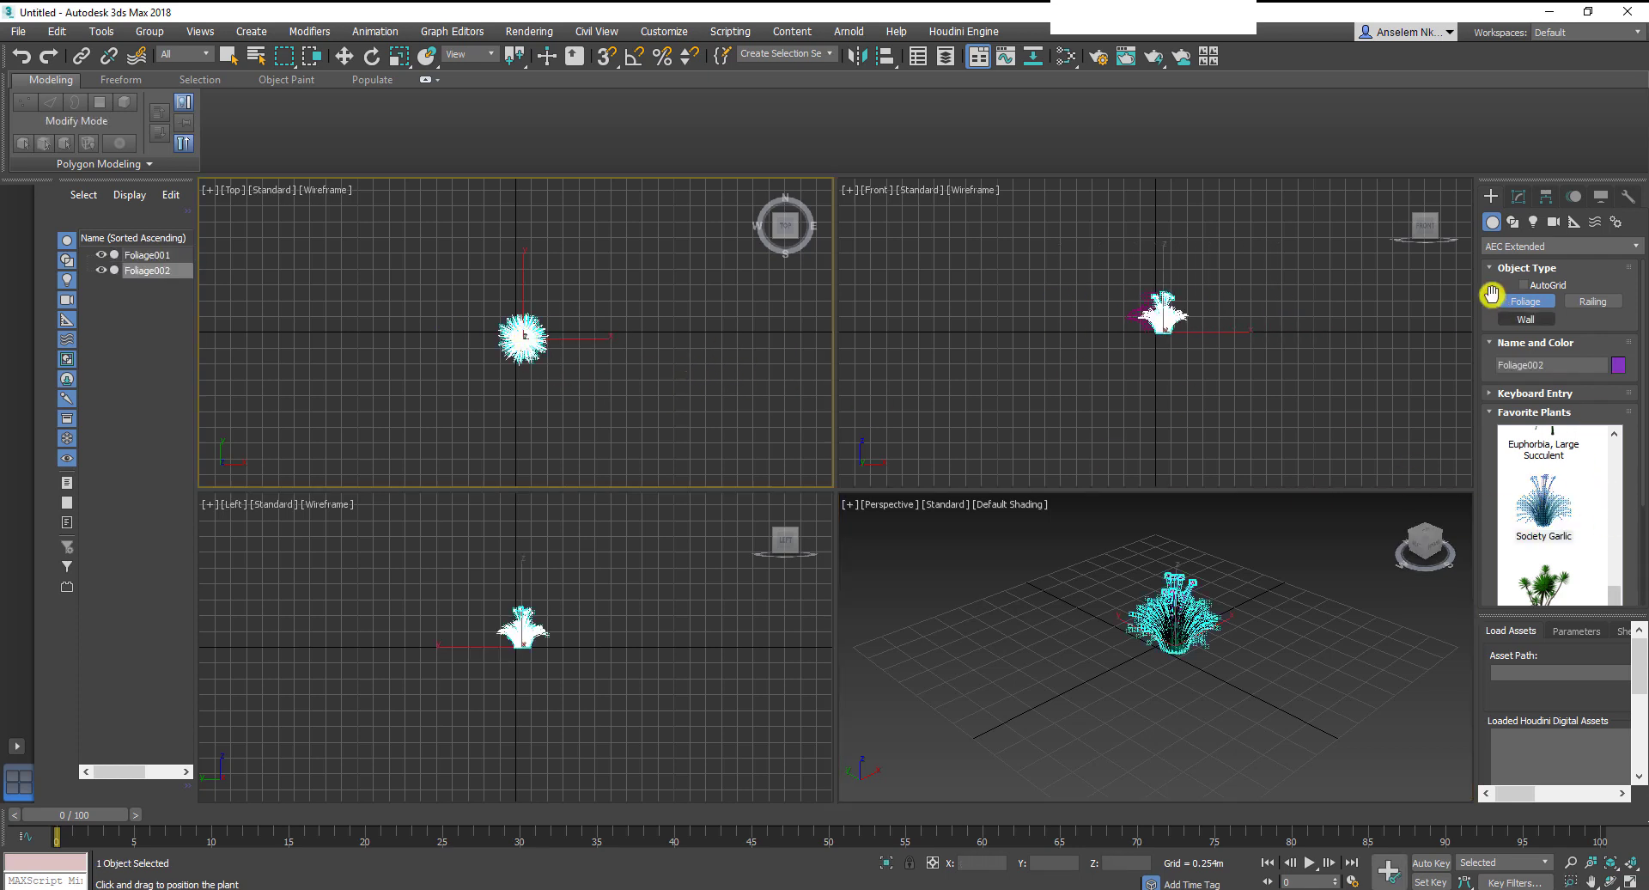
click(344, 58)
middle_click(1310, 544)
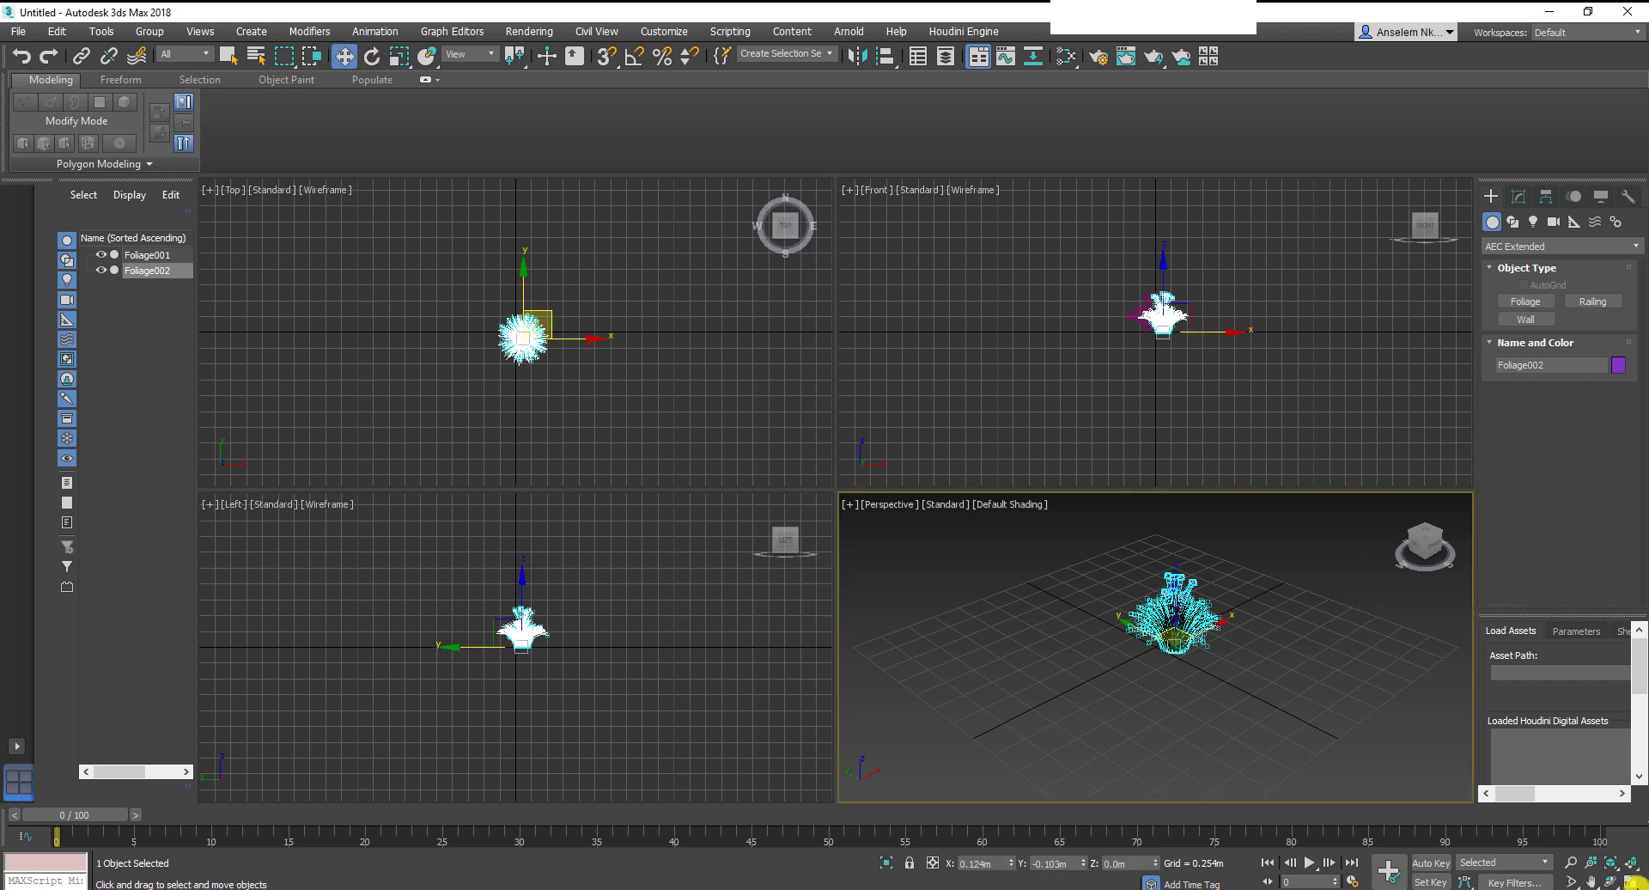
click(1630, 881)
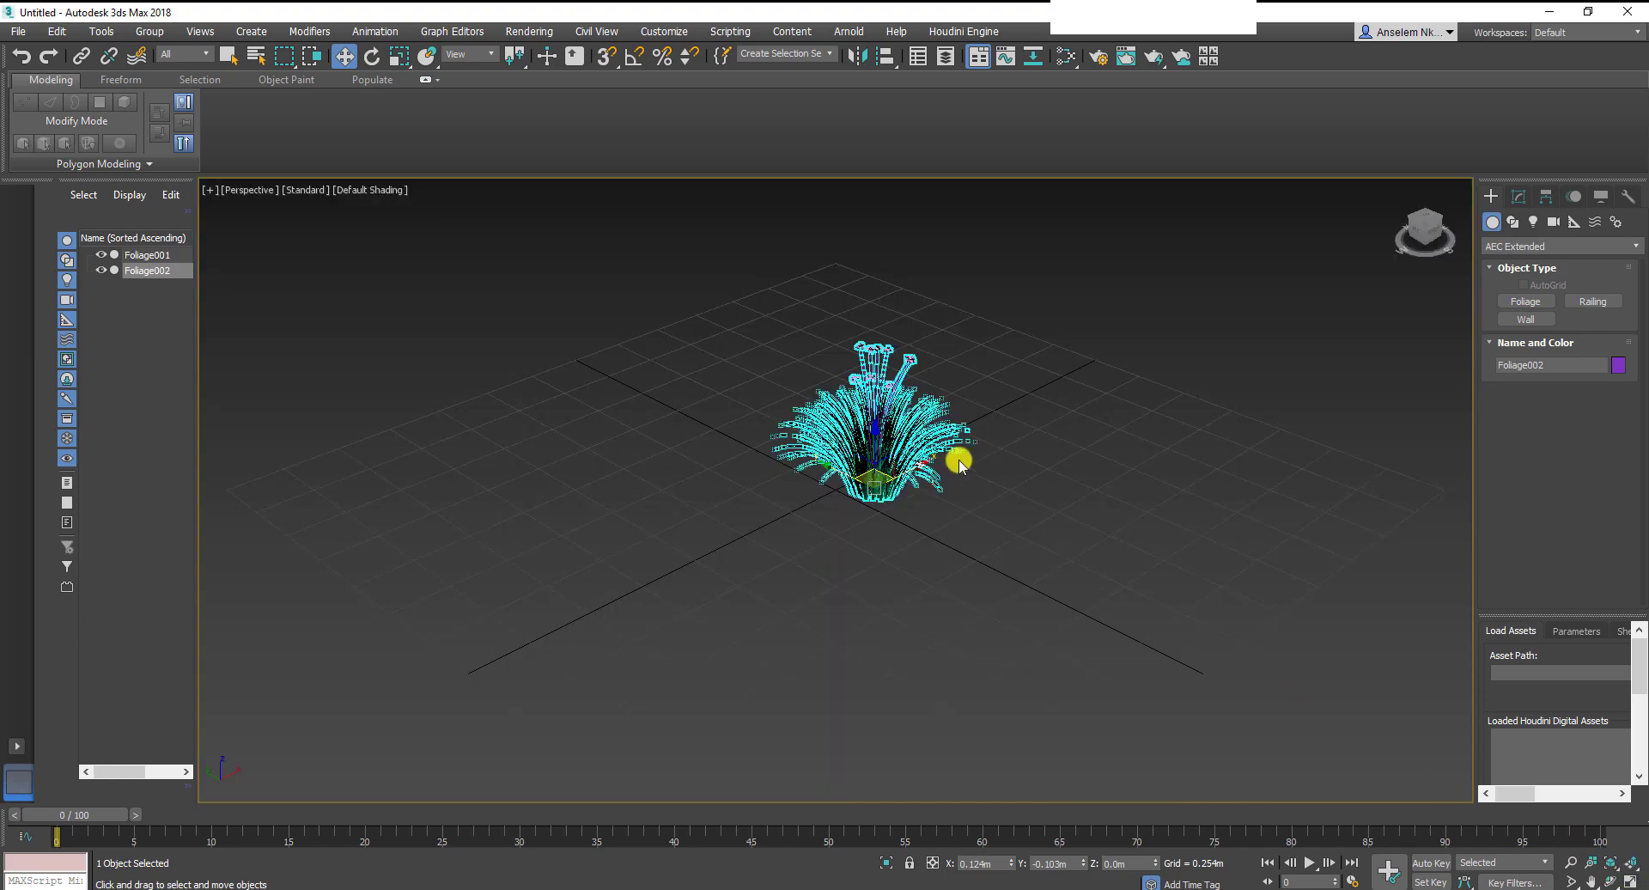
scroll(948, 432, up, 8)
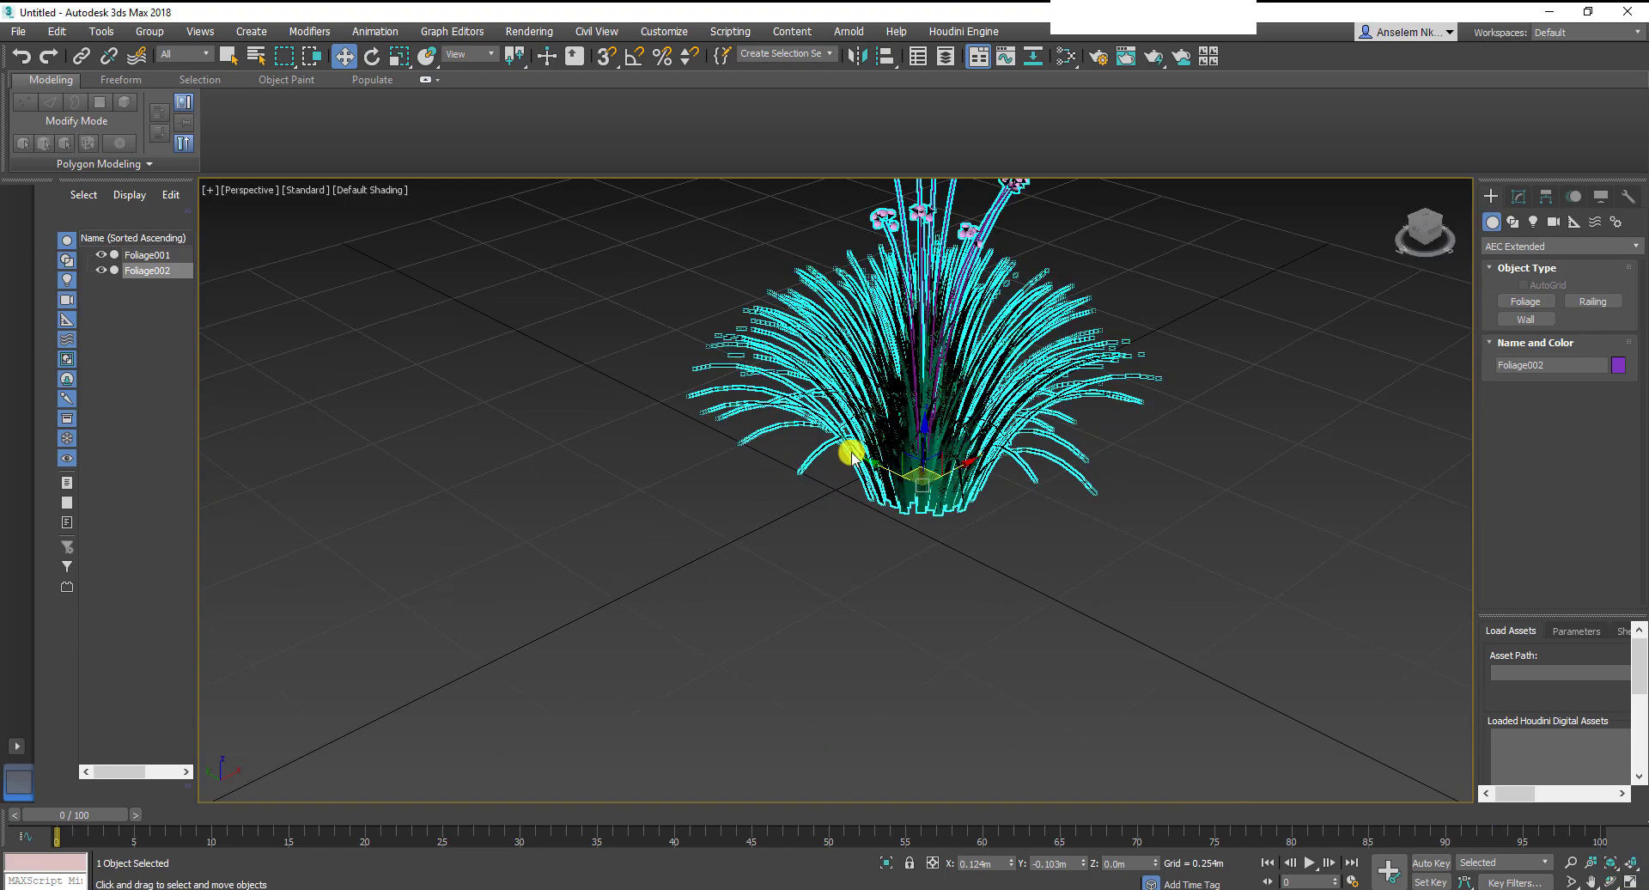
scroll(951, 530, up, 3)
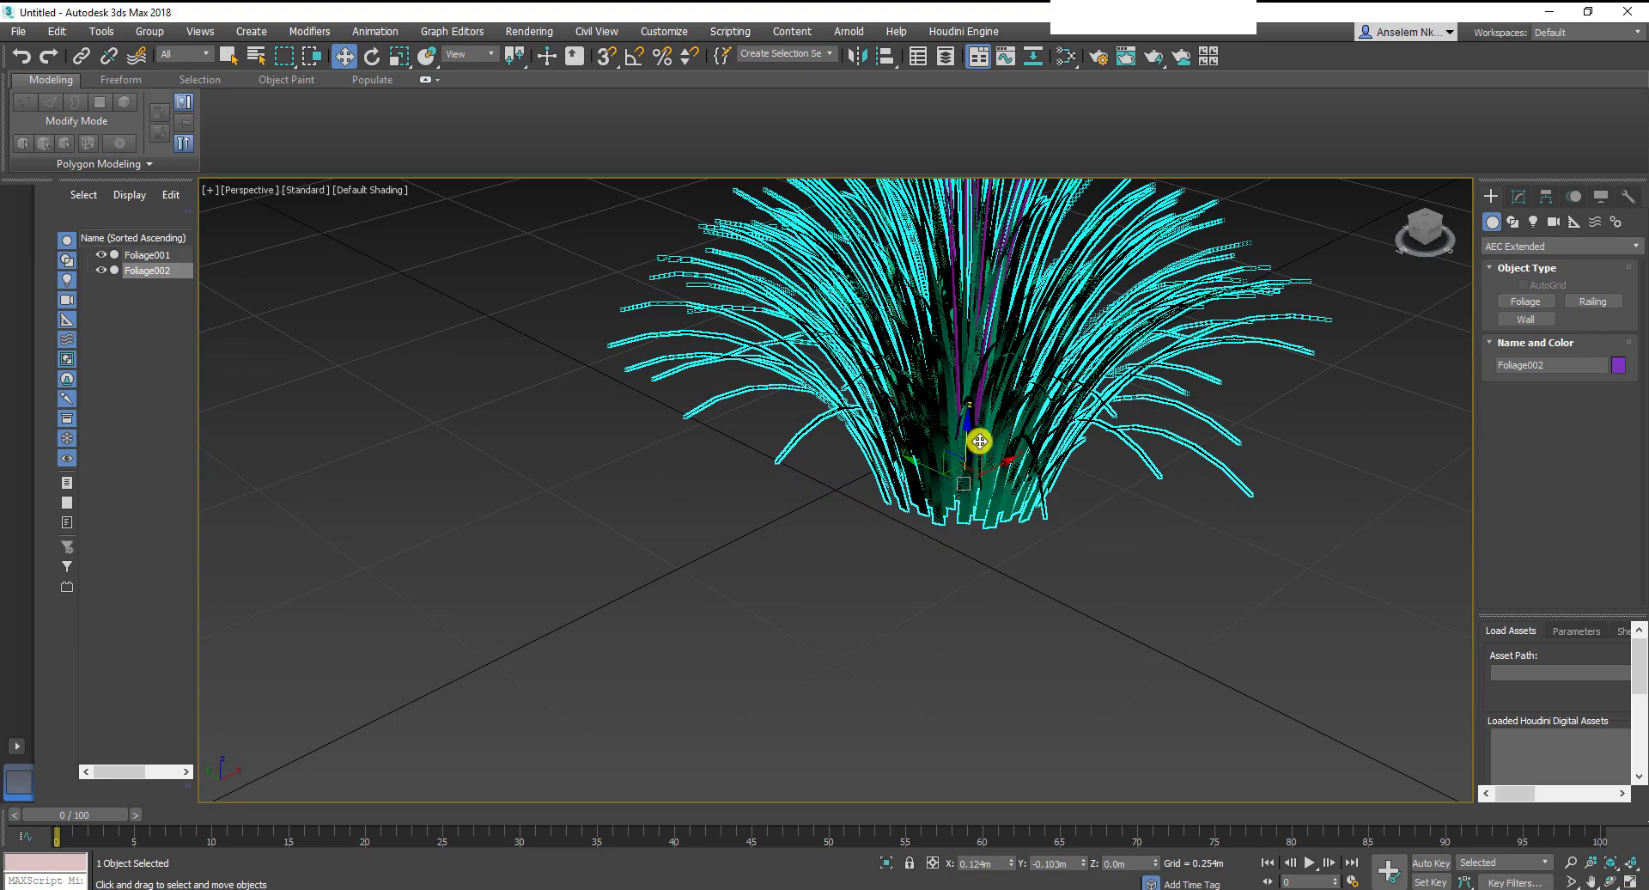
middle_drag(976, 441, 773, 684)
scroll(776, 670, down, 3)
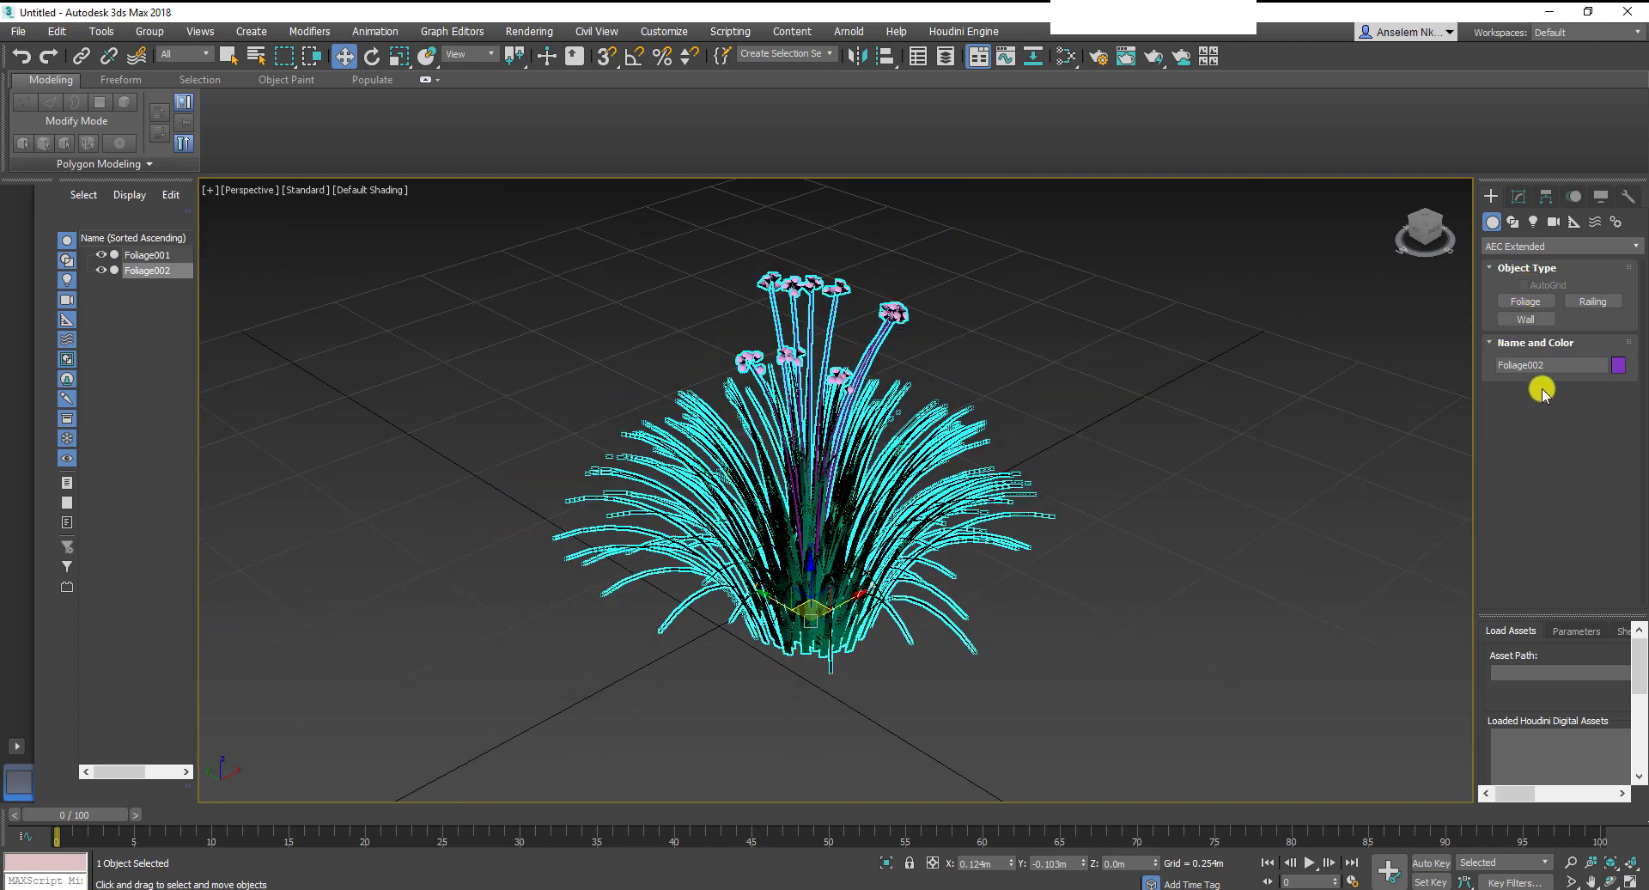
Uncheck Flowers for the plant in the Modify panel, then reselect it
click(1519, 195)
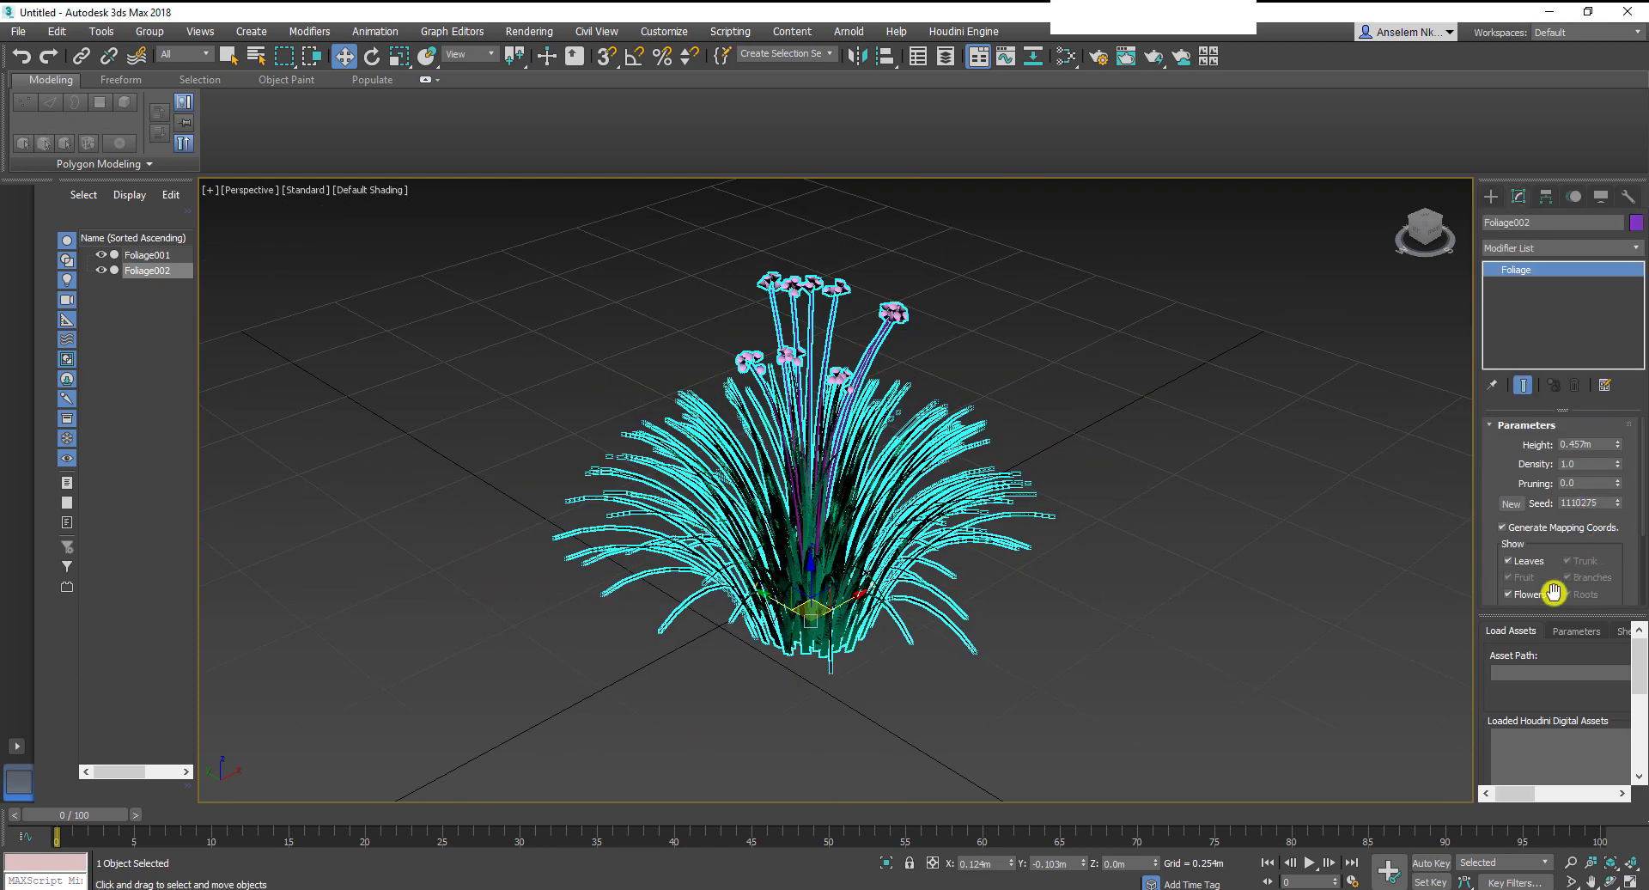
click(1509, 594)
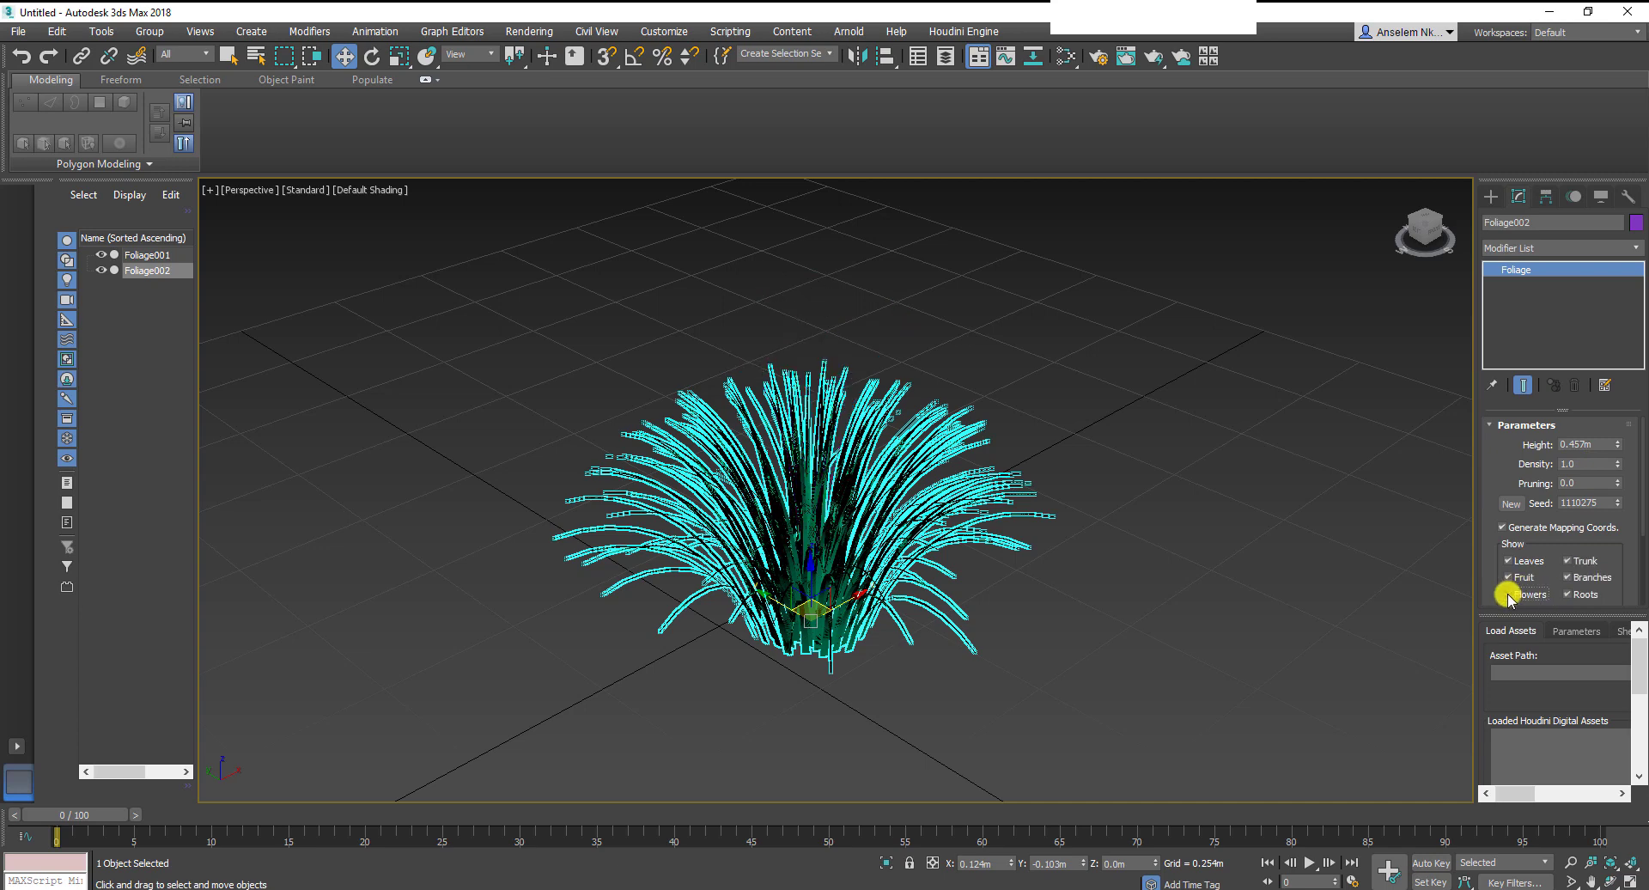
click(1192, 240)
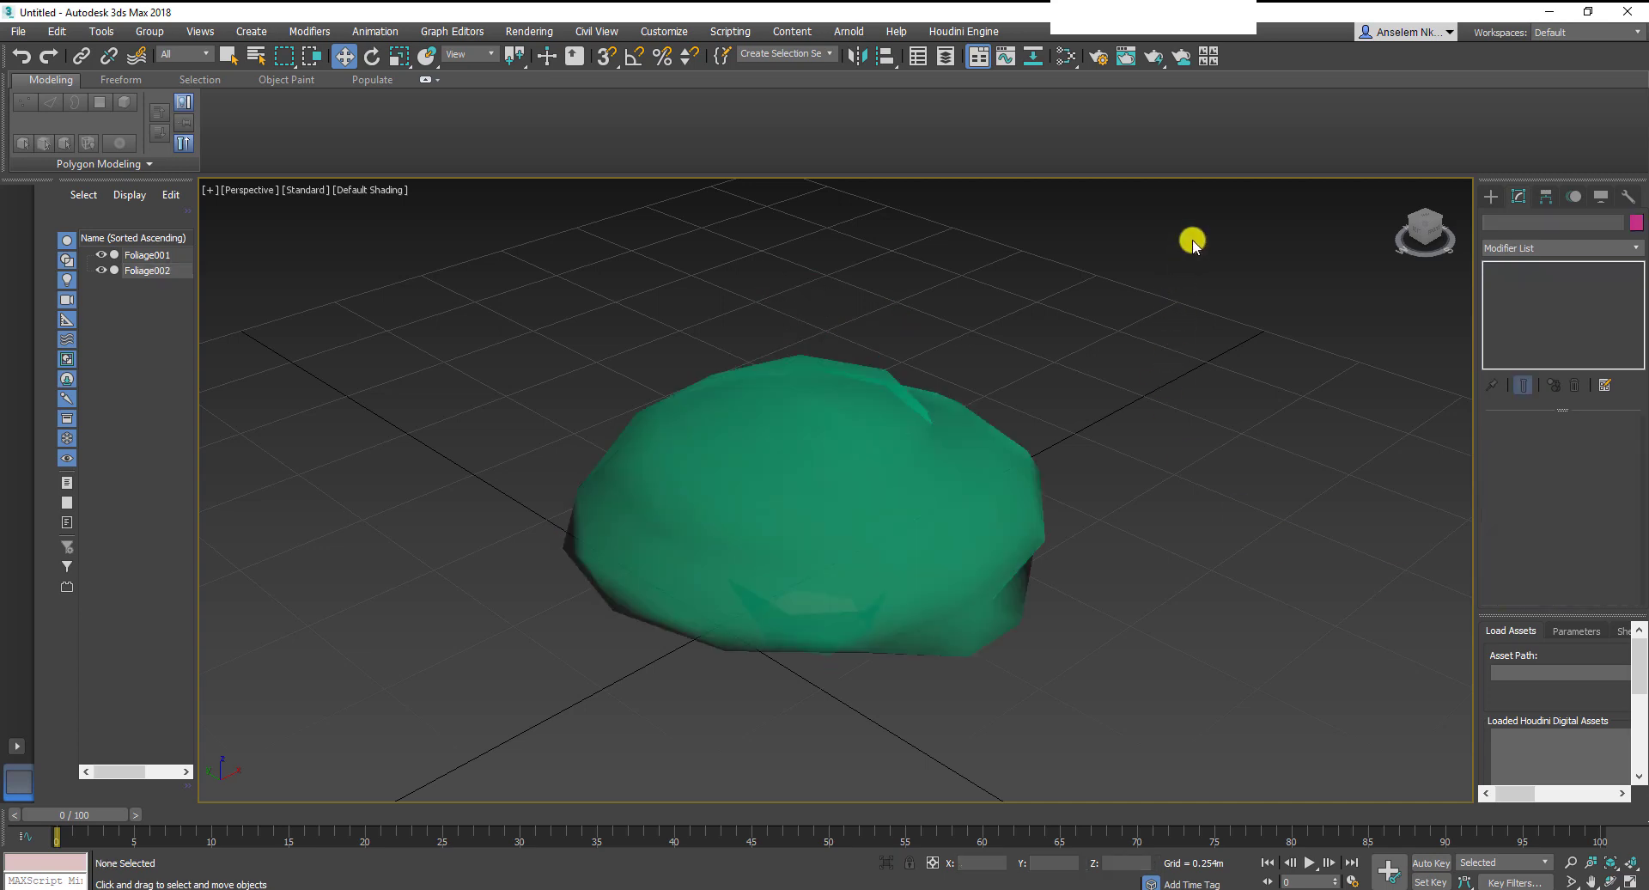
click(887, 505)
Convert the garlic plant to an Editable Mesh
right_click(862, 449)
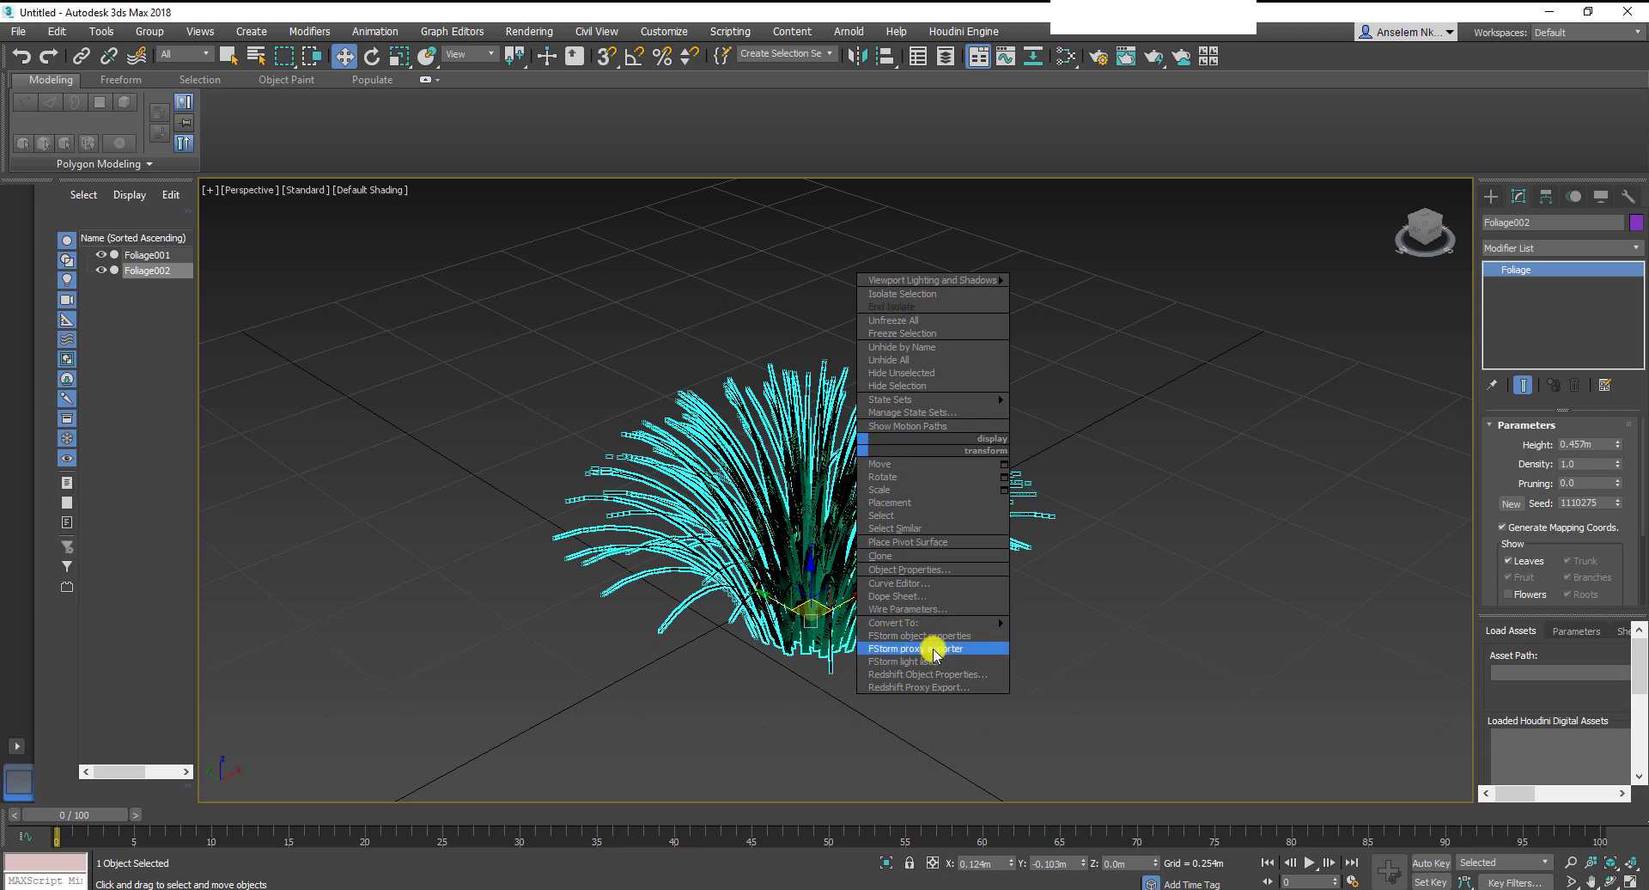
mouse_move(983, 620)
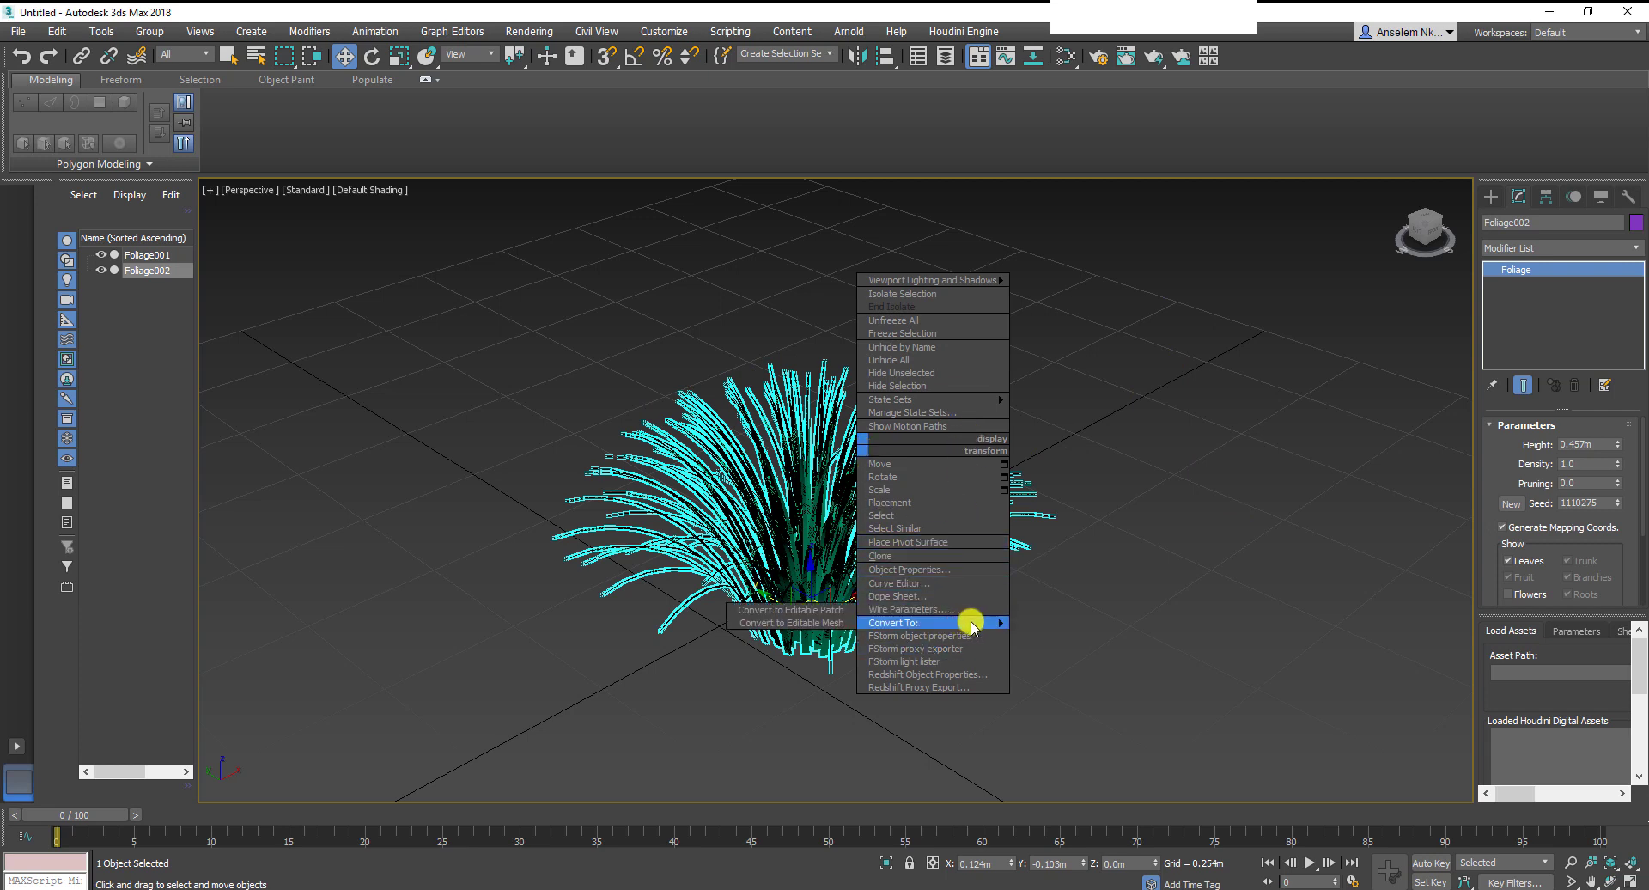
click(831, 624)
click(1126, 235)
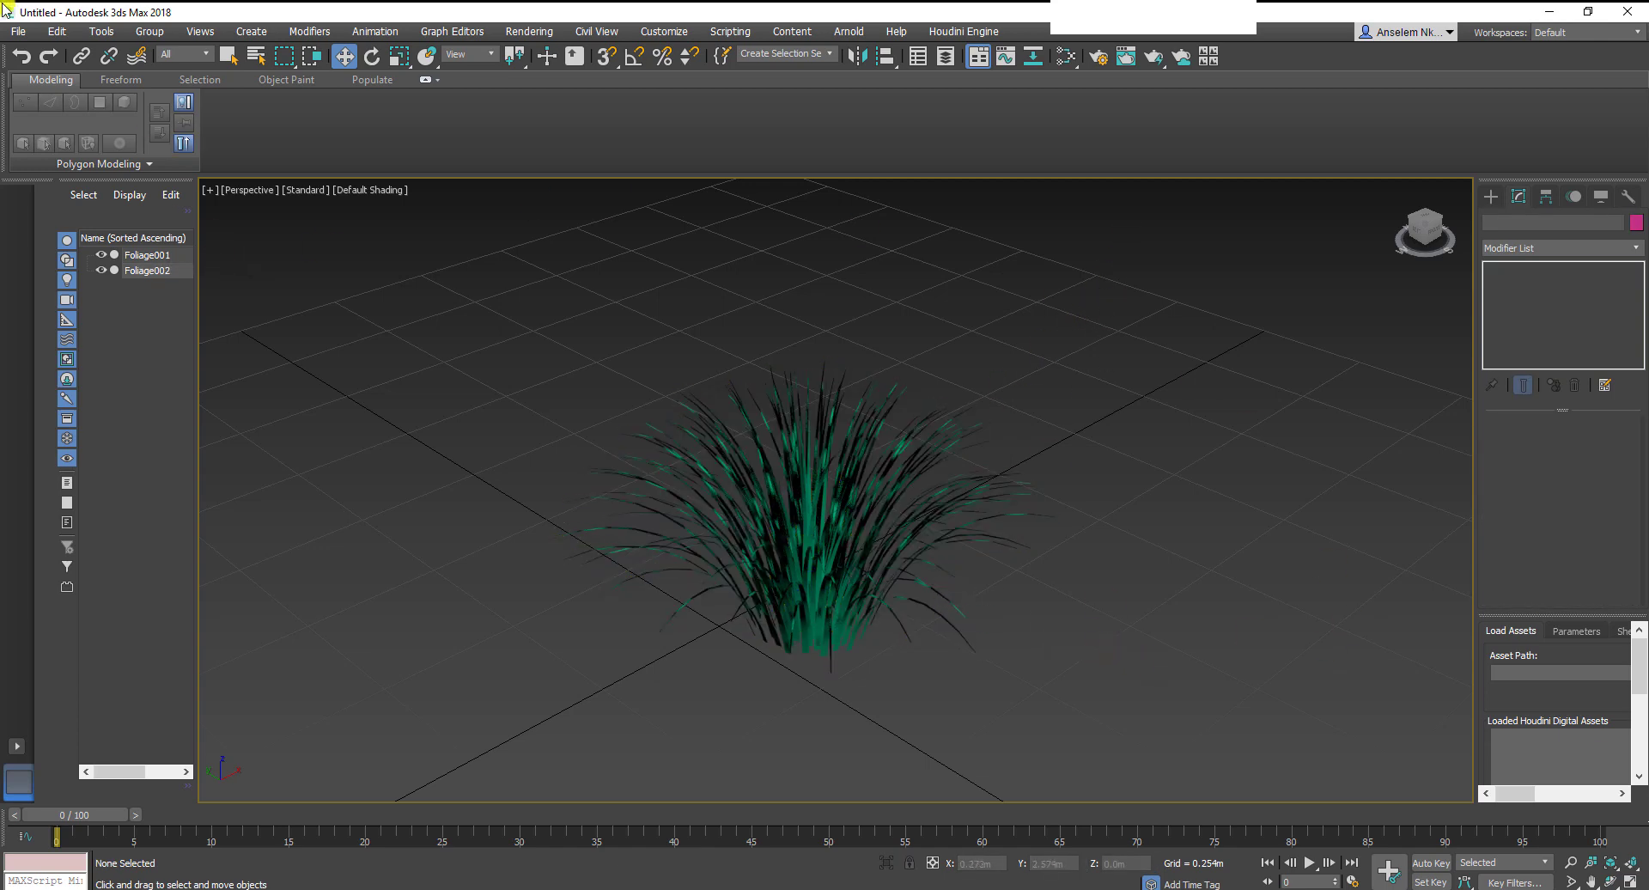
Cancel the File > Export dialog and box-select the plant again
click(19, 33)
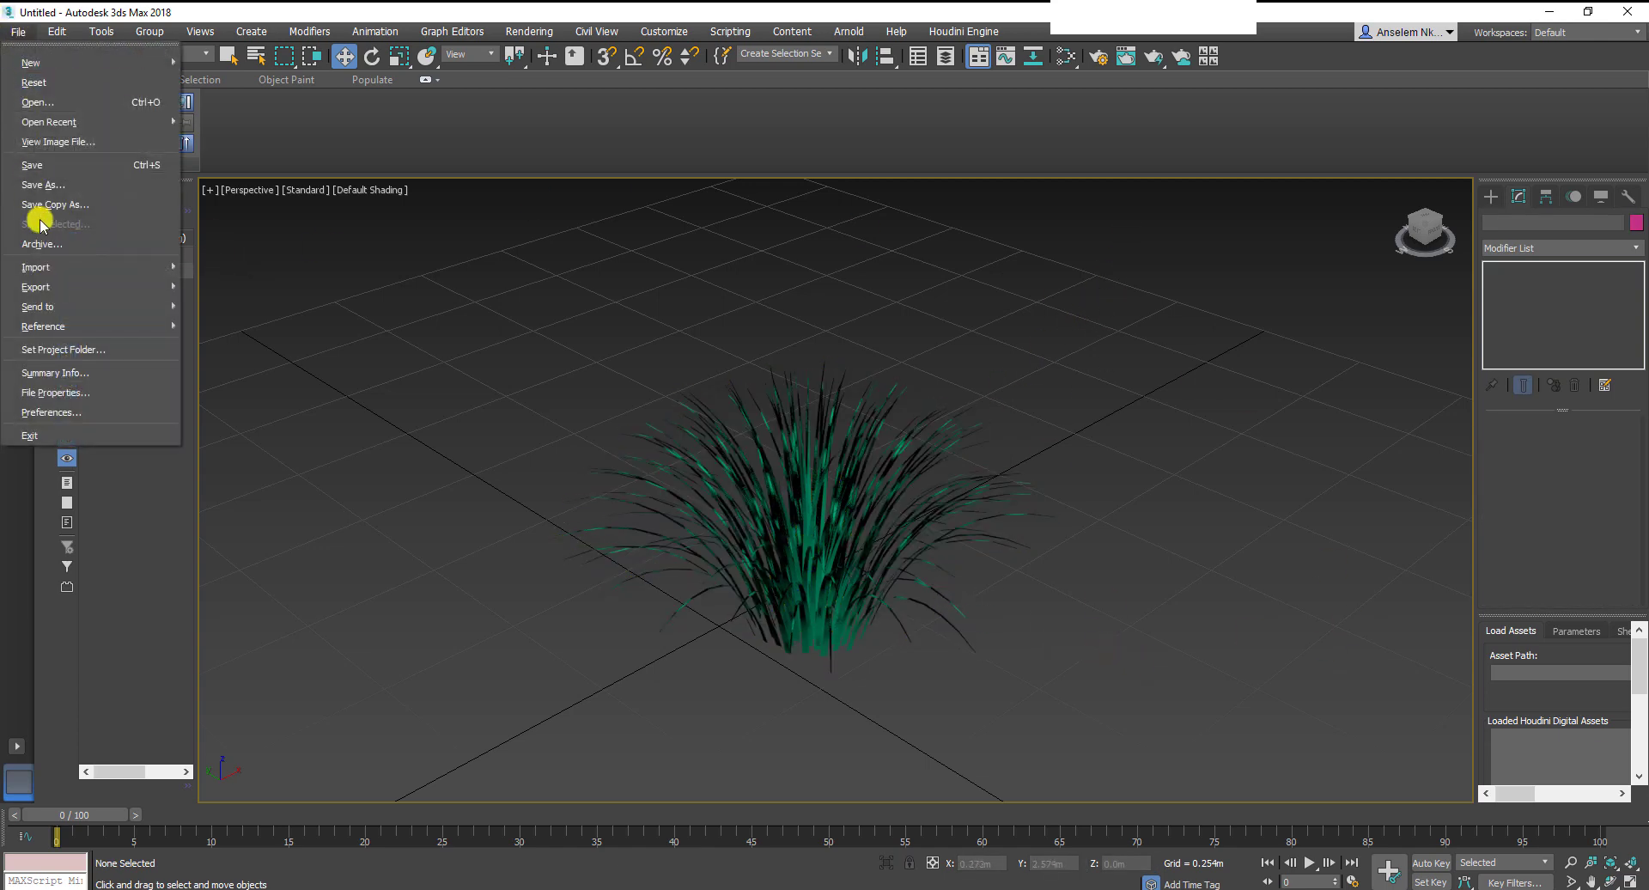
mouse_move(144, 287)
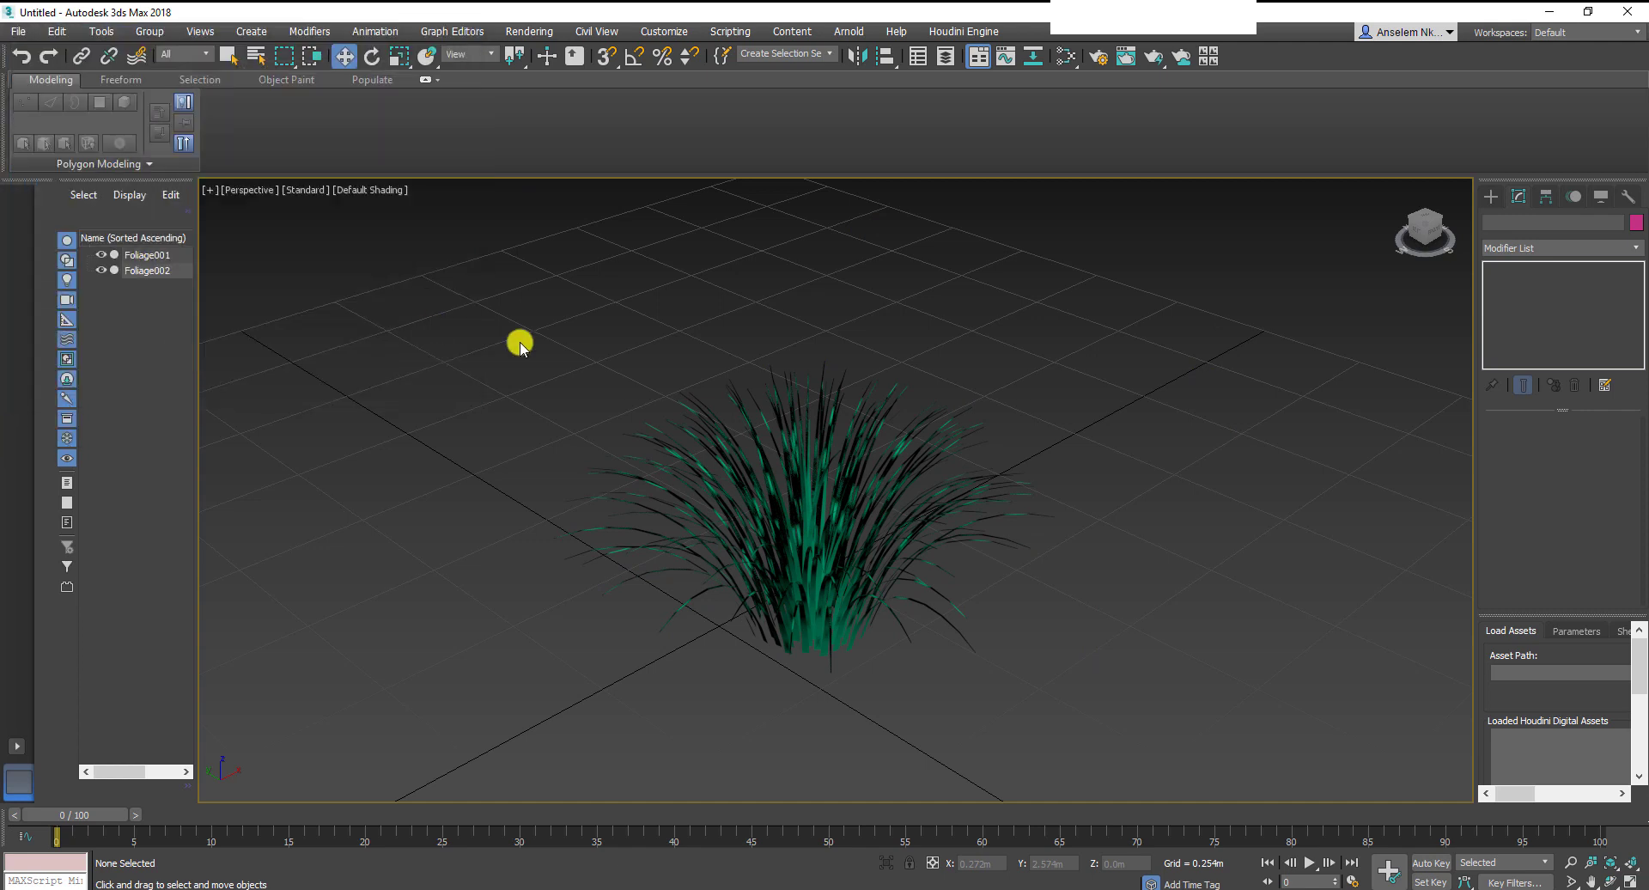
click(301, 303)
click(863, 34)
drag(546, 304, 1066, 697)
Start Export Selected with the OBJ-Exporter (*.OBJ) format
click(18, 31)
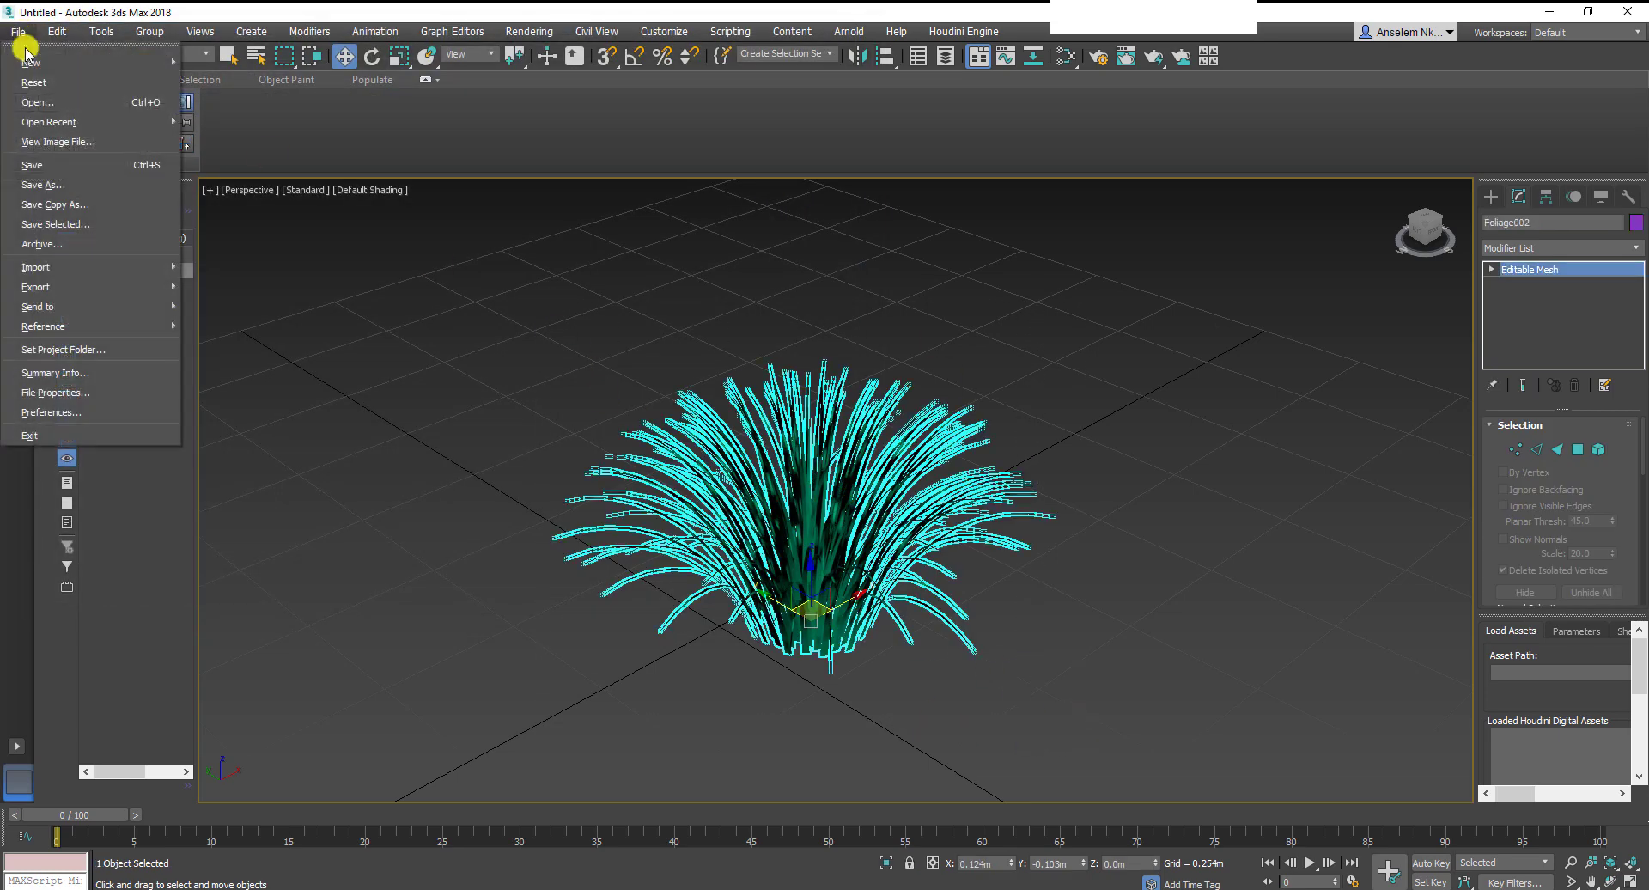
mouse_move(73, 288)
click(230, 320)
click(275, 610)
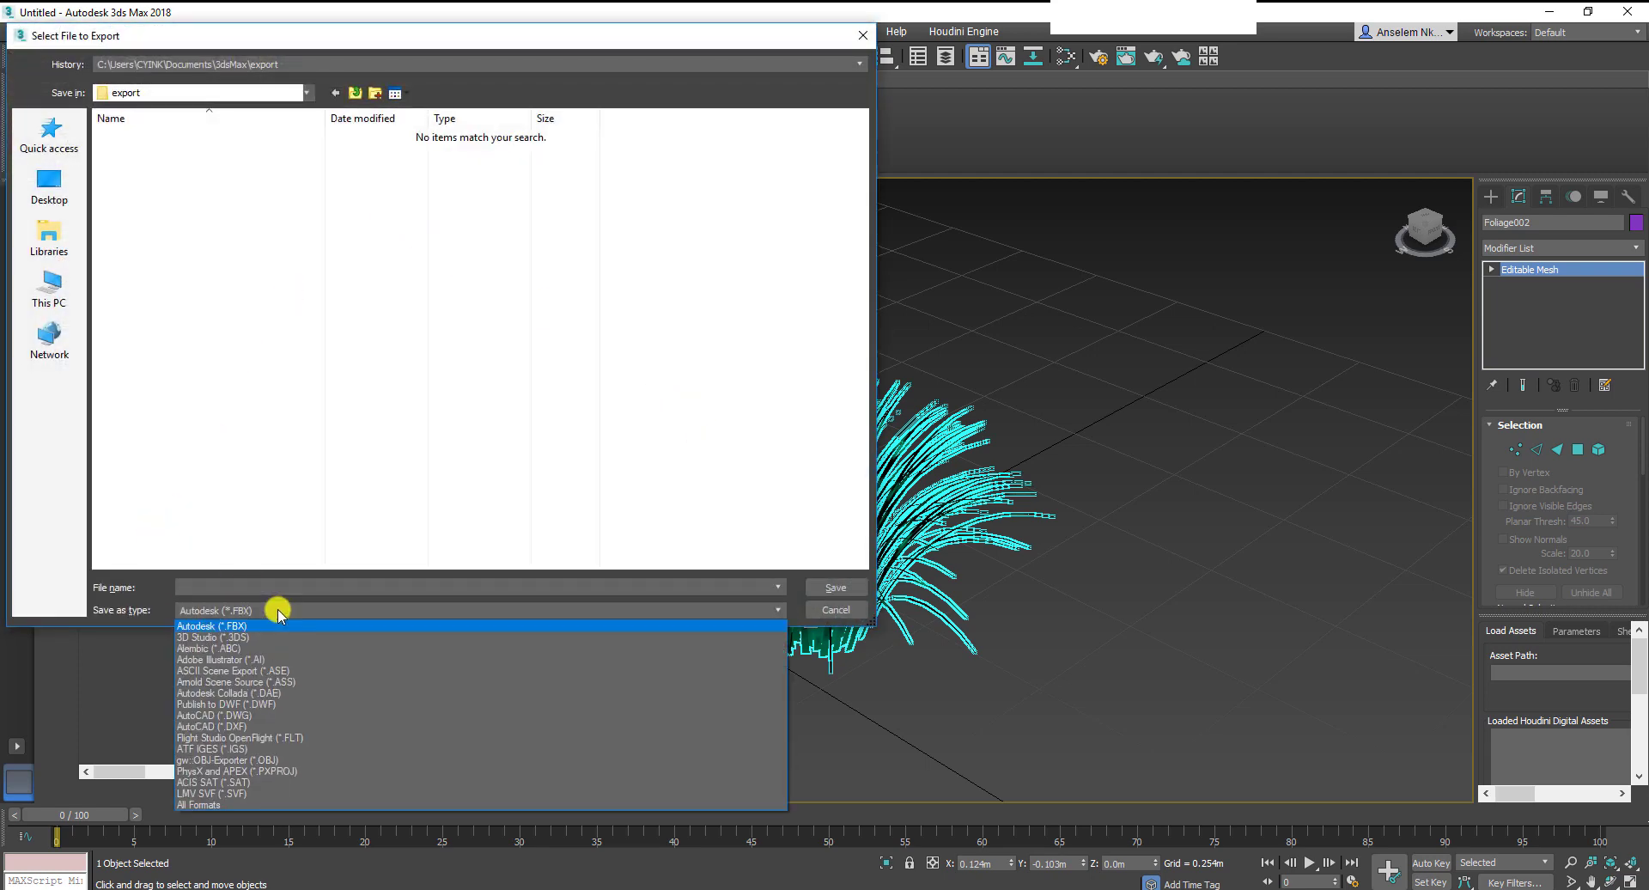
click(229, 760)
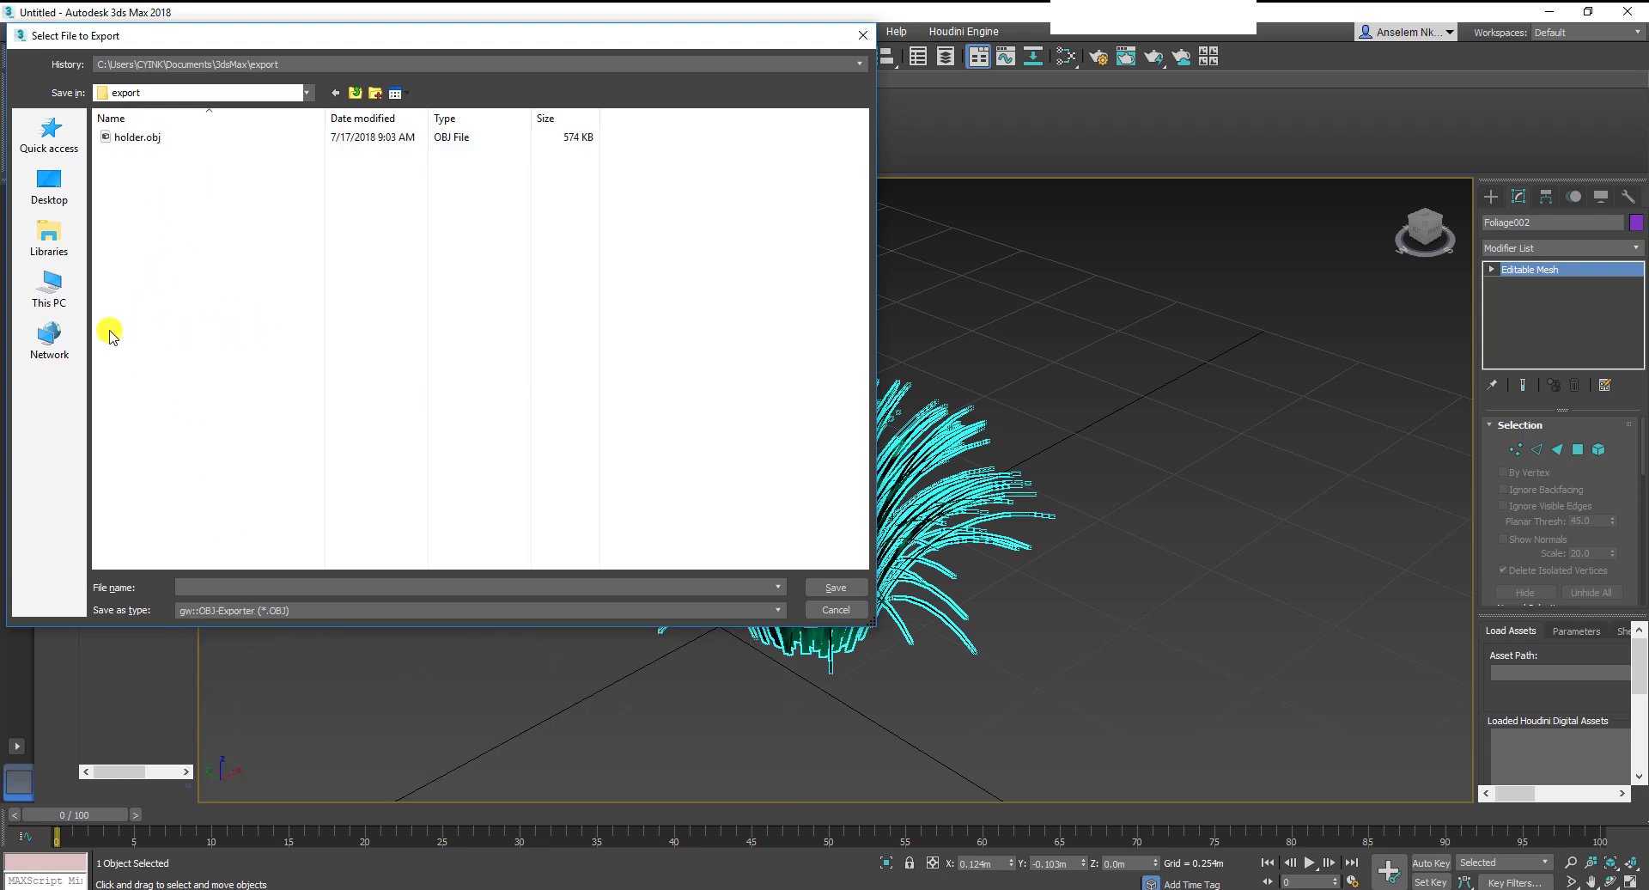
Target the Marvelous folder and name the export file grass2
click(47, 190)
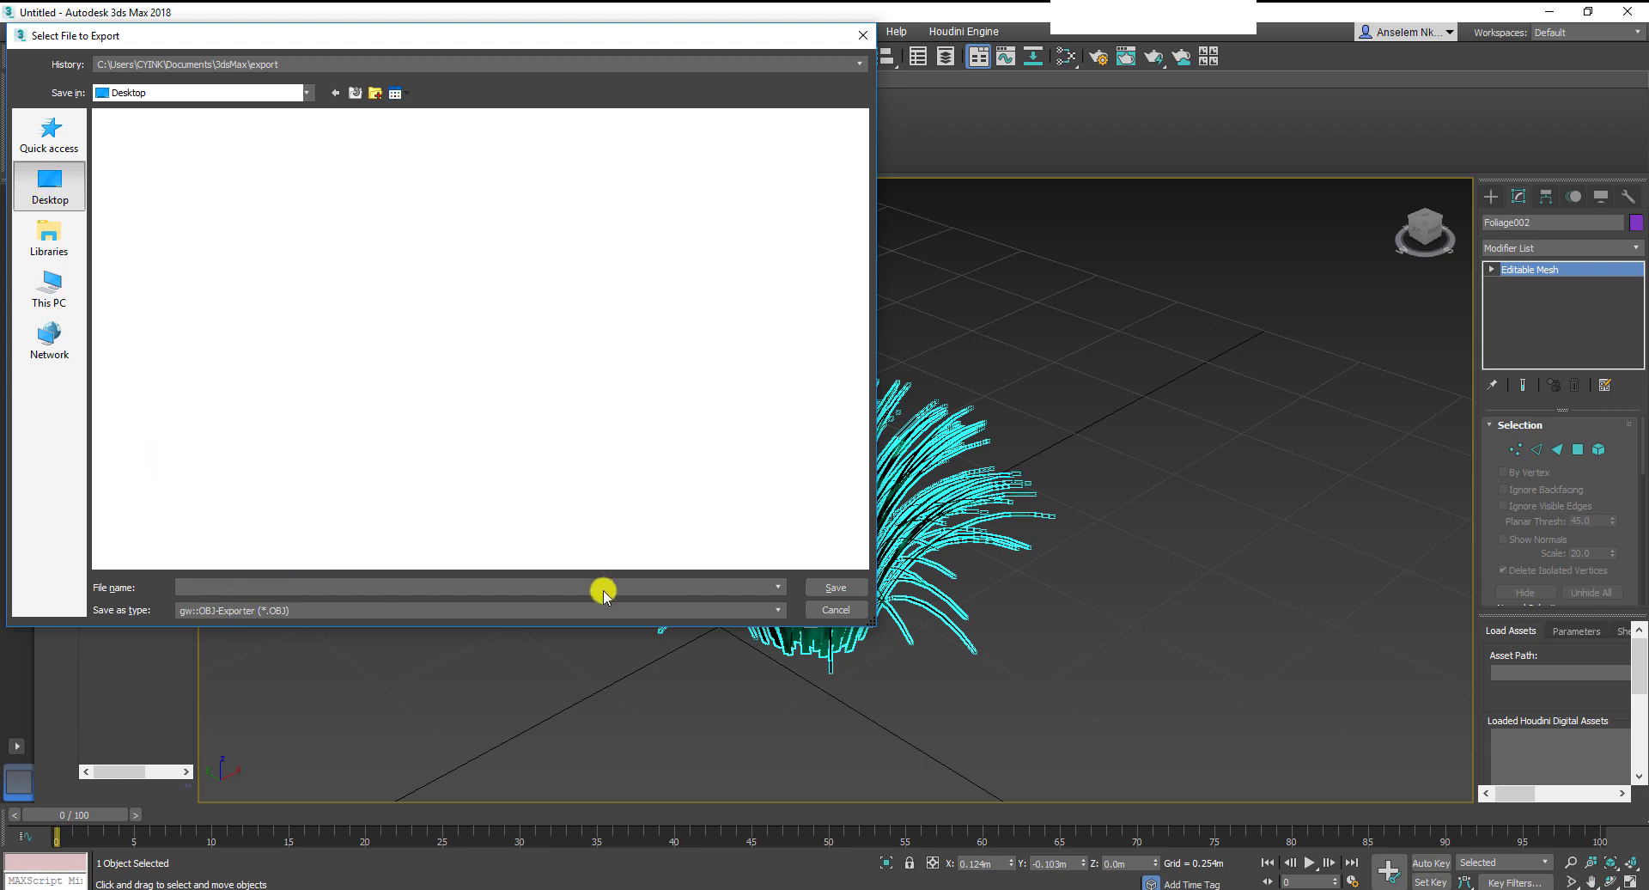
click(304, 610)
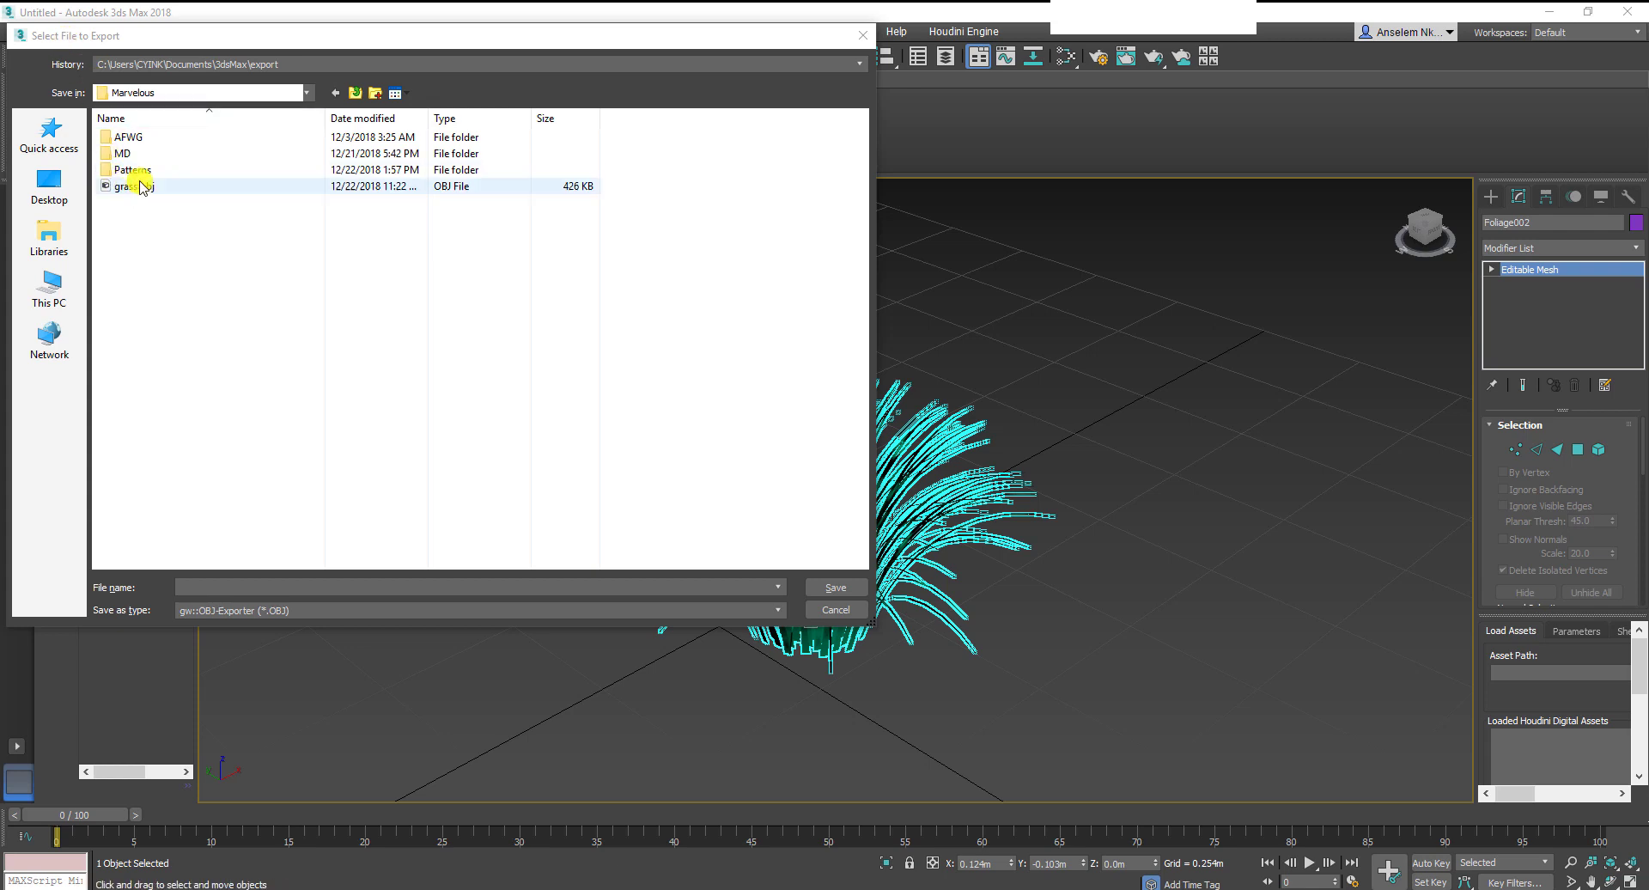
click(237, 588)
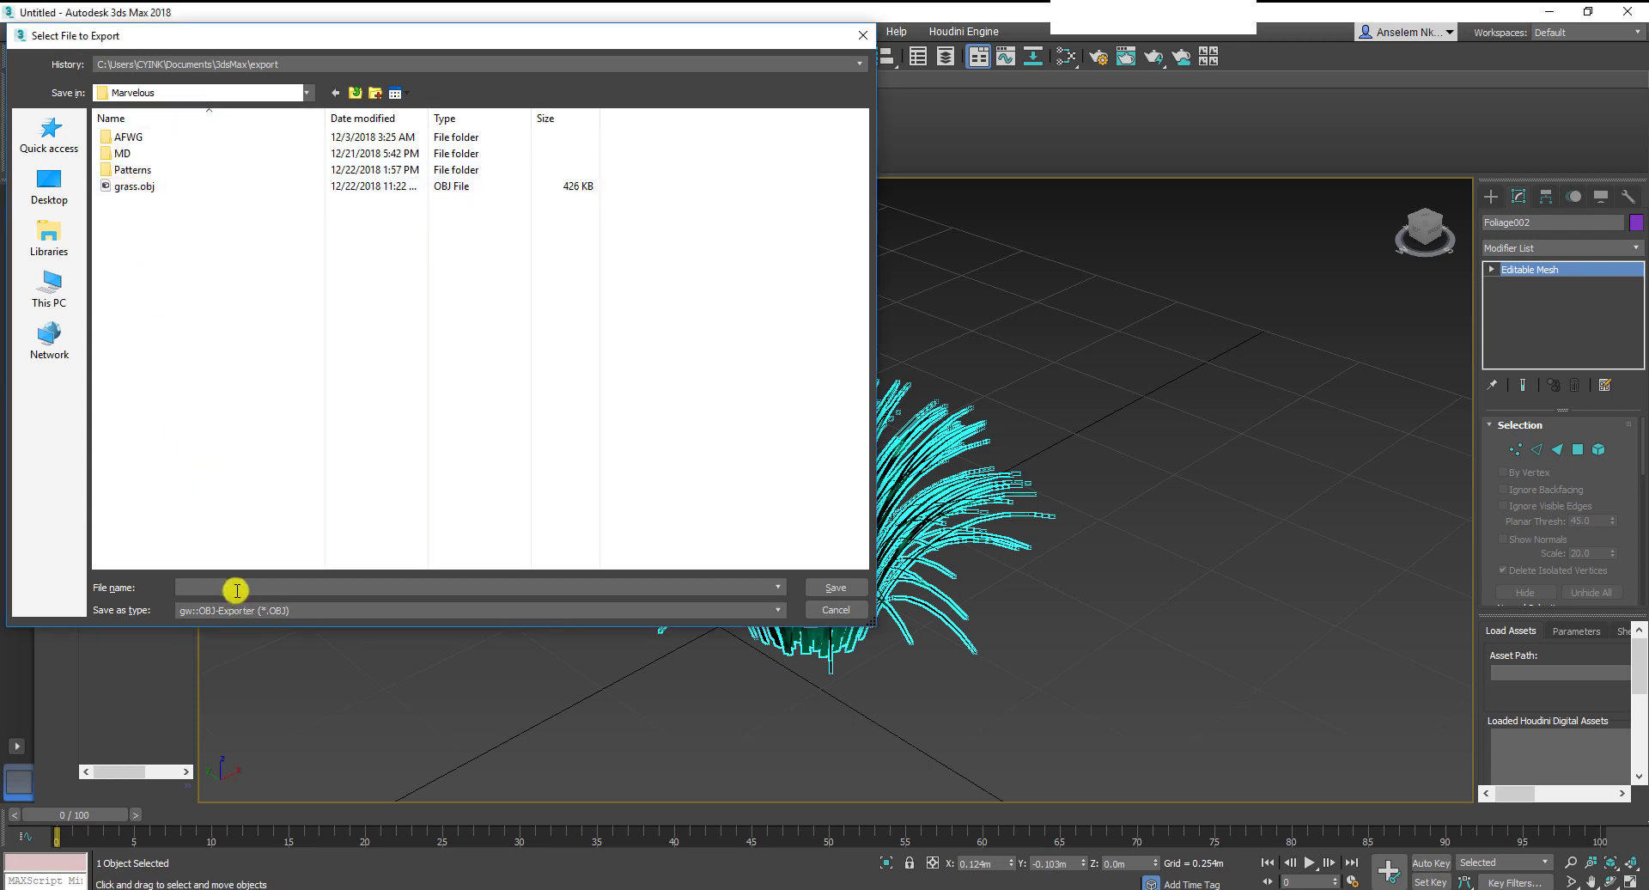
text(grass2)
Export grass2.obj with Triangles faces and close the Exporting OBJ statistics window
click(823, 591)
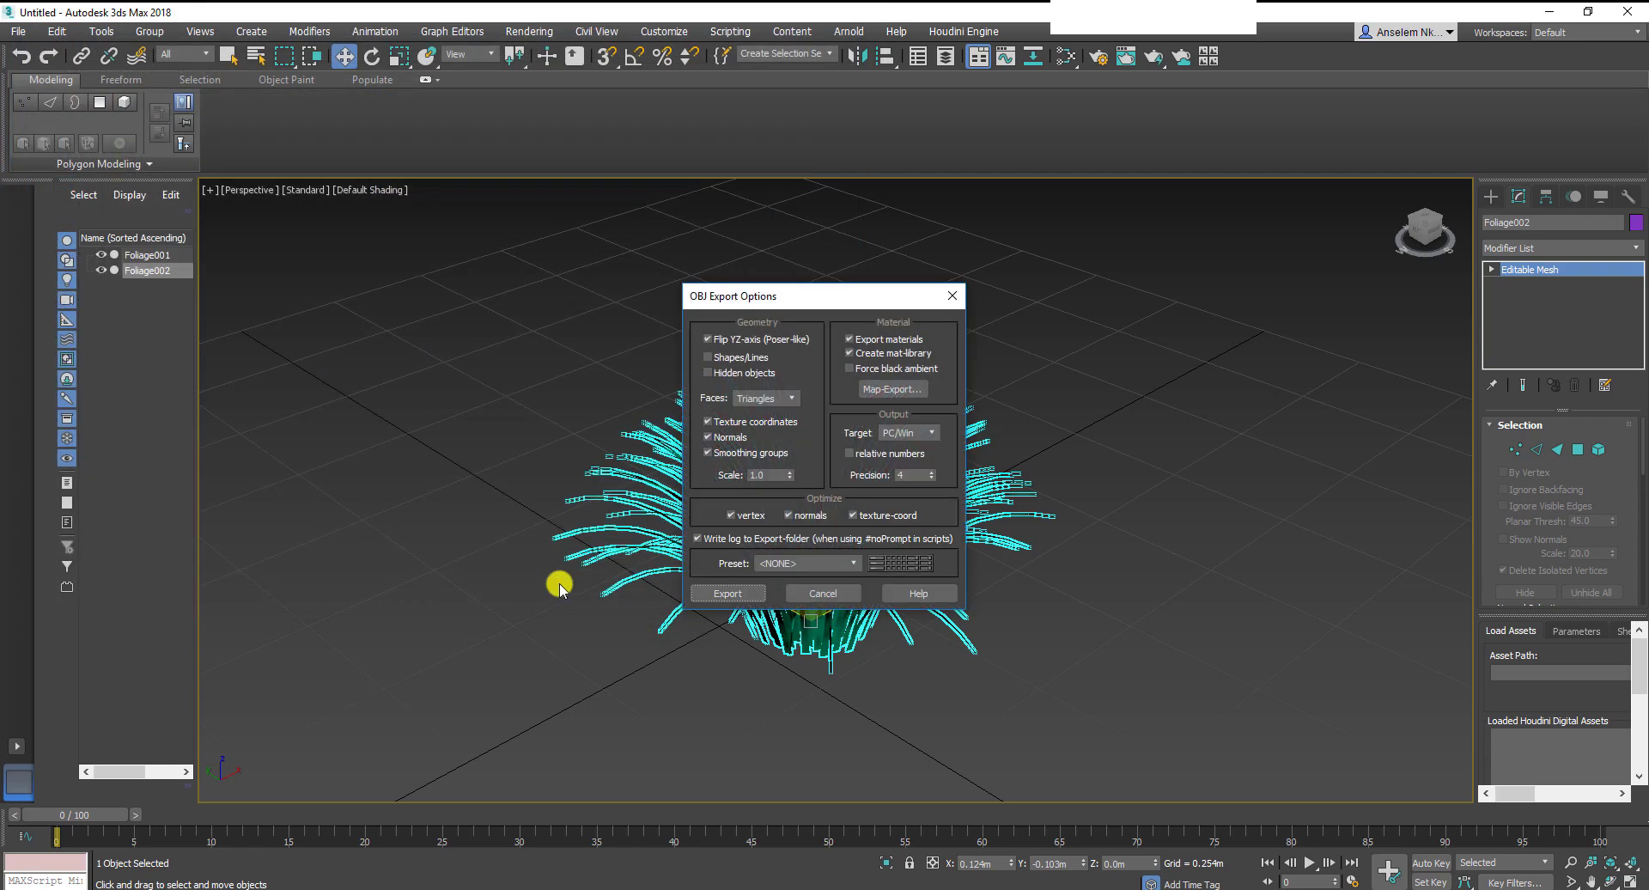
click(752, 398)
click(759, 414)
click(739, 590)
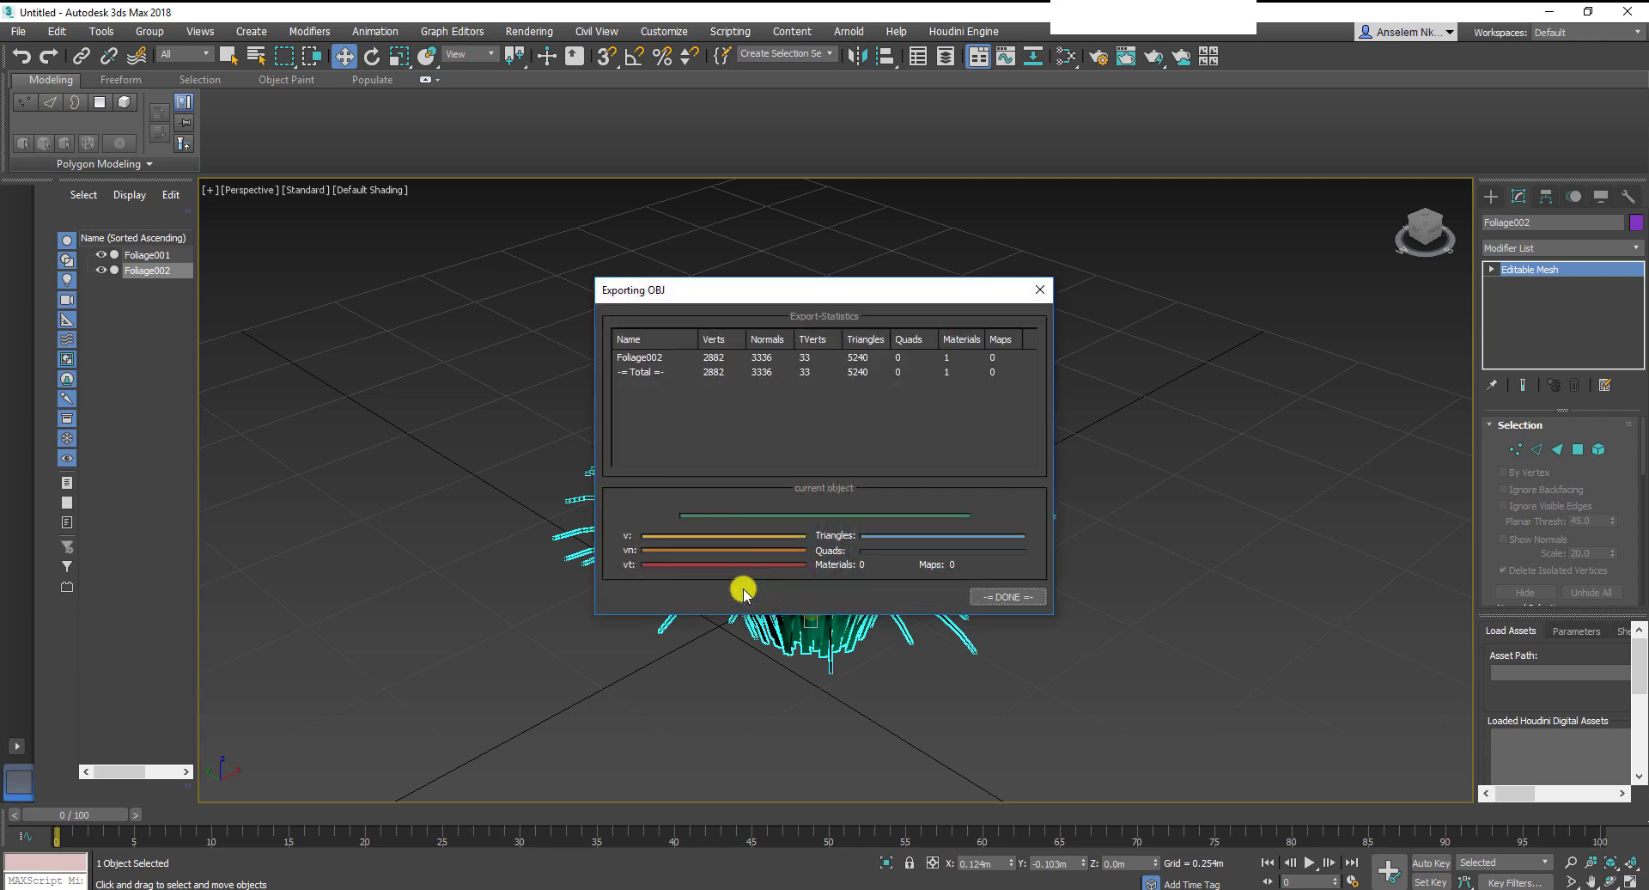
click(1022, 599)
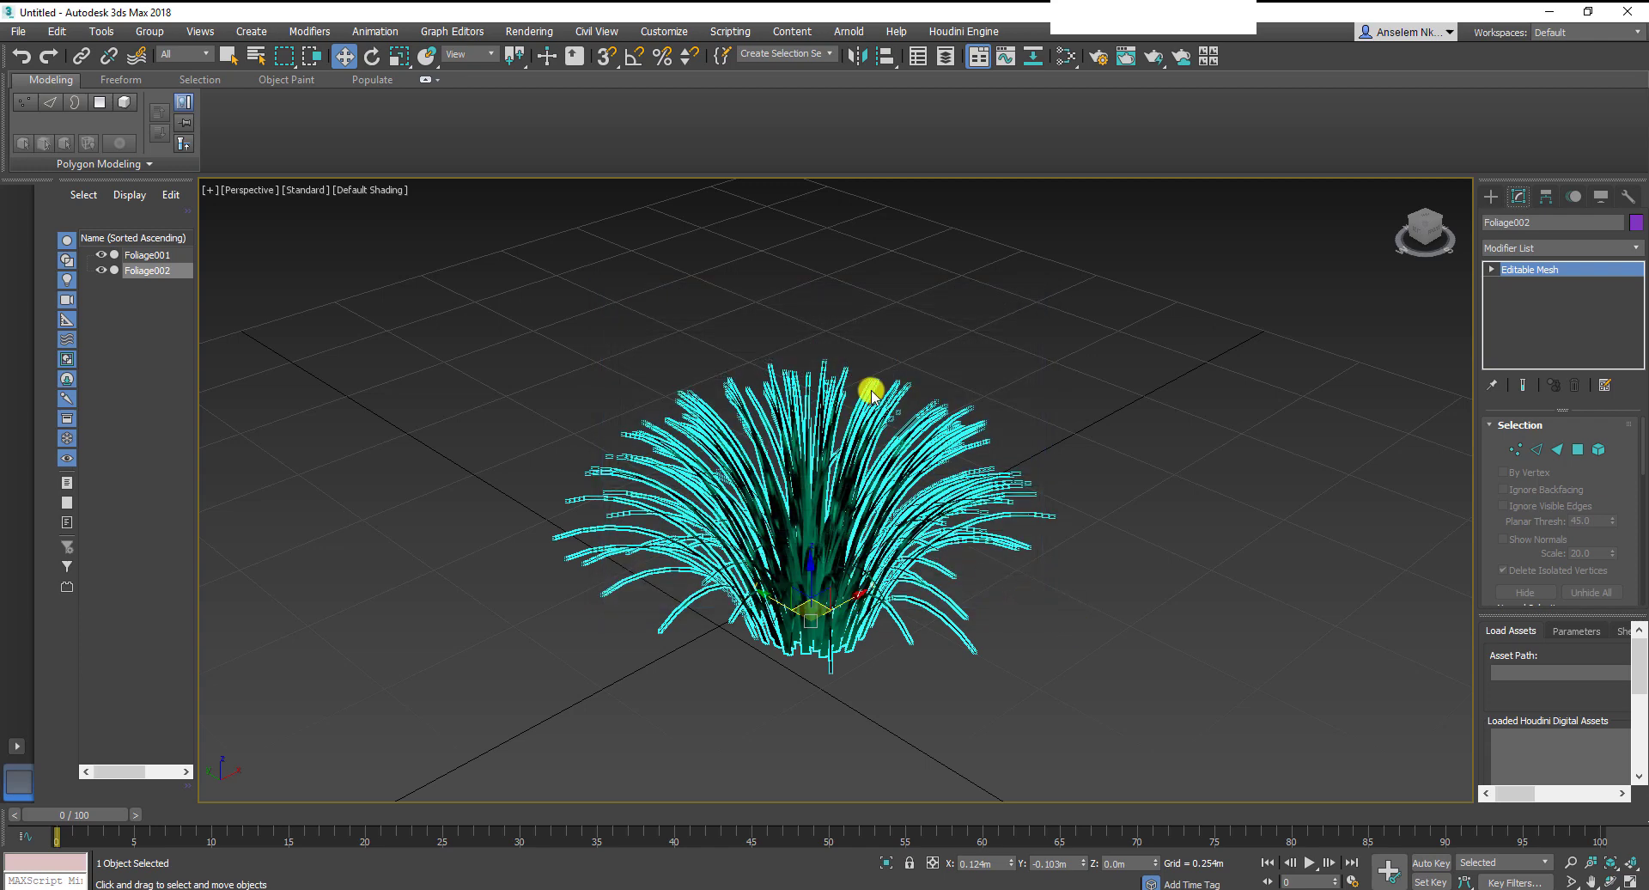
Draw an 877.9 mm square pattern in Marvelous Designer and lift it above the floor
click(1551, 12)
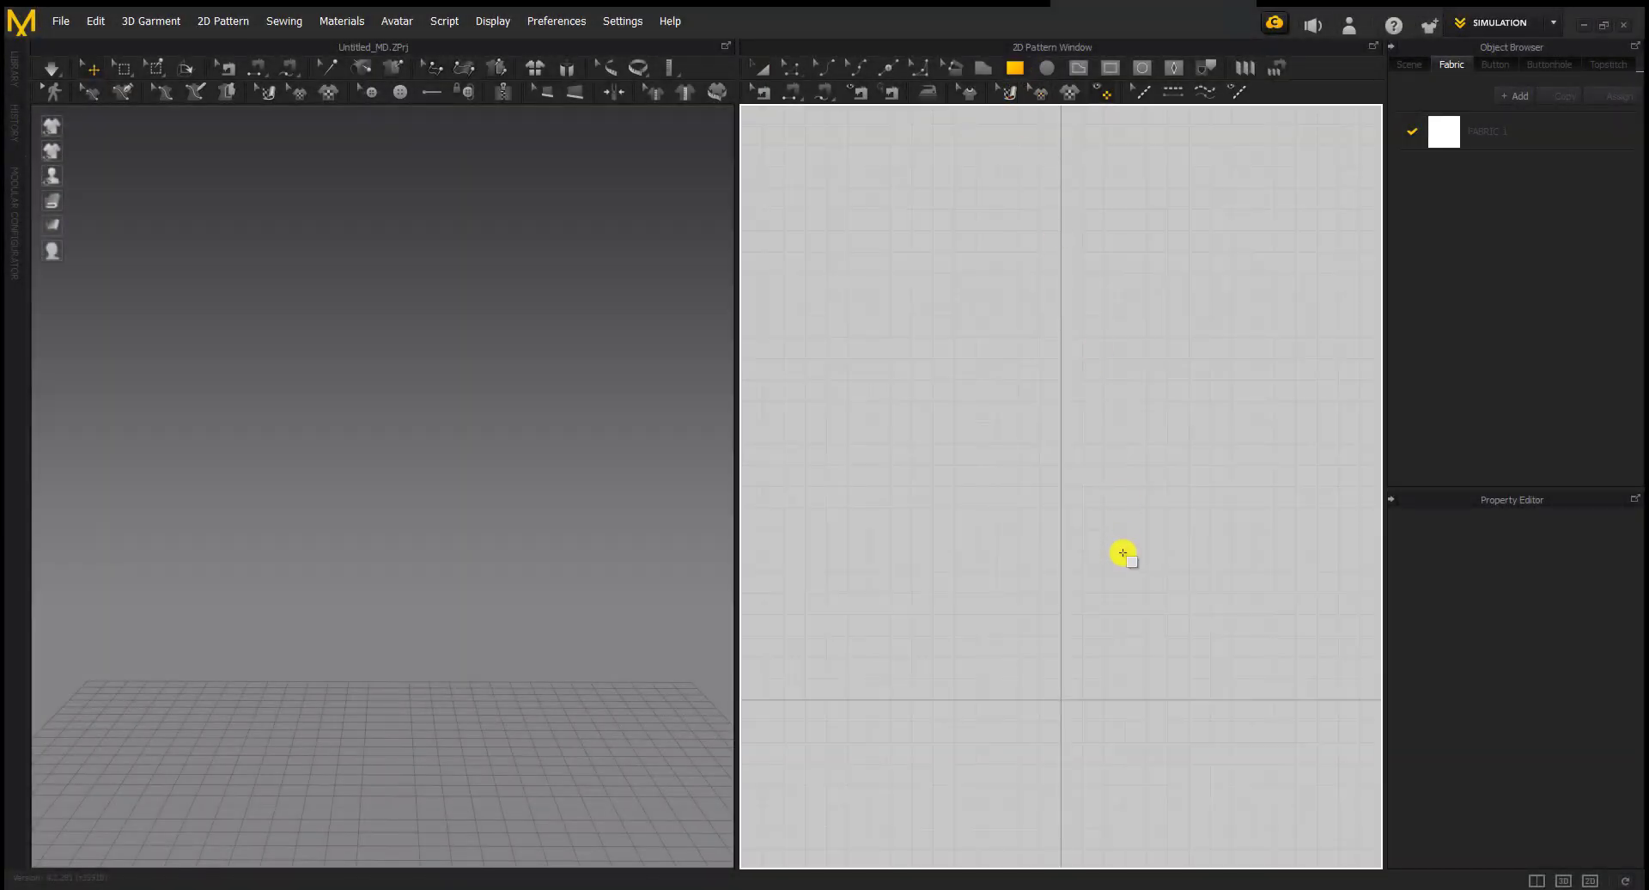
drag(1041, 679, 1088, 726)
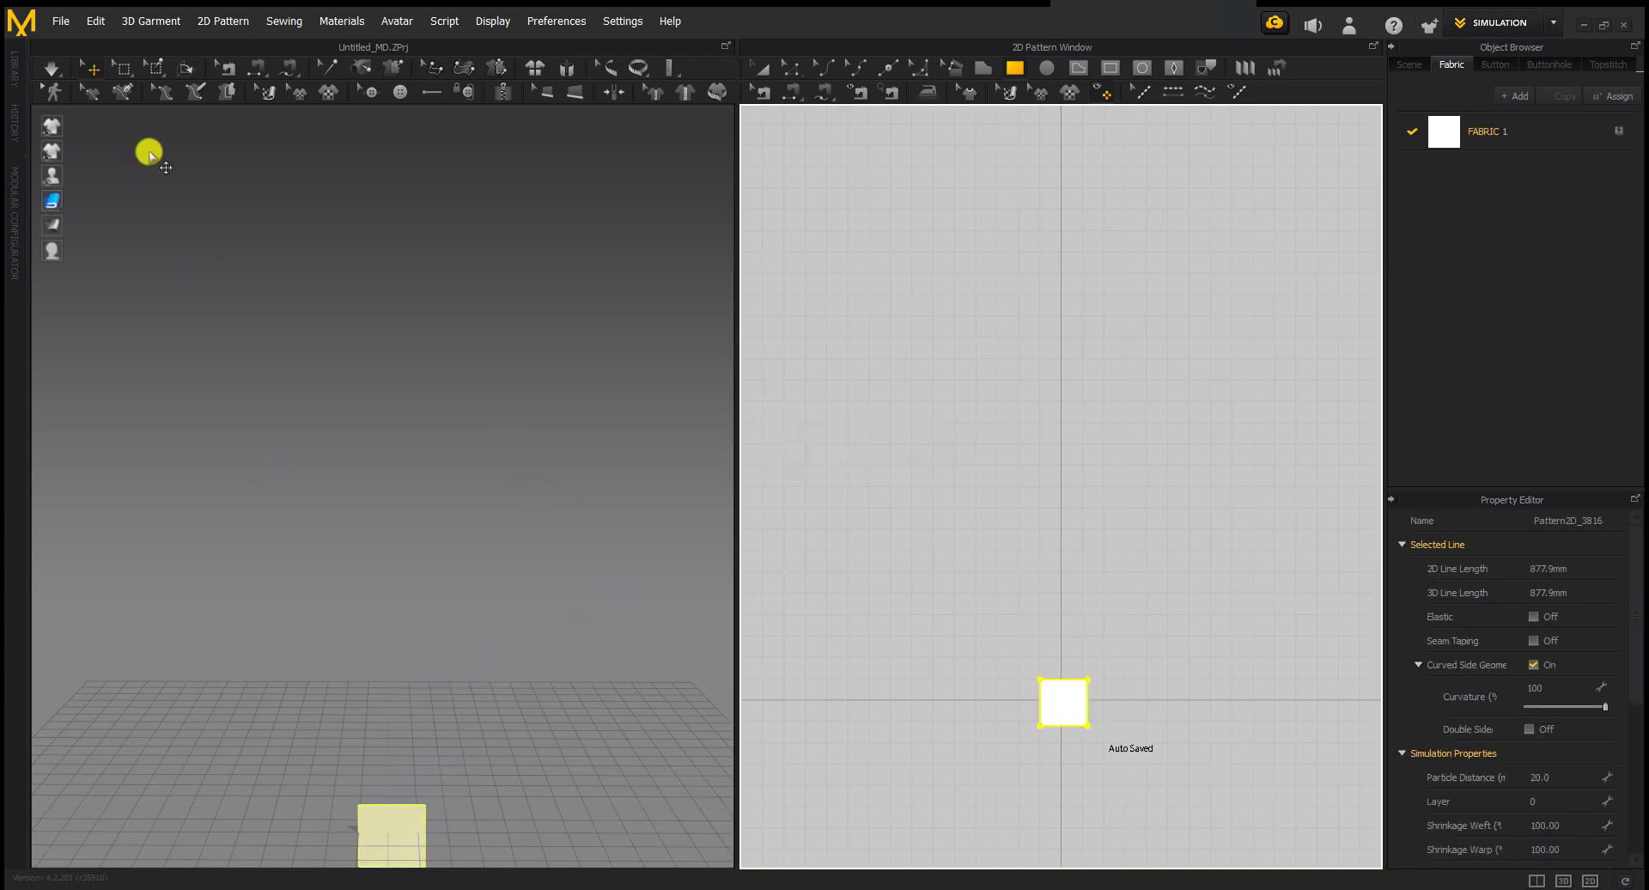
click(790, 69)
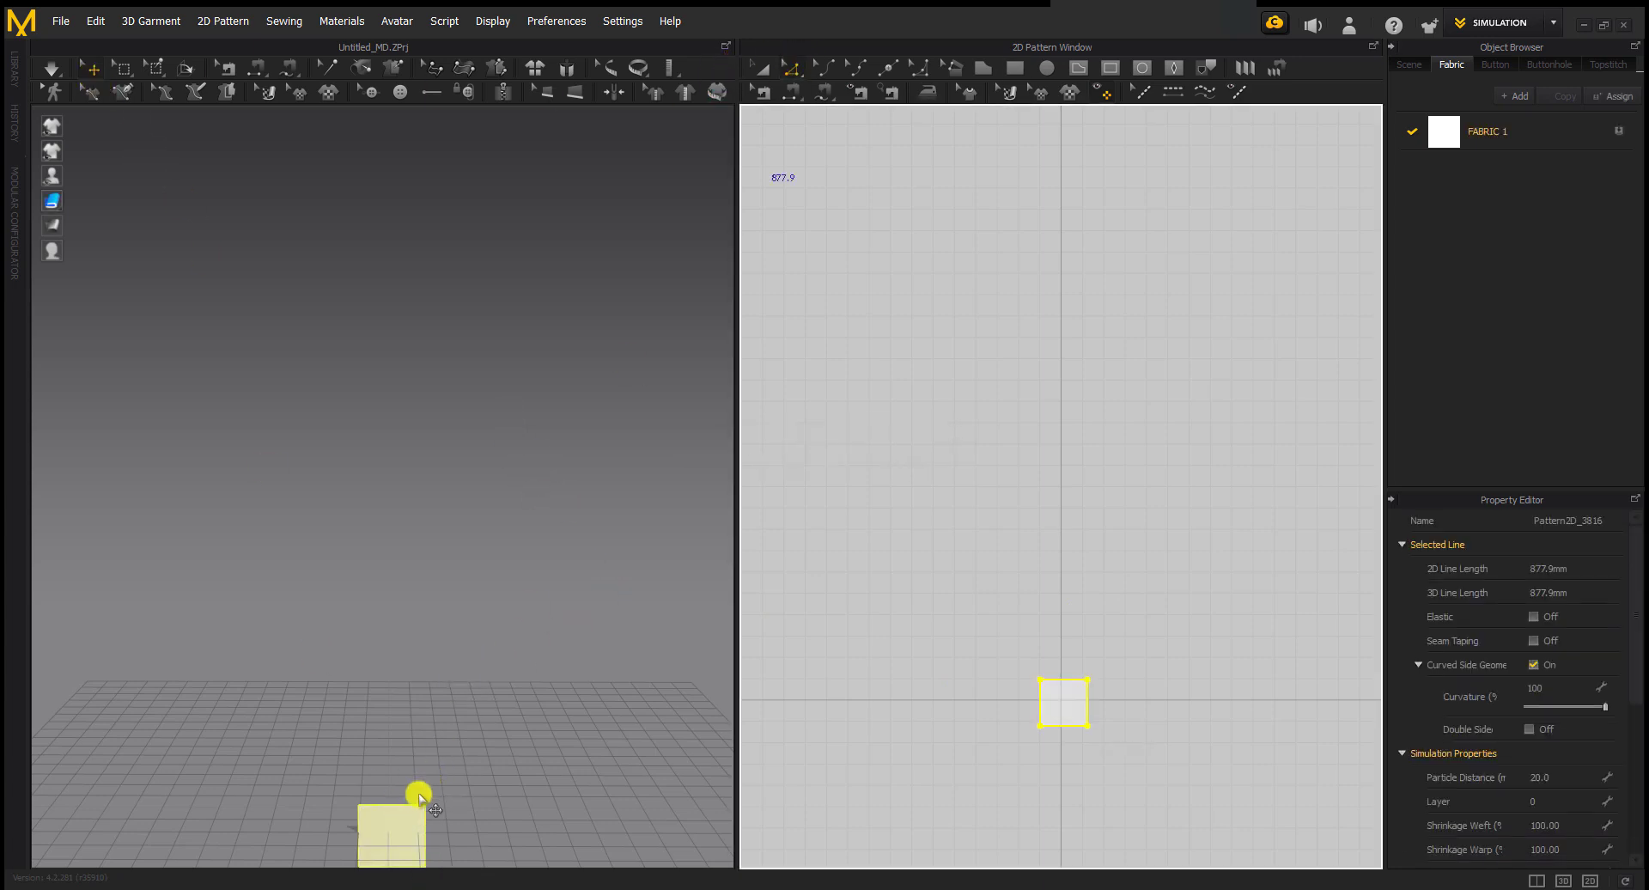
click(397, 837)
drag(408, 774, 398, 471)
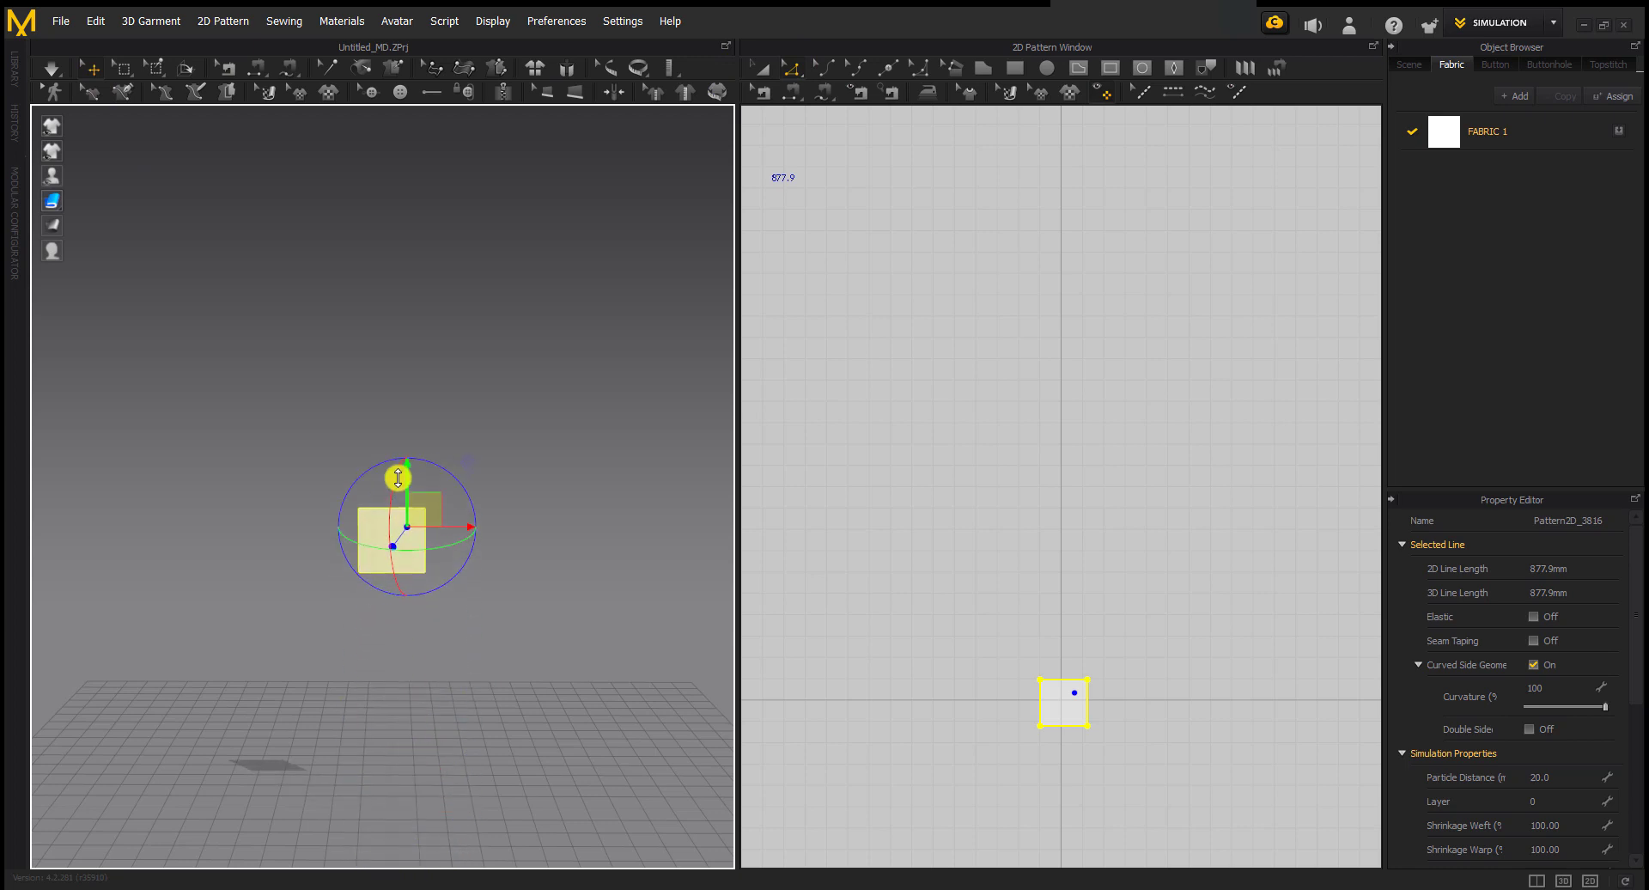
scroll(395, 558, up, 5)
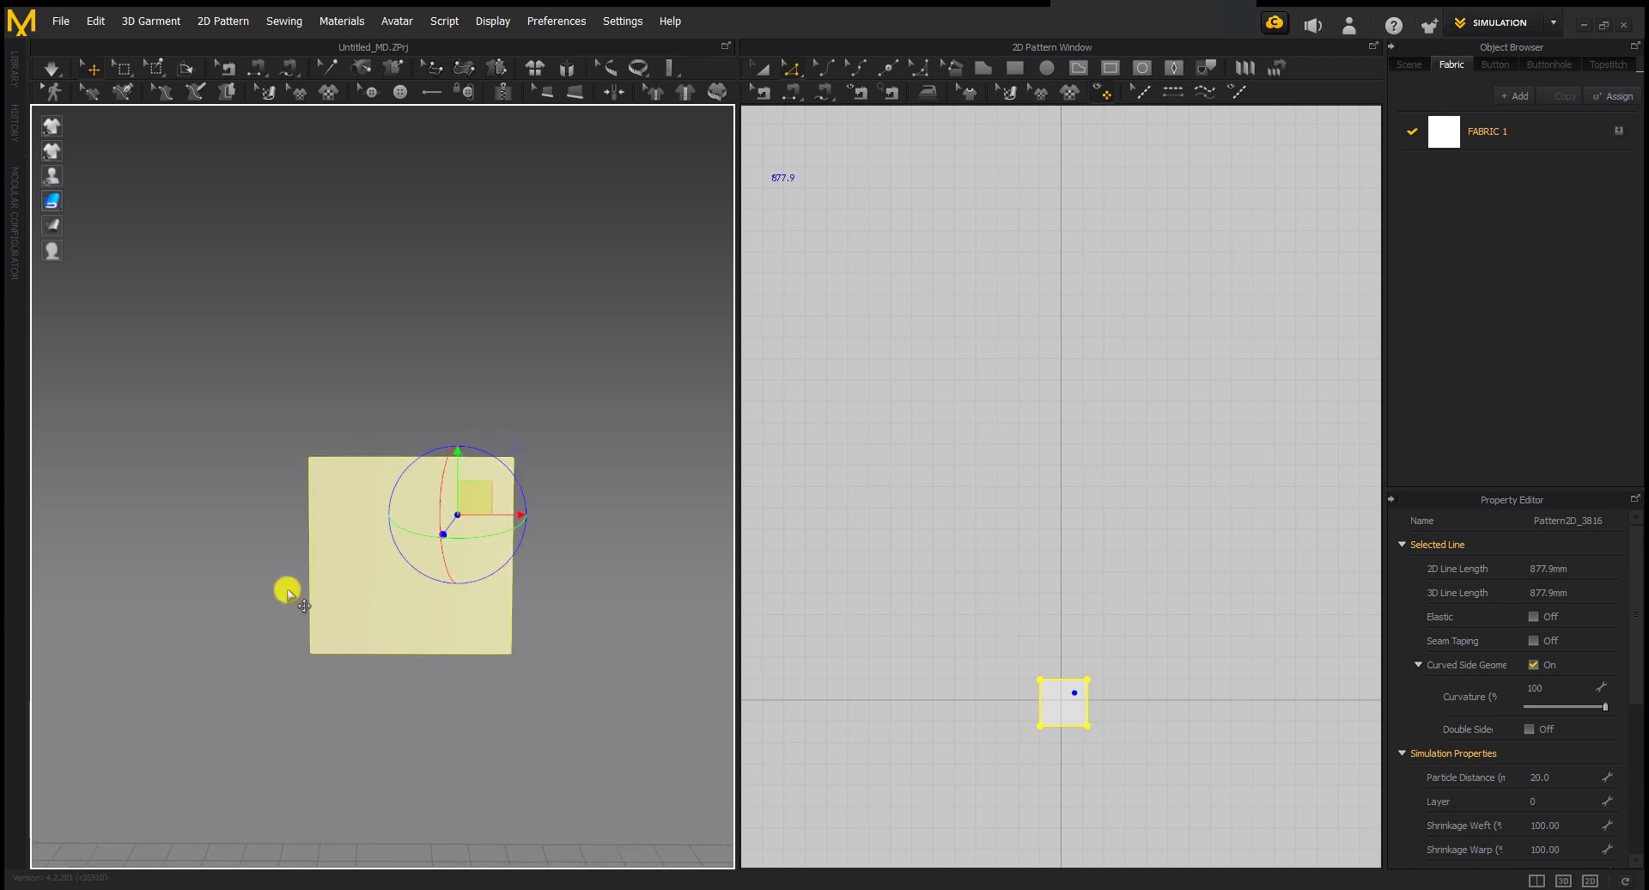
right_drag(283, 589, 364, 584)
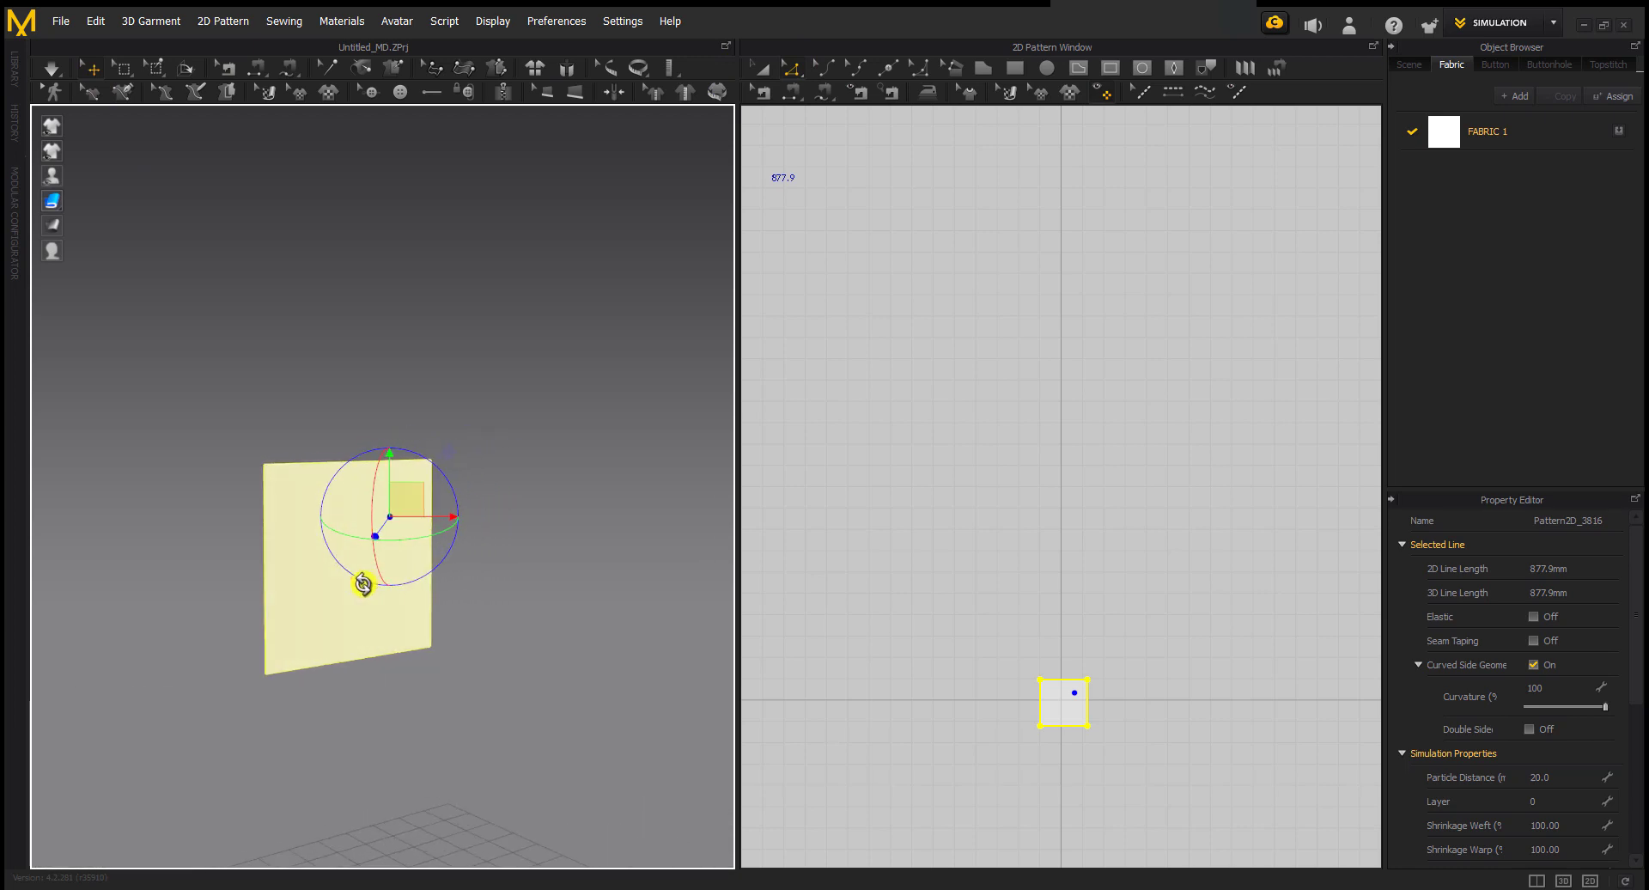
scroll(369, 593, up, 3)
middle_drag(395, 625, 423, 527)
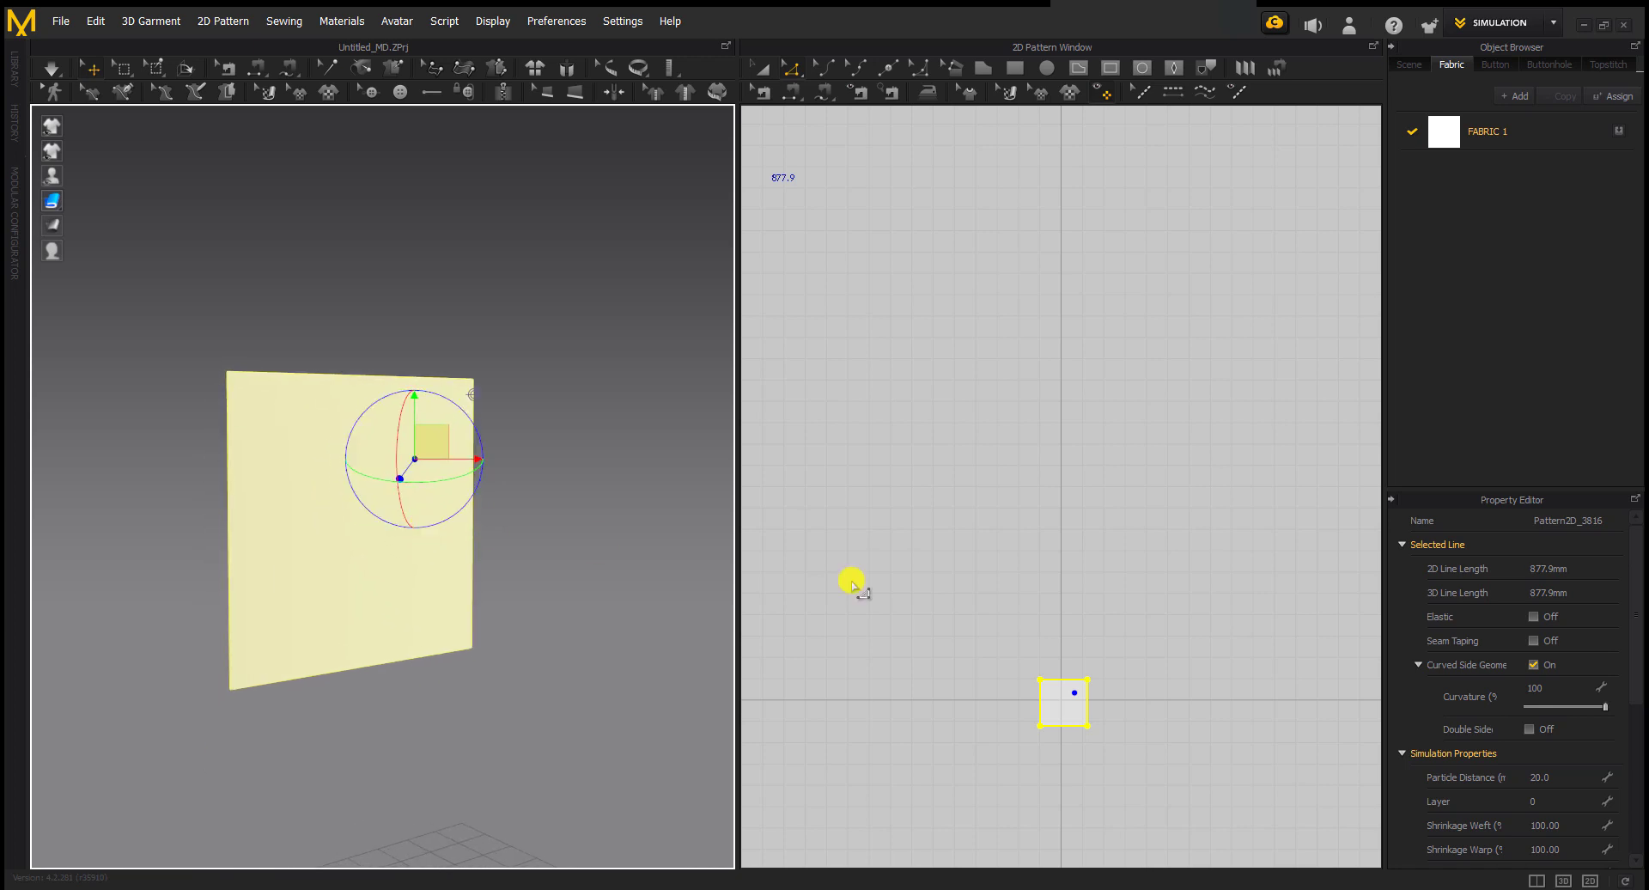
Zoom into the square in 2D and drag an internal circle near its top-left corner
scroll(1096, 740, up, 5)
middle_drag(1019, 626, 1122, 478)
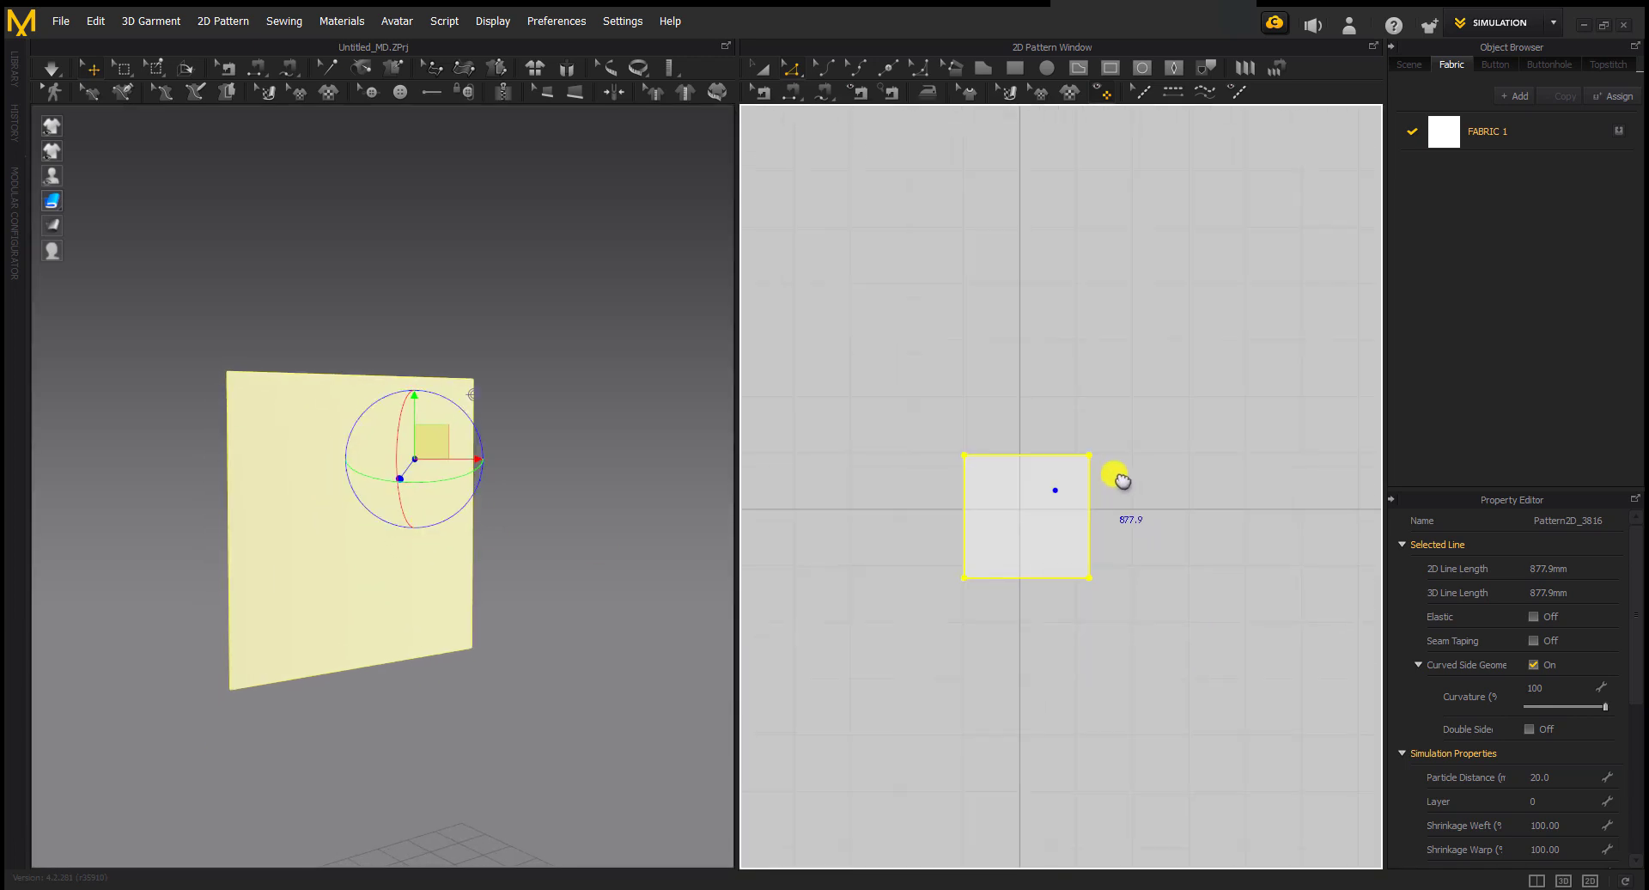
scroll(1079, 515, up, 4)
scroll(1167, 539, down, 3)
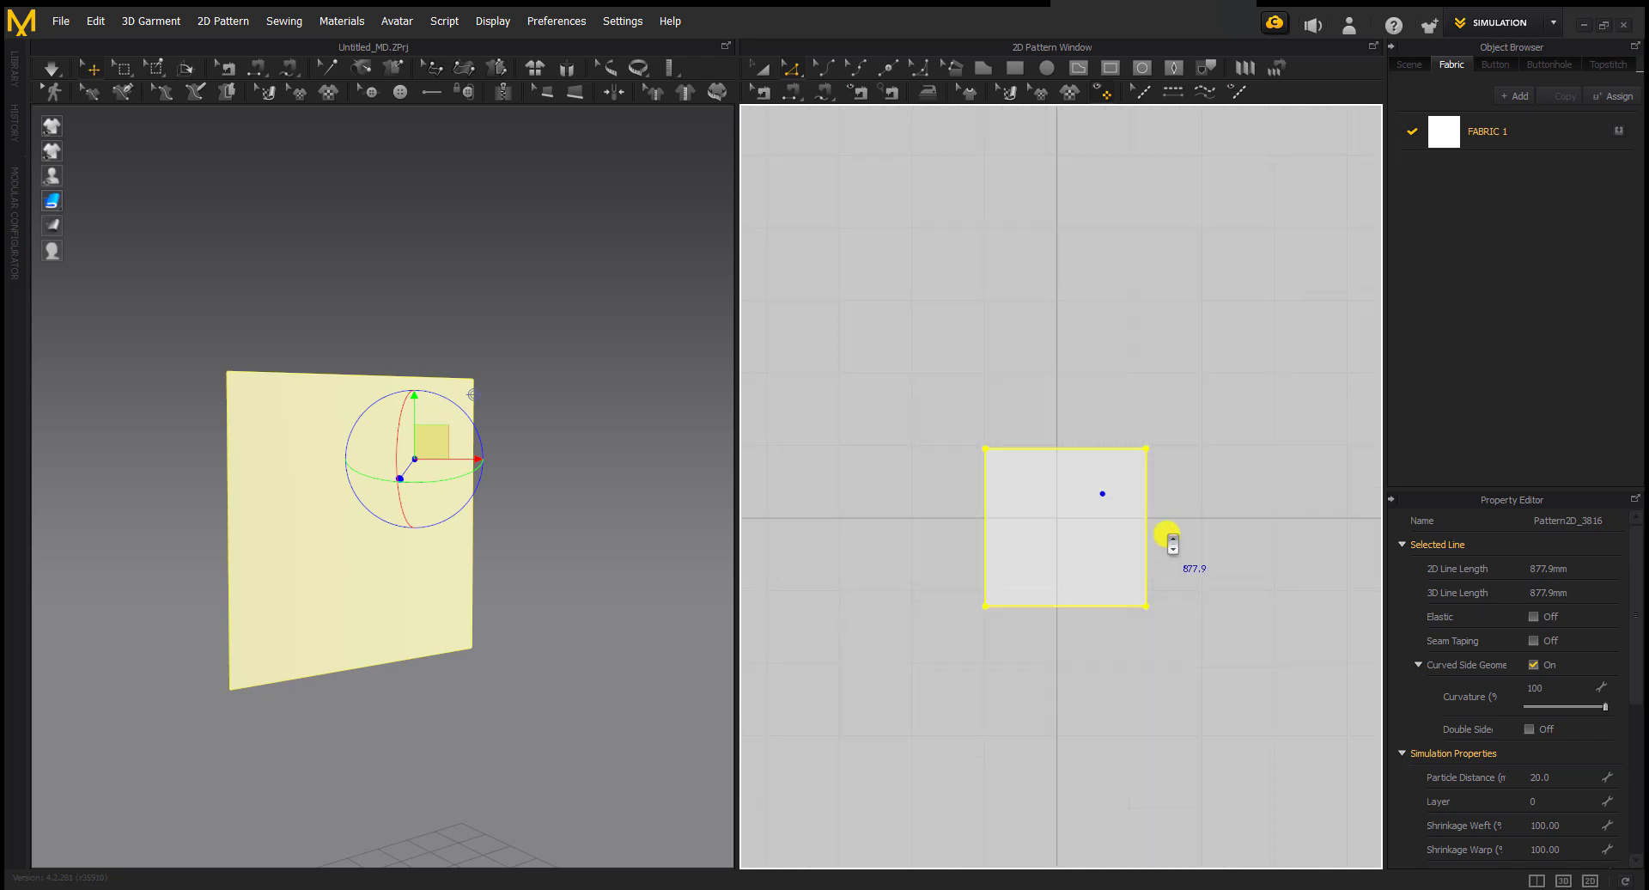
scroll(1026, 564, up, 4)
scroll(1056, 514, down, 3)
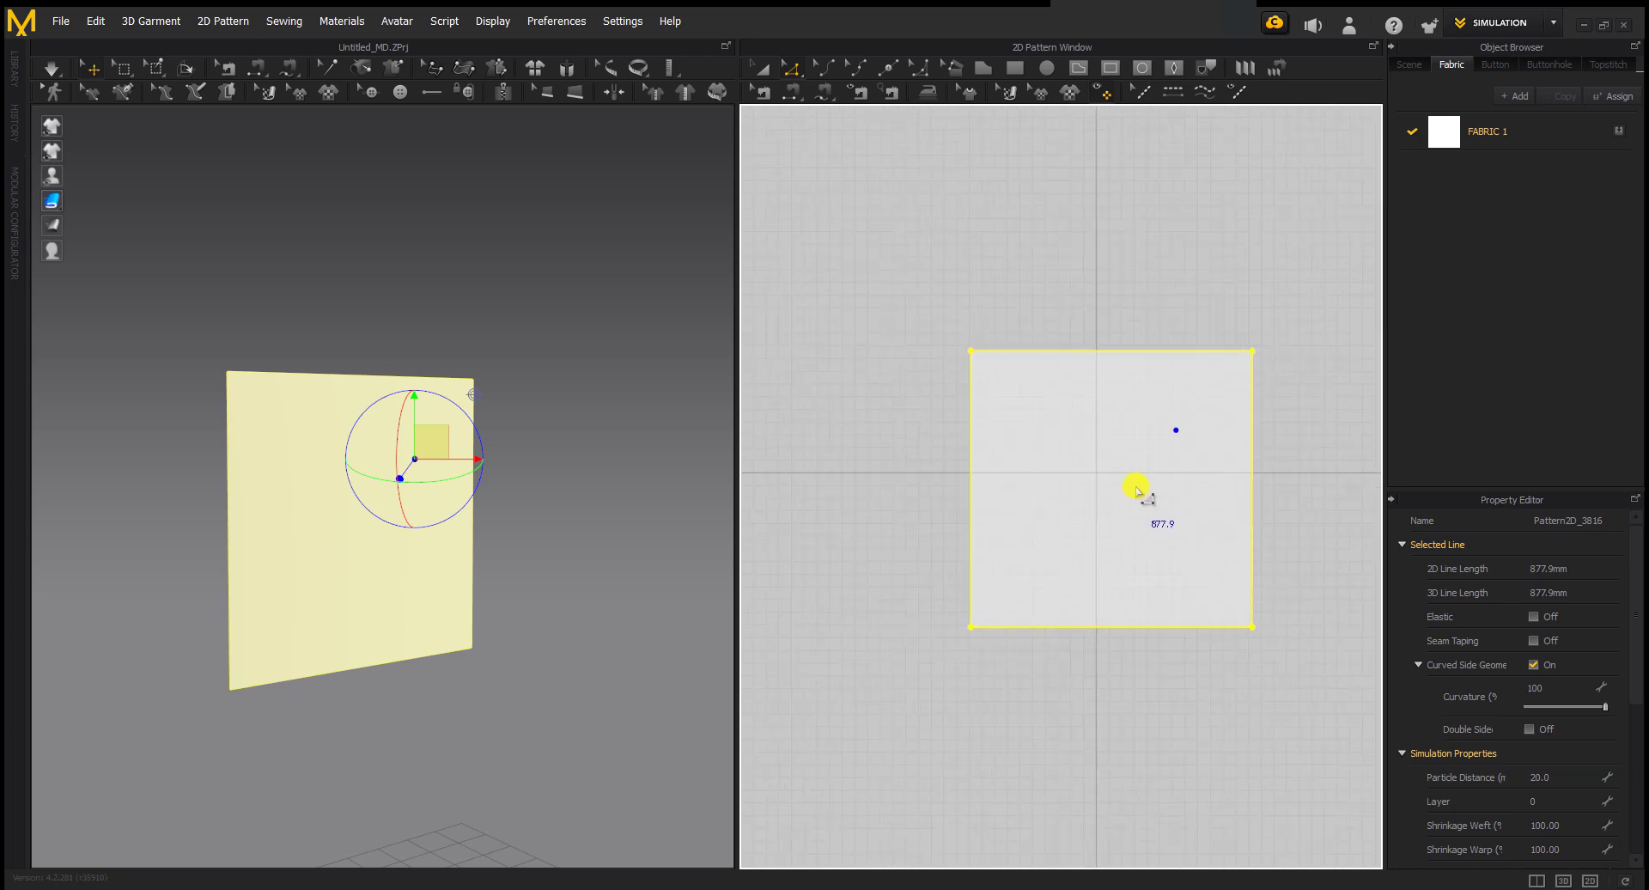
scroll(1254, 504, up, 2)
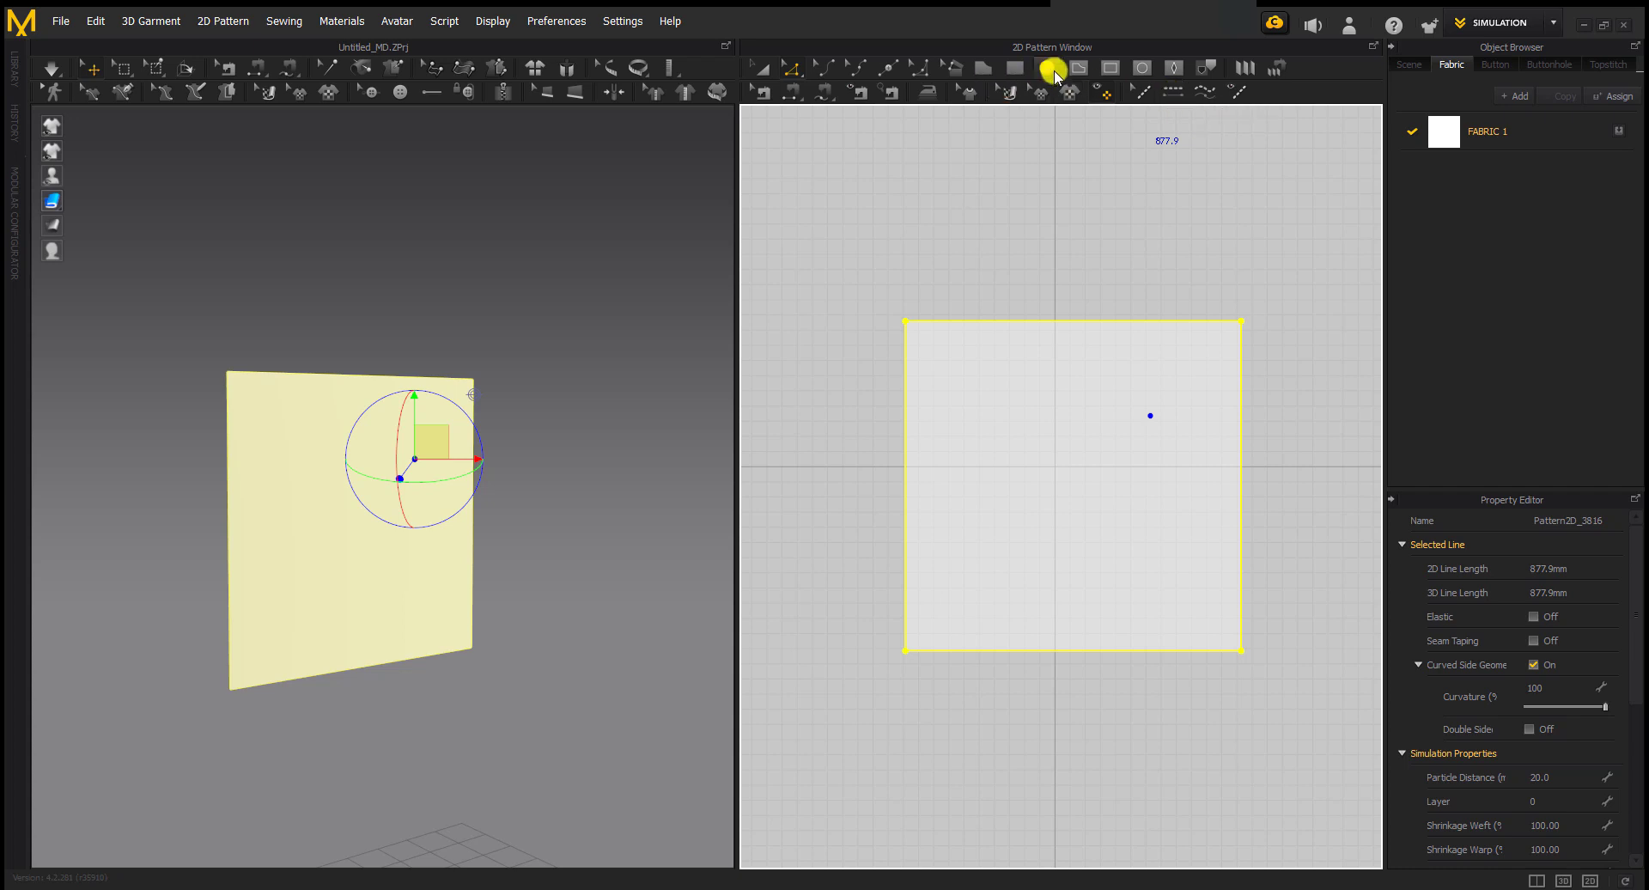
click(1138, 68)
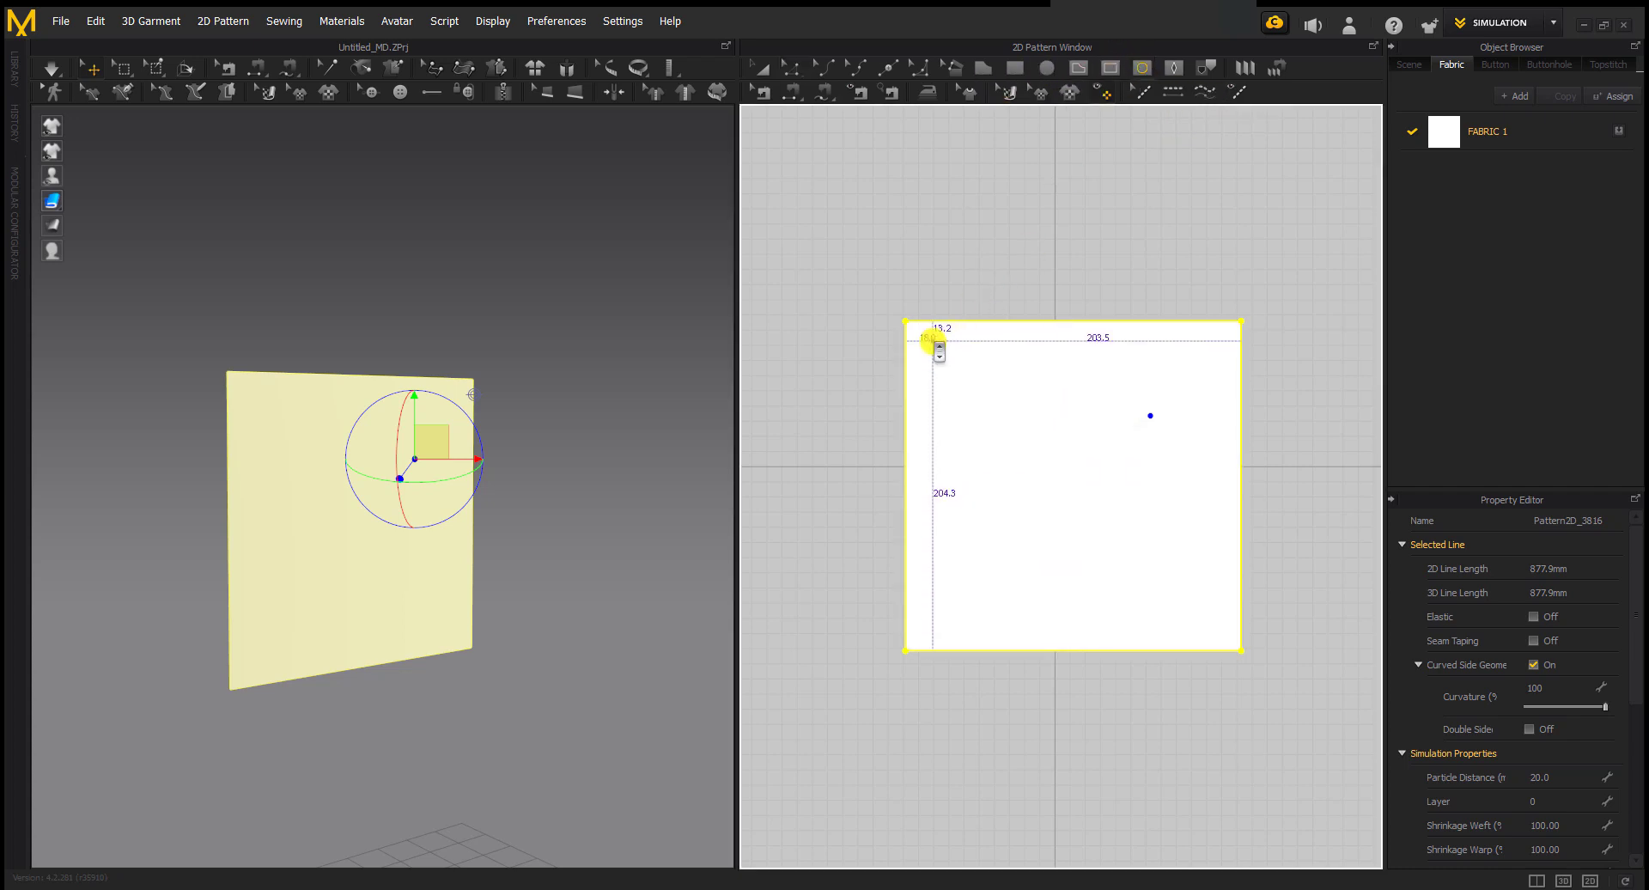
scroll(925, 343, up, 5)
drag(923, 348, 1107, 524)
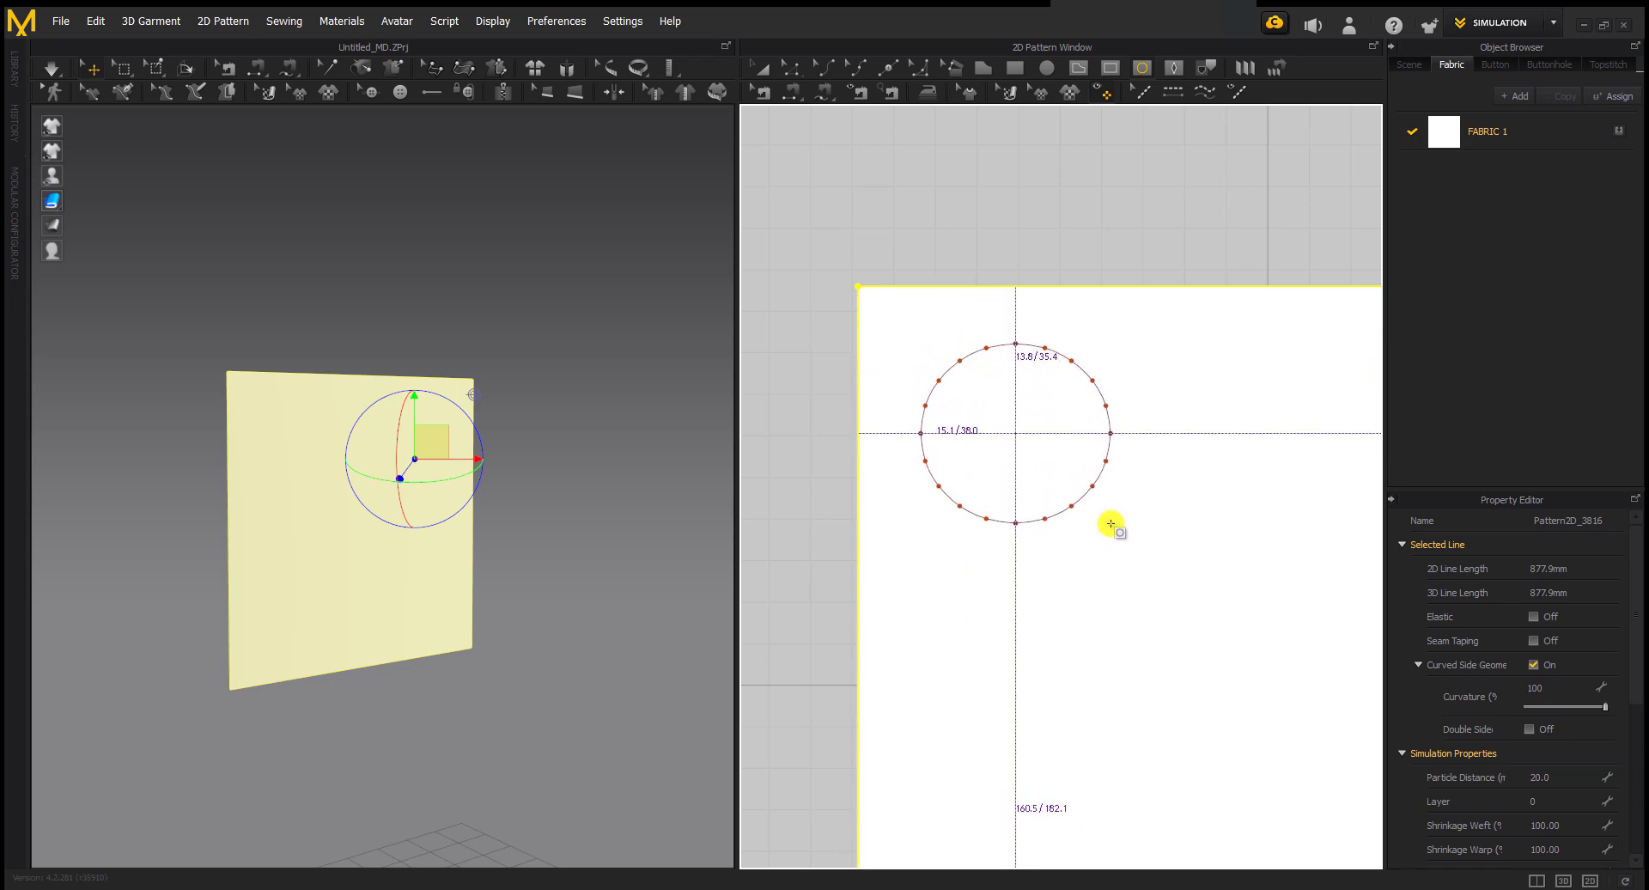
Offset the circle as internal lines with 2 offsets
click(791, 69)
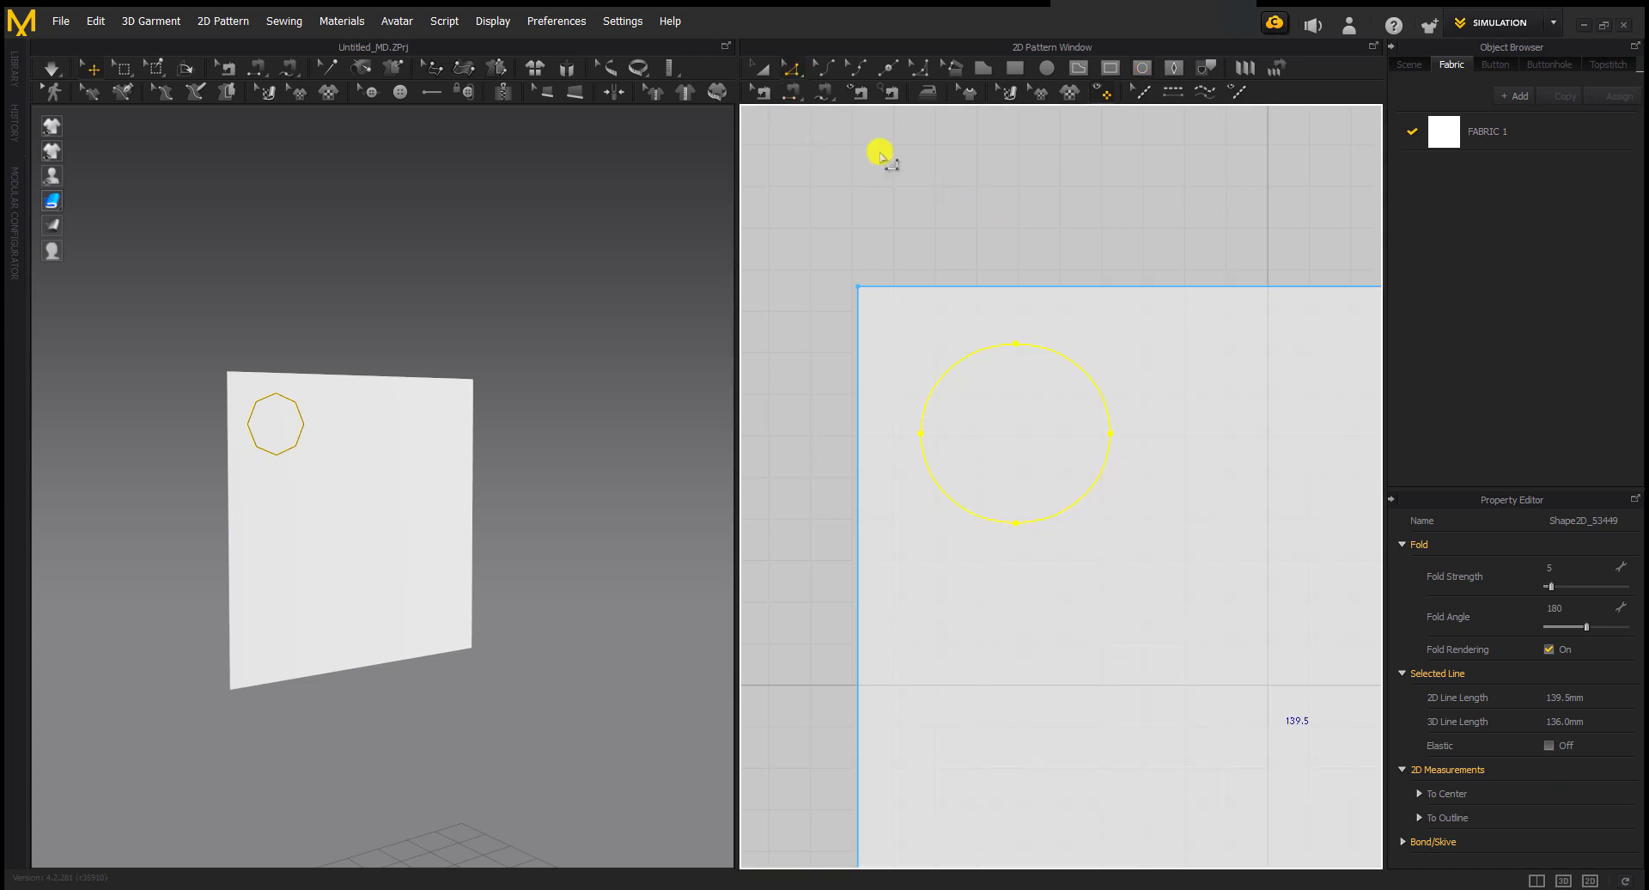
right_click(1102, 401)
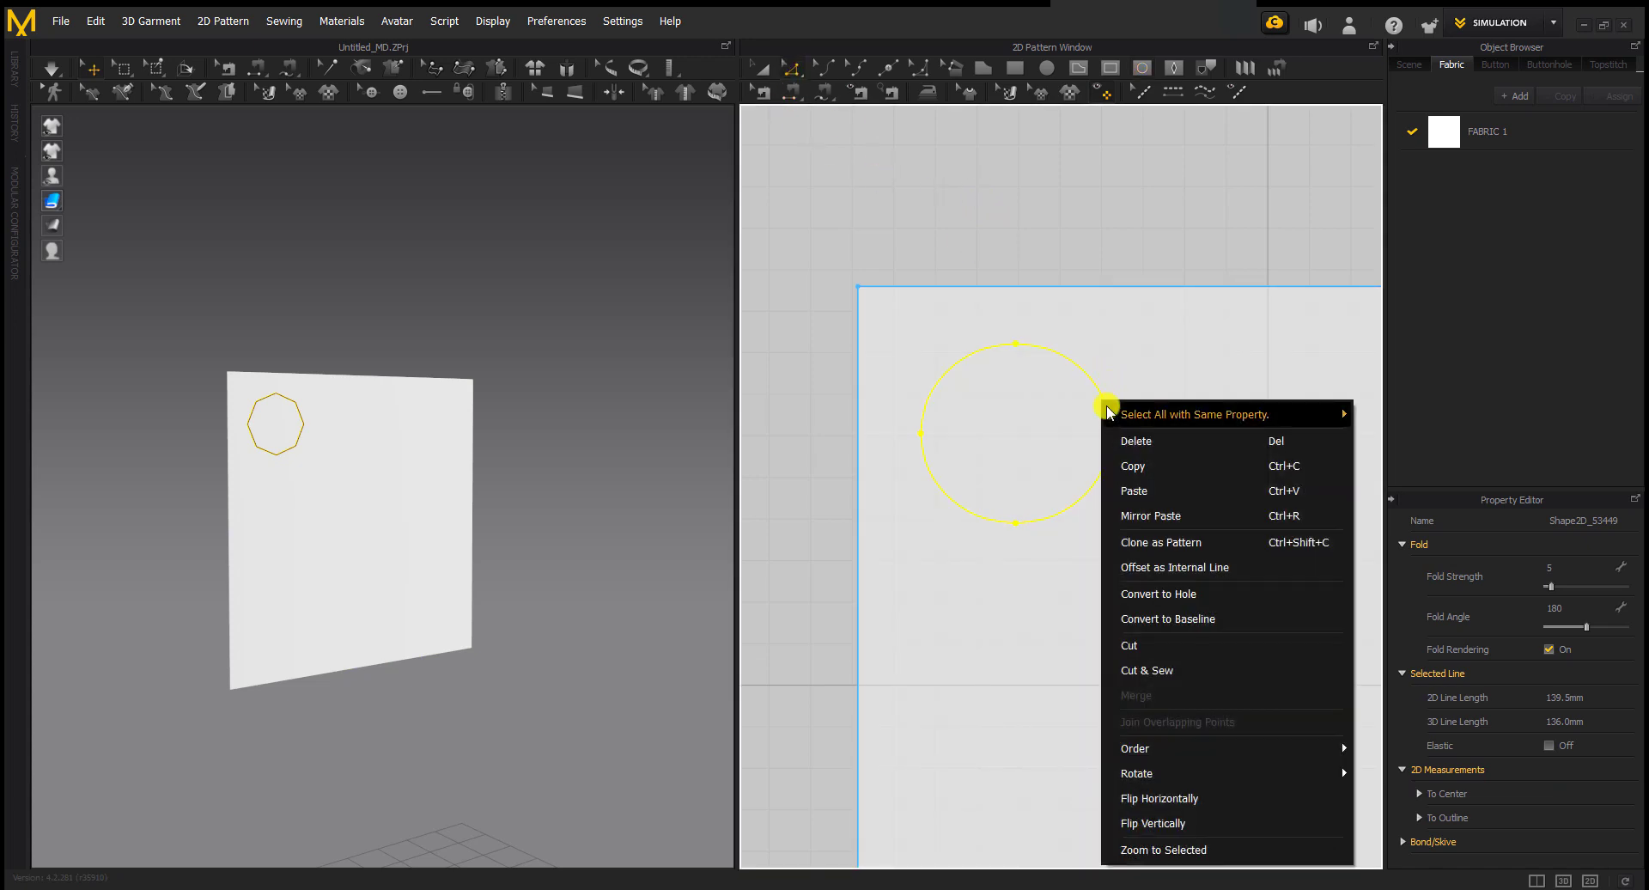
click(1210, 577)
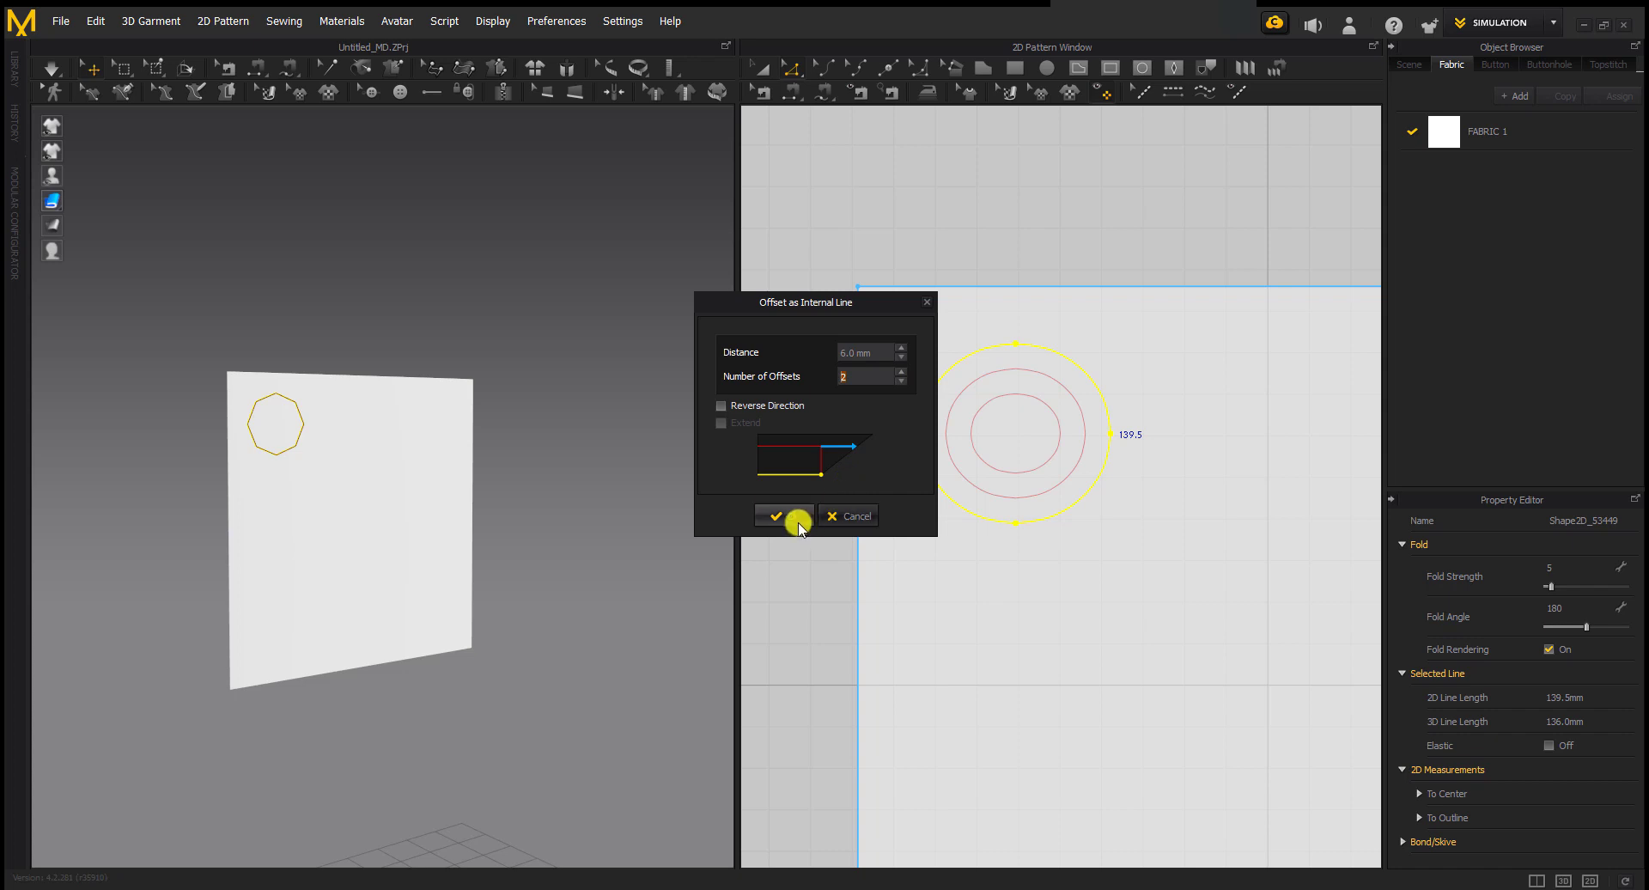
click(793, 516)
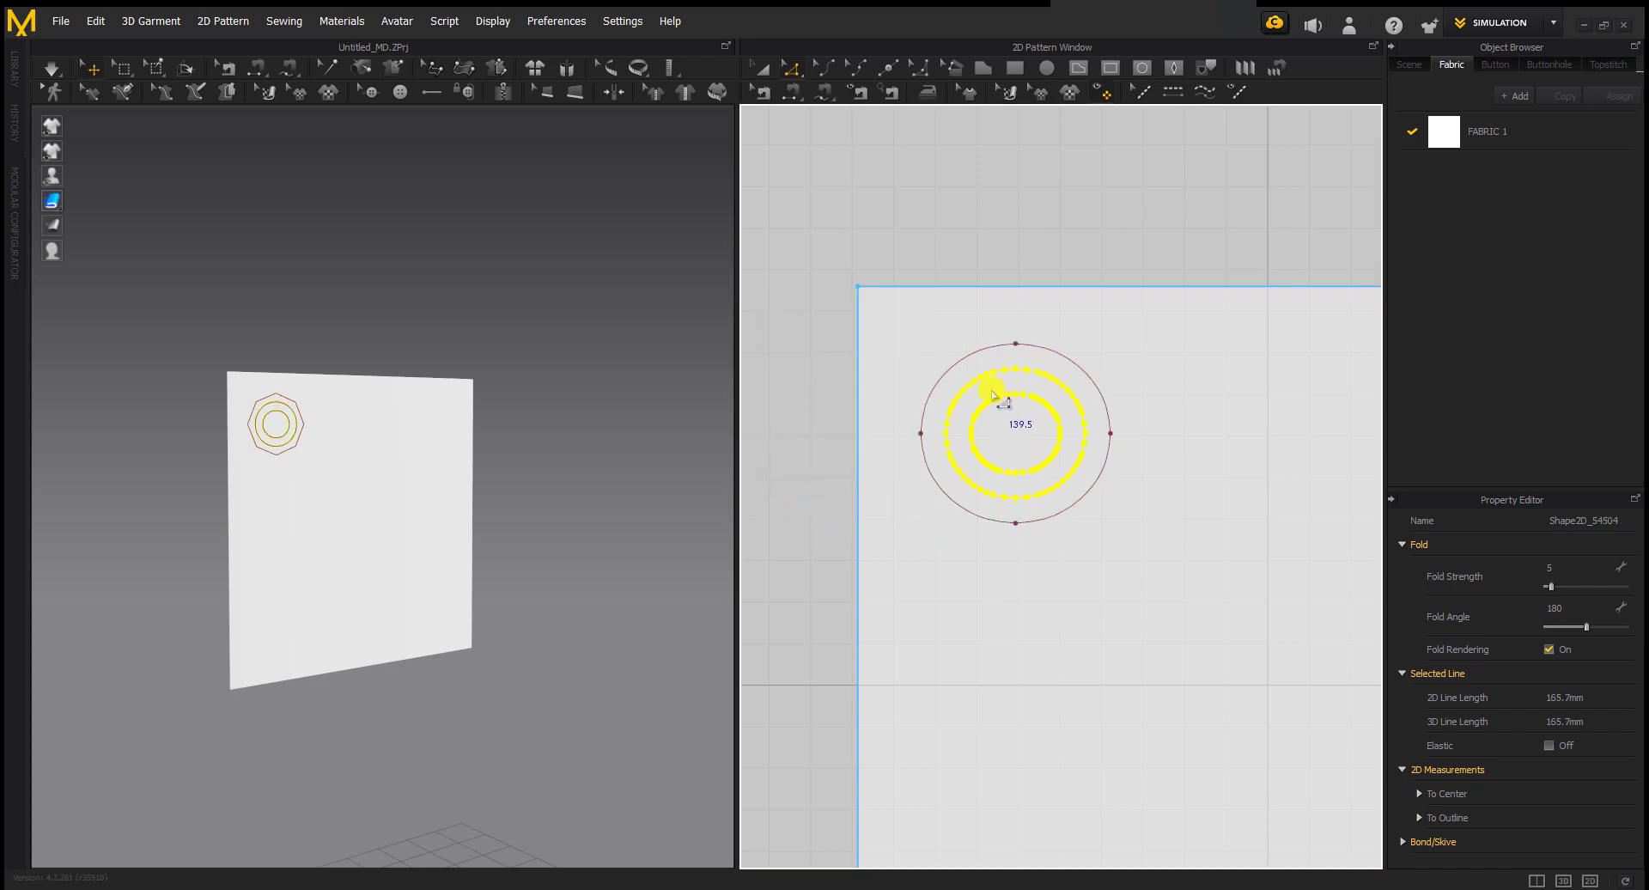
scroll(993, 395, up, 3)
scroll(996, 401, down, 3)
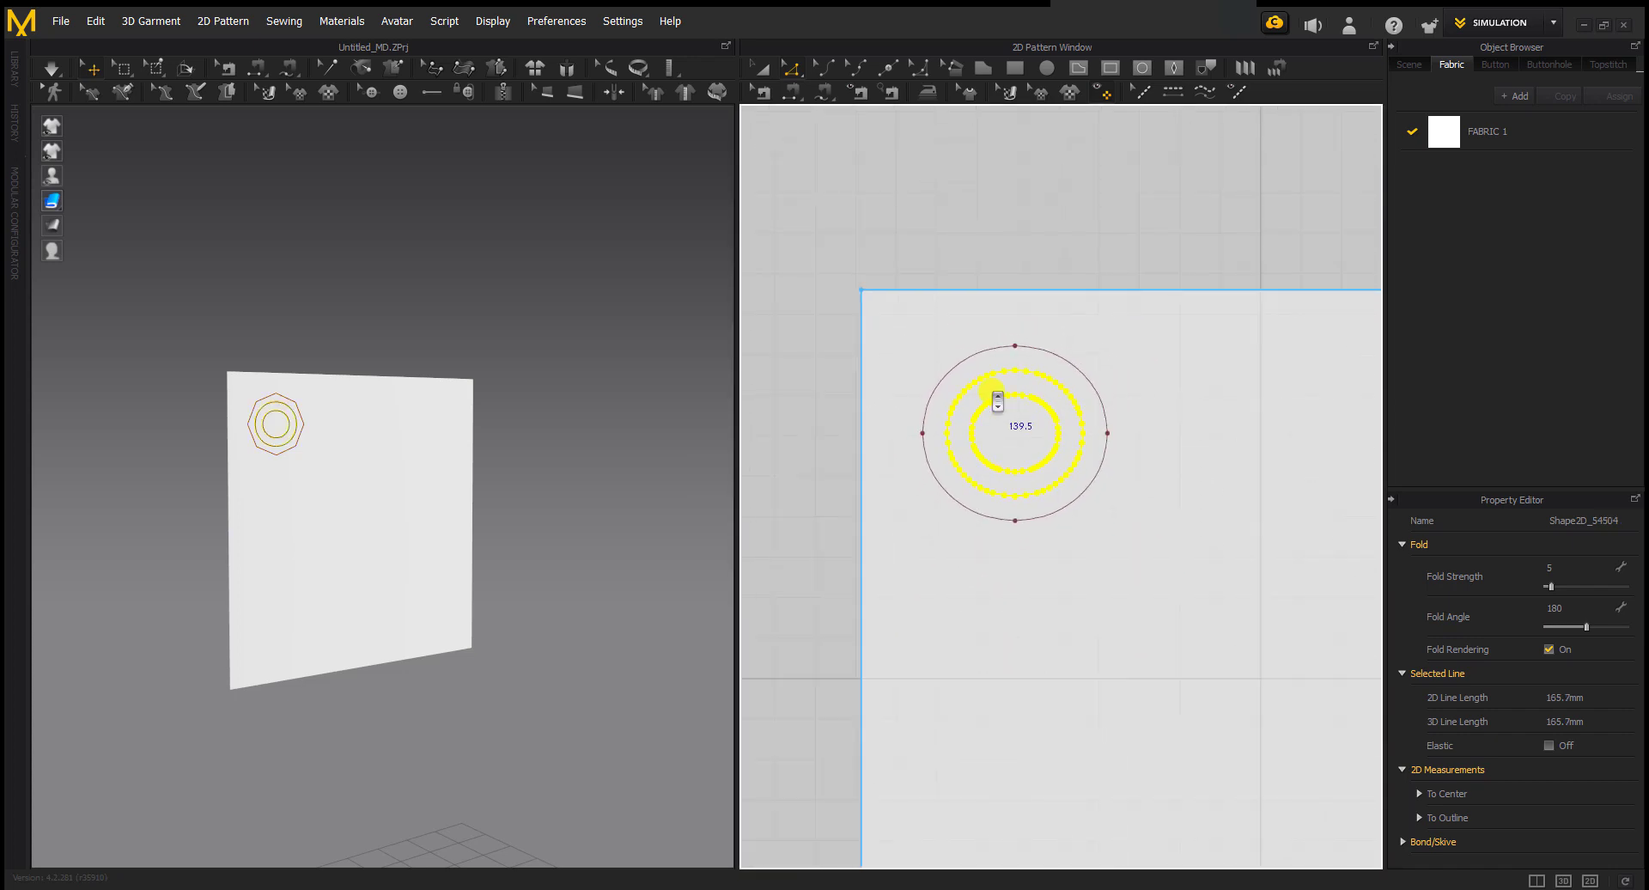
Select the outer circle, then the middle offset circle, and switch to Edit Pattern
click(762, 68)
click(975, 232)
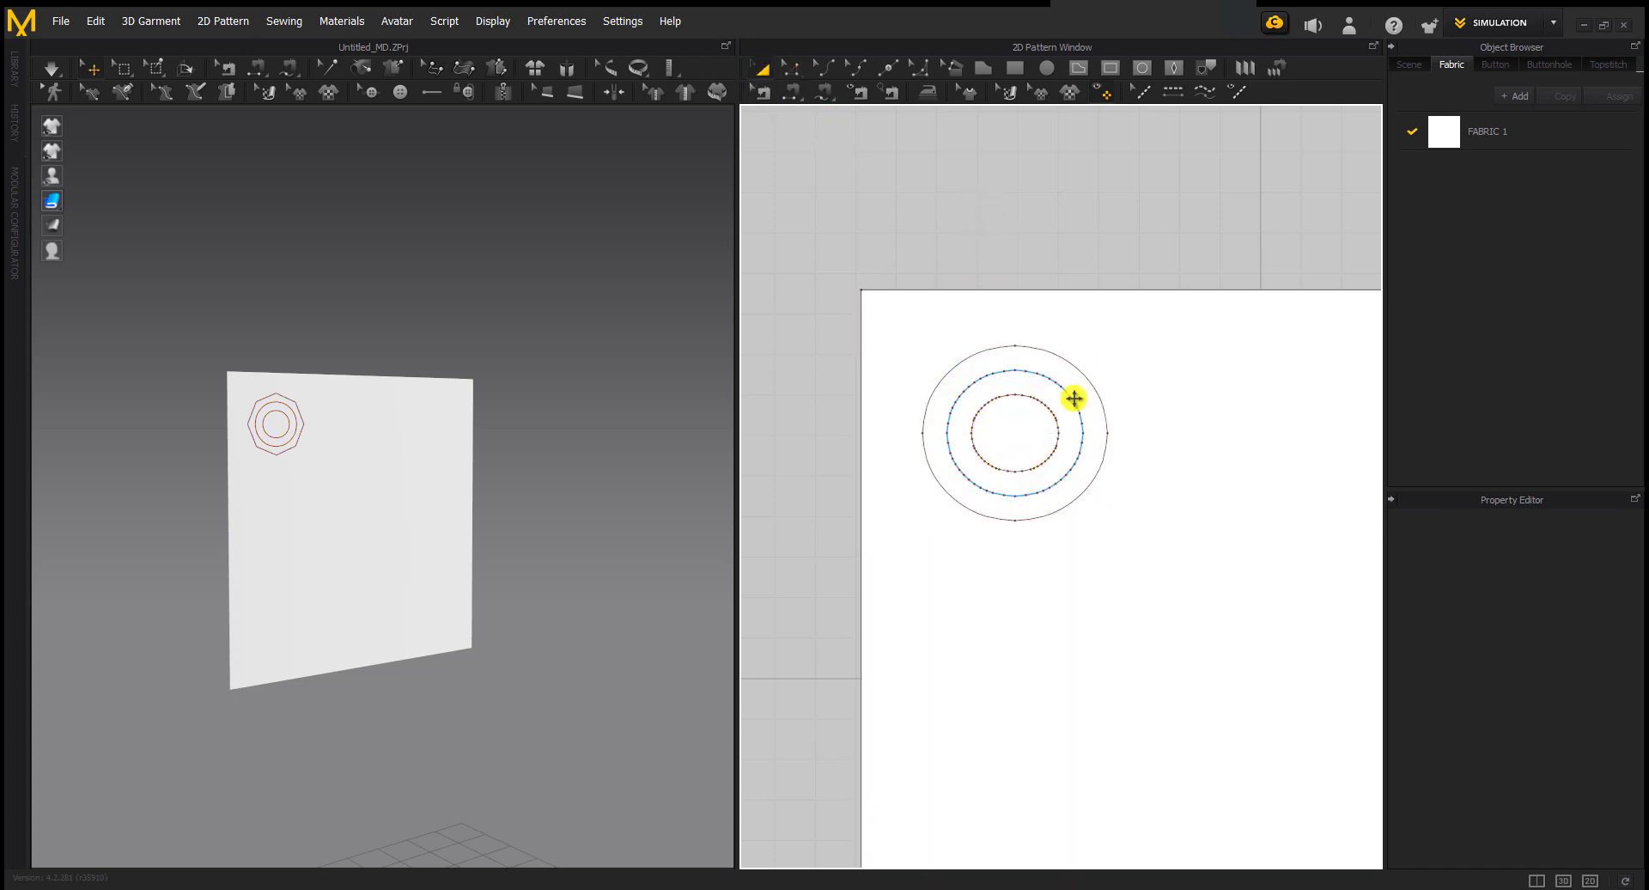
scroll(1072, 403, up, 3)
scroll(1073, 403, down, 3)
click(1013, 348)
scroll(1001, 360, up, 3)
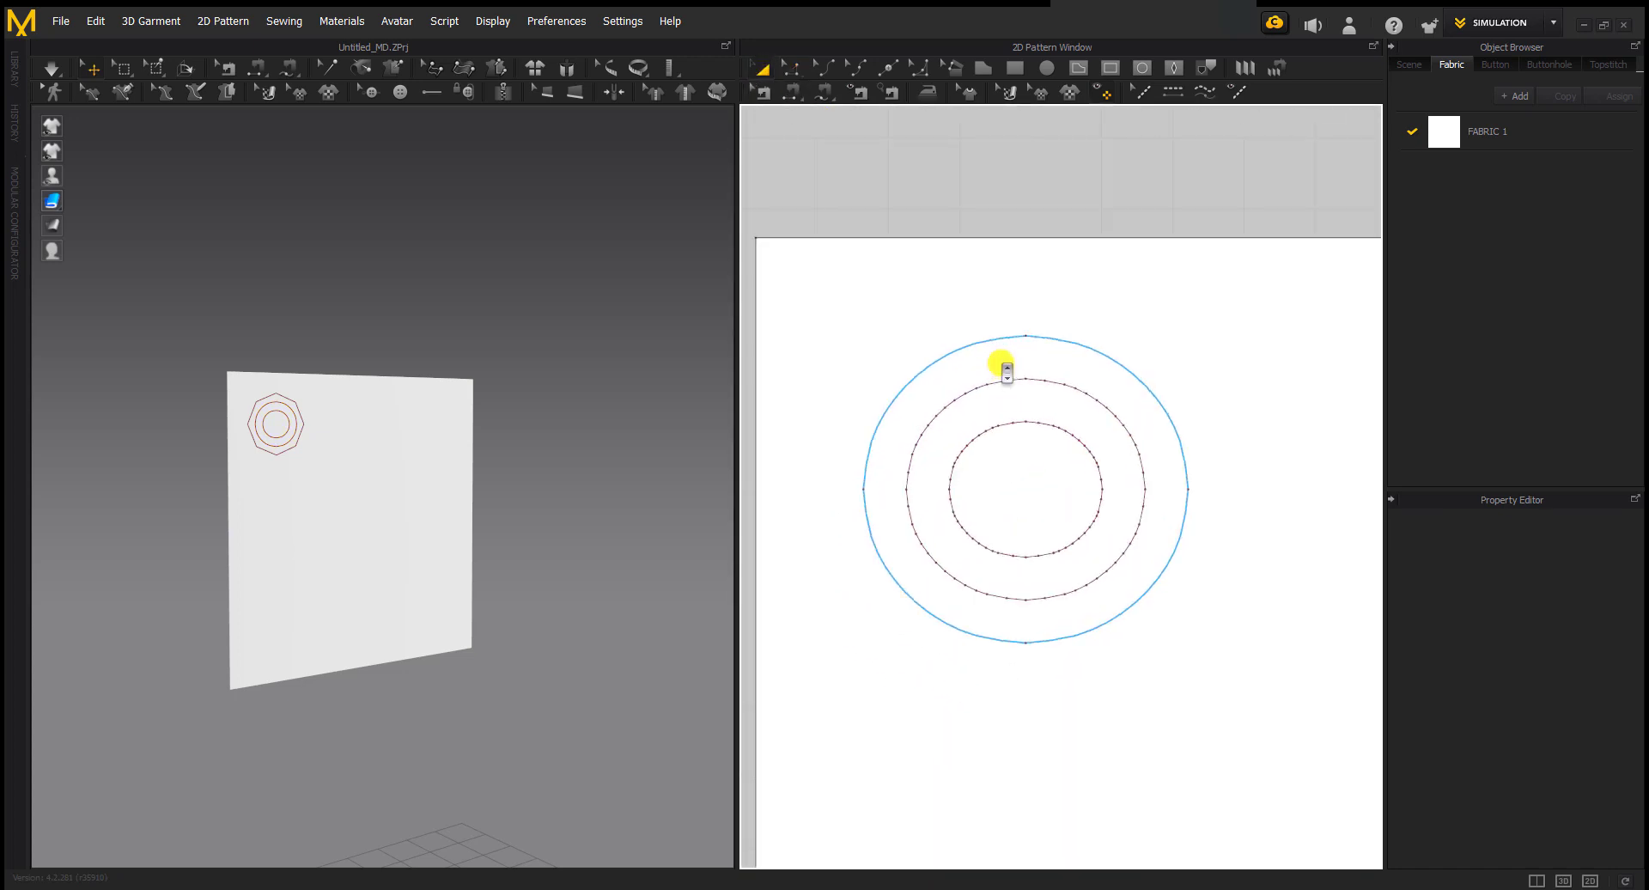
scroll(1000, 355, down, 2)
scroll(938, 342, up, 2)
click(1018, 375)
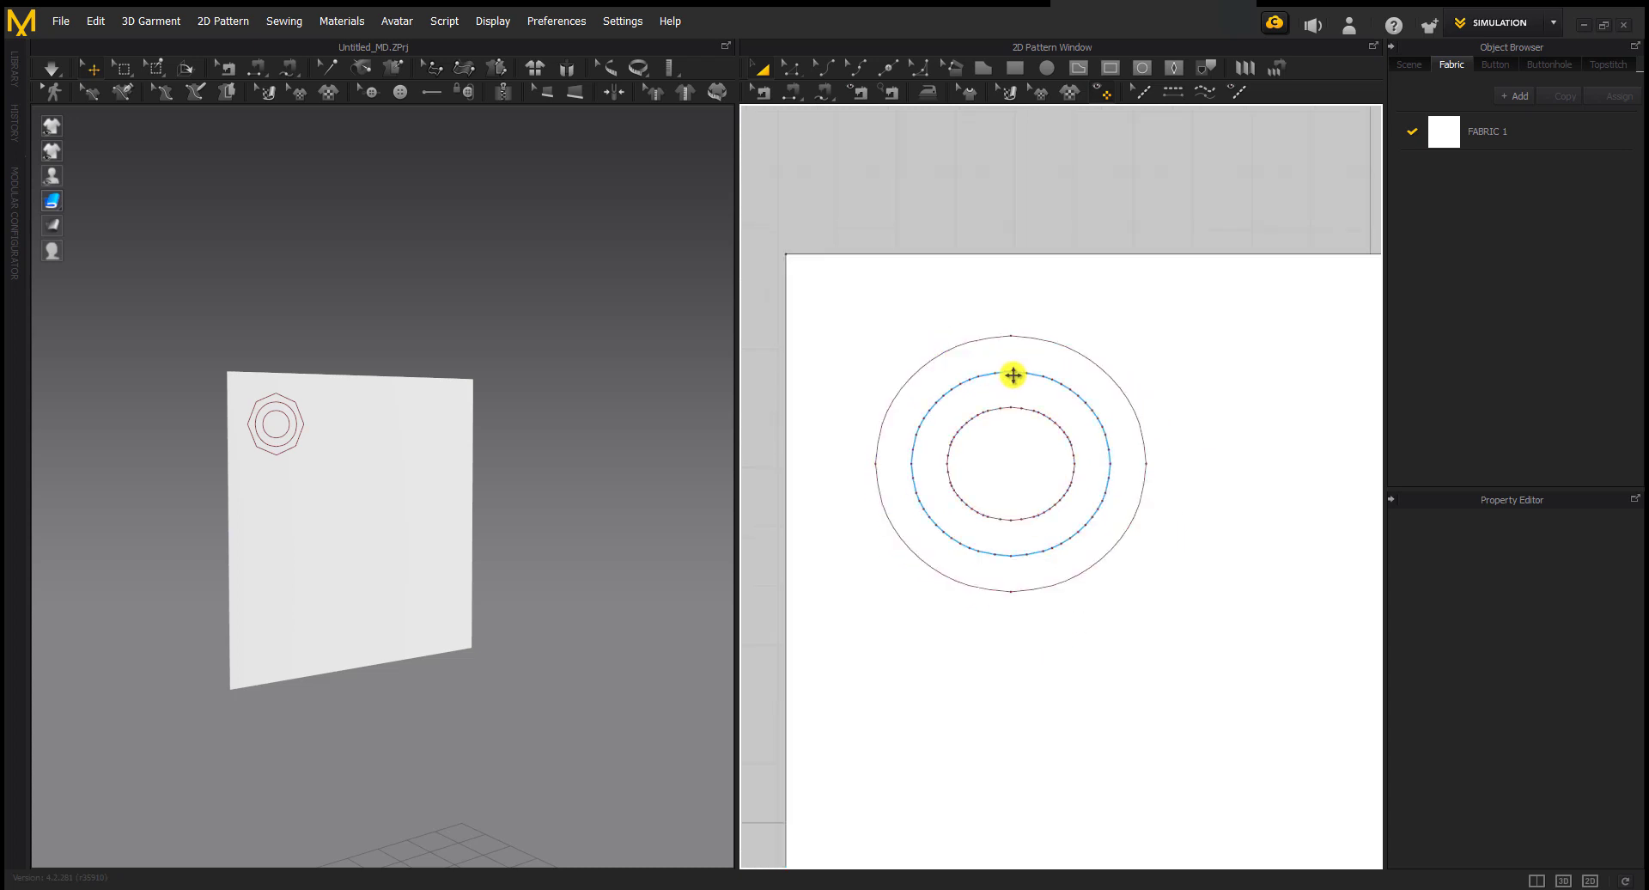
mouse_move(1012, 375)
click(789, 67)
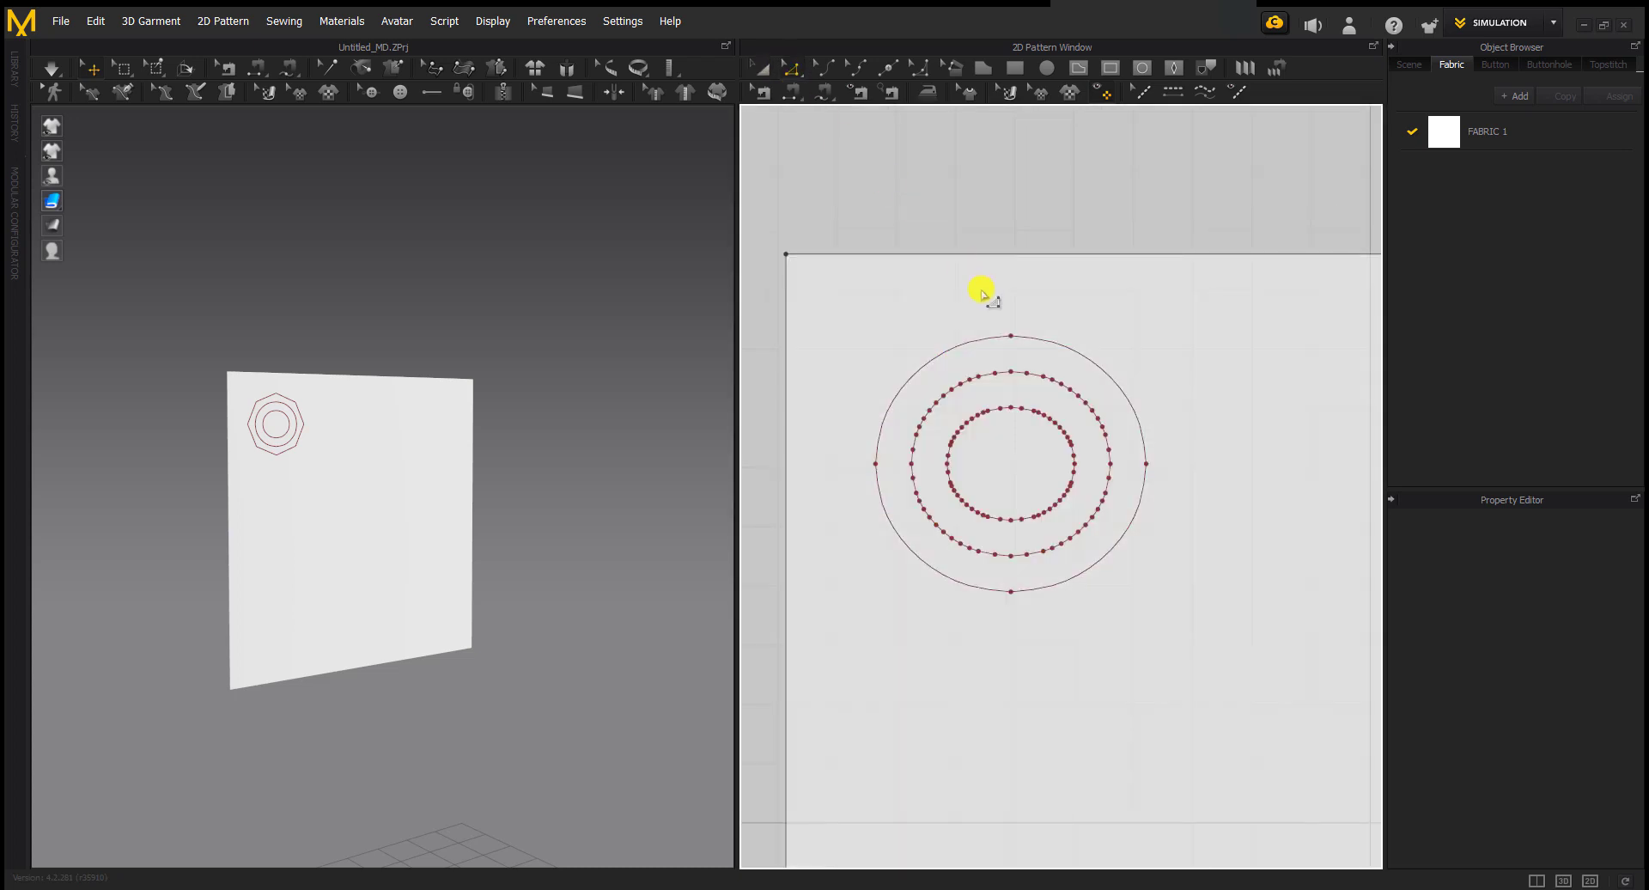
Load grass2.obj as the Default Topstitch's custom OBJ shape
click(1003, 374)
click(1173, 91)
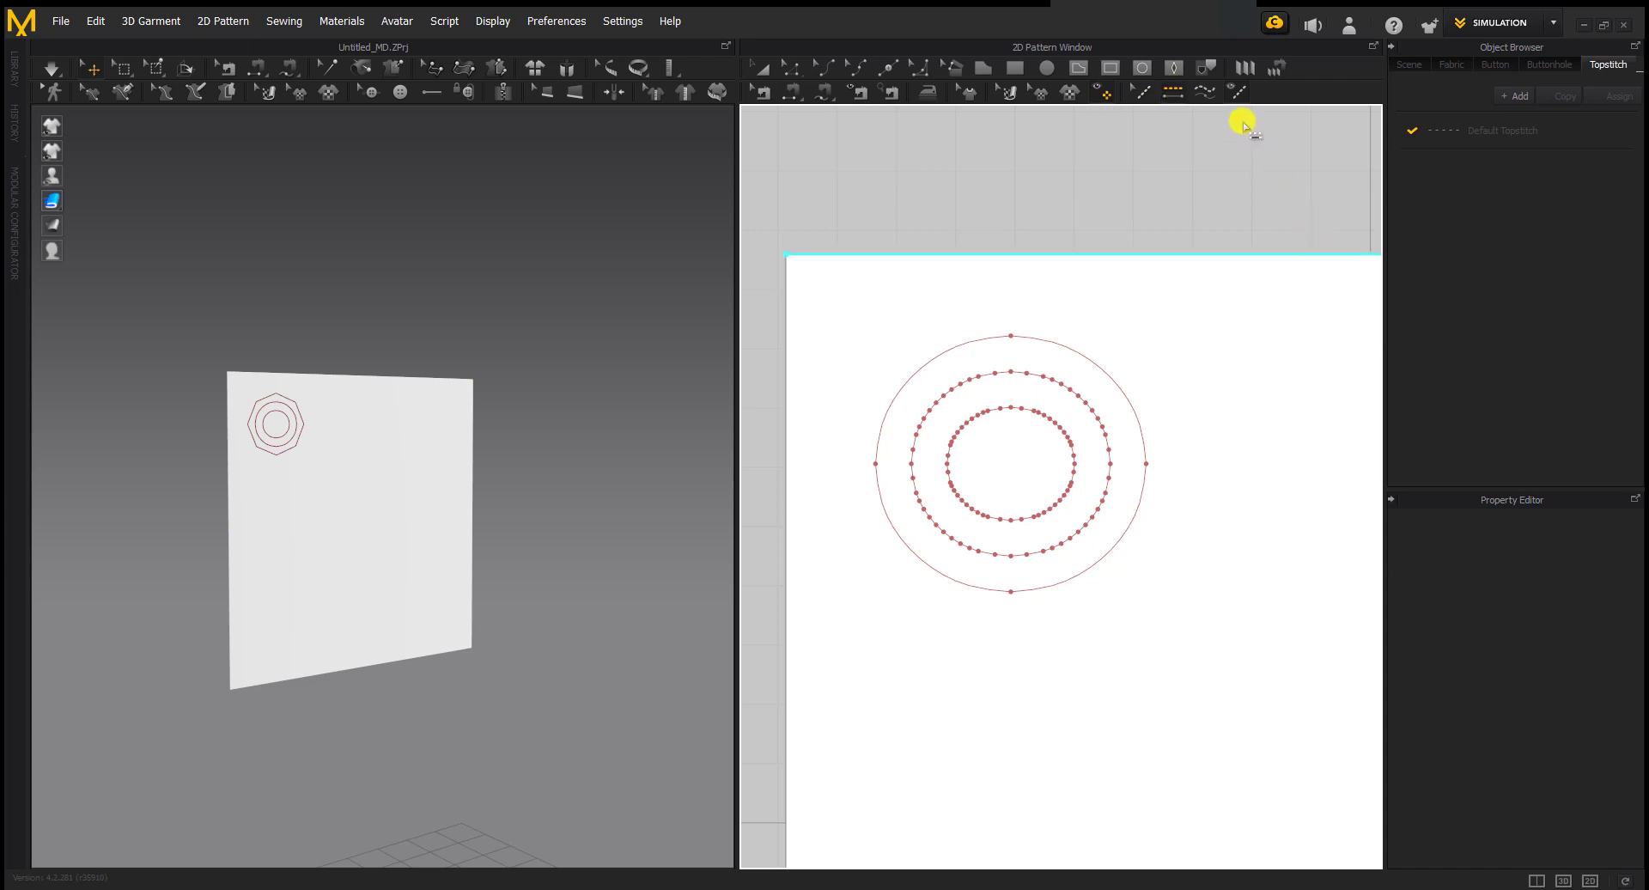
click(1513, 130)
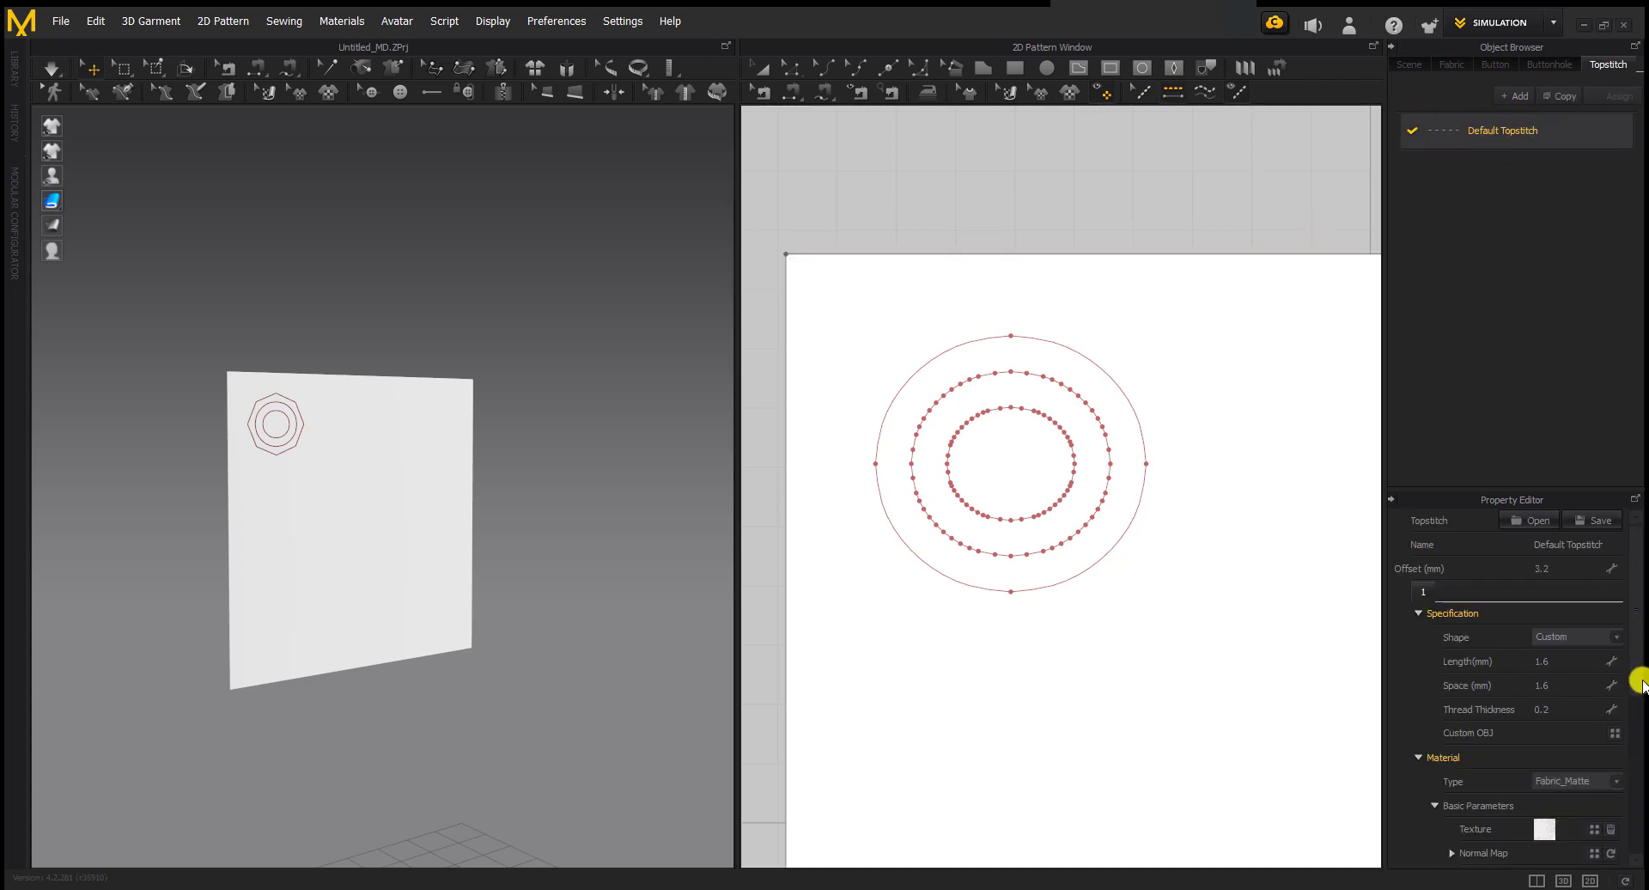
click(1612, 738)
click(591, 166)
click(683, 438)
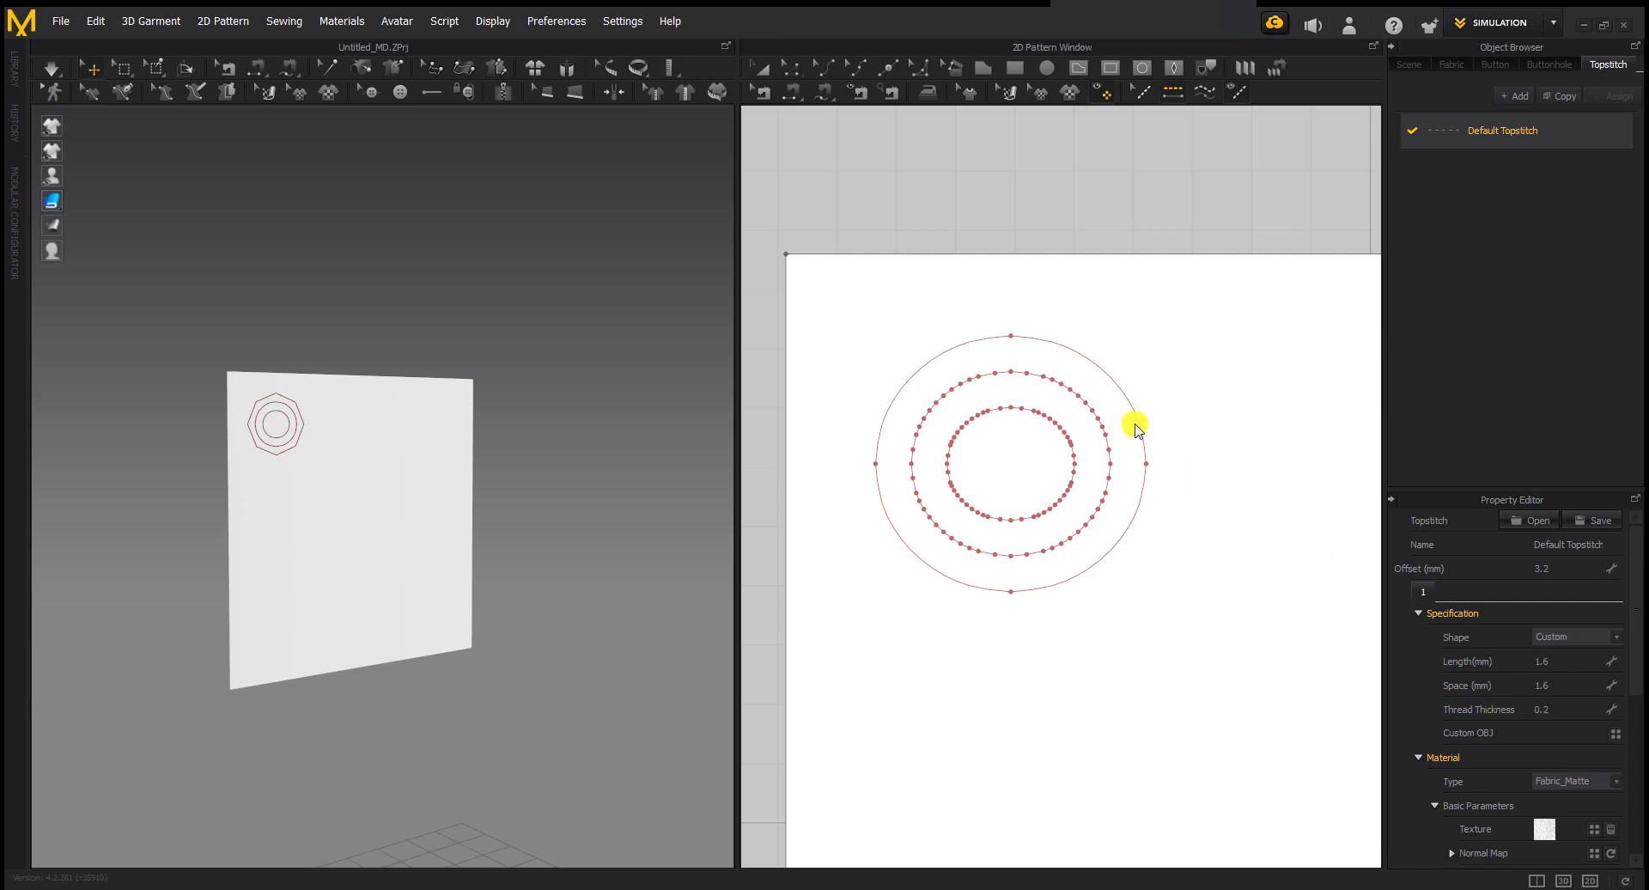
Add segment topstitches along each arc of the outer circle
click(1107, 374)
click(949, 359)
click(883, 421)
click(901, 532)
click(1092, 577)
click(1554, 131)
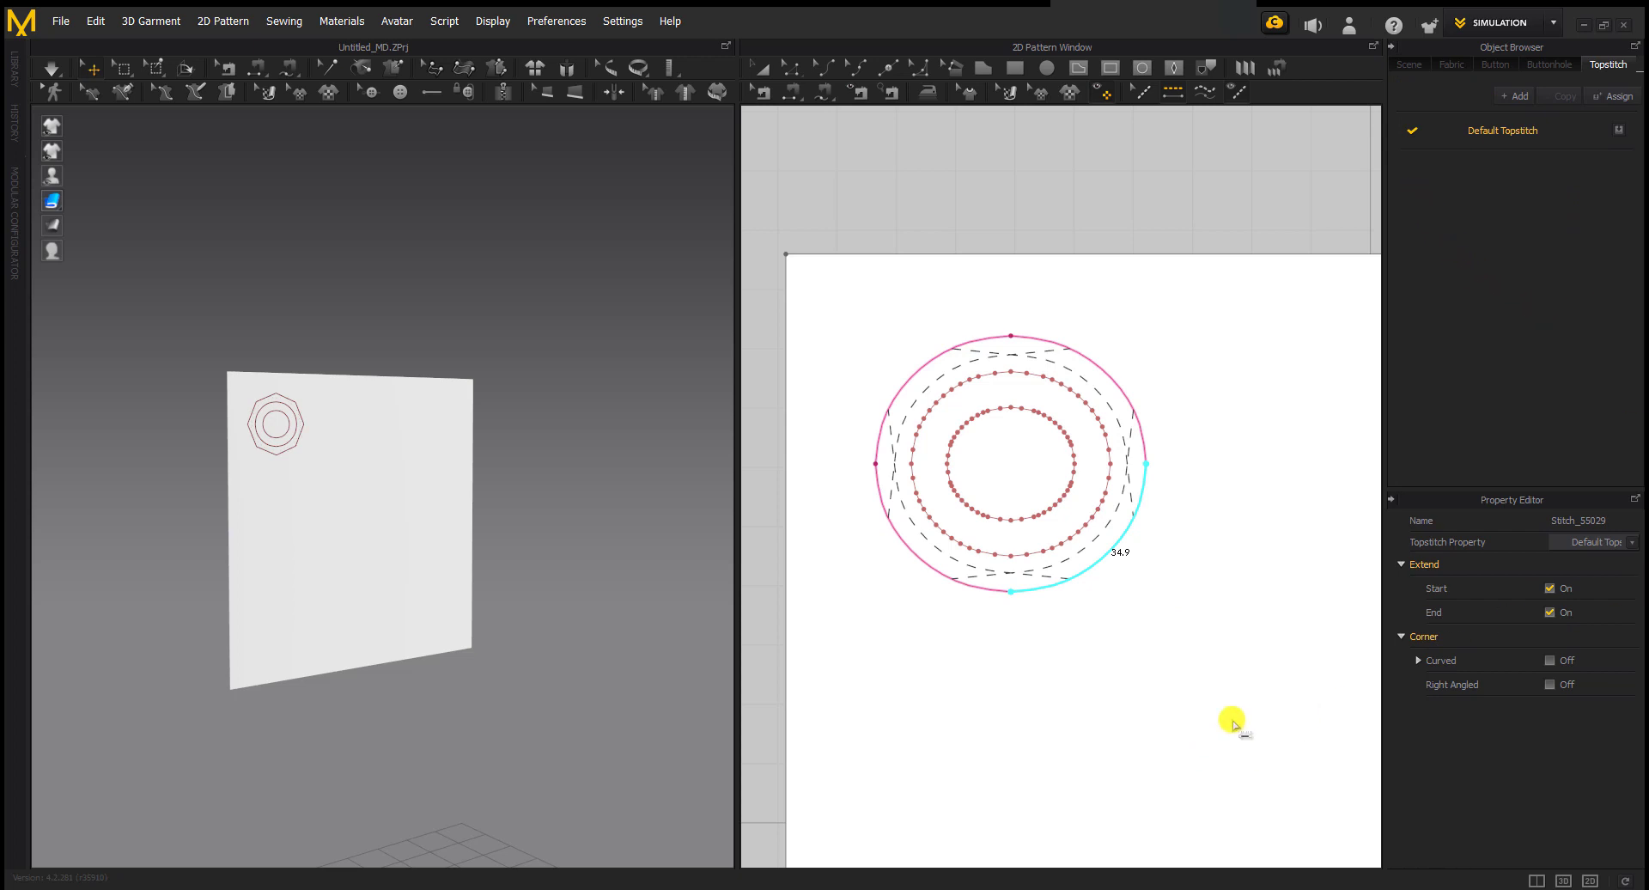
click(1079, 644)
scroll(233, 412, up, 5)
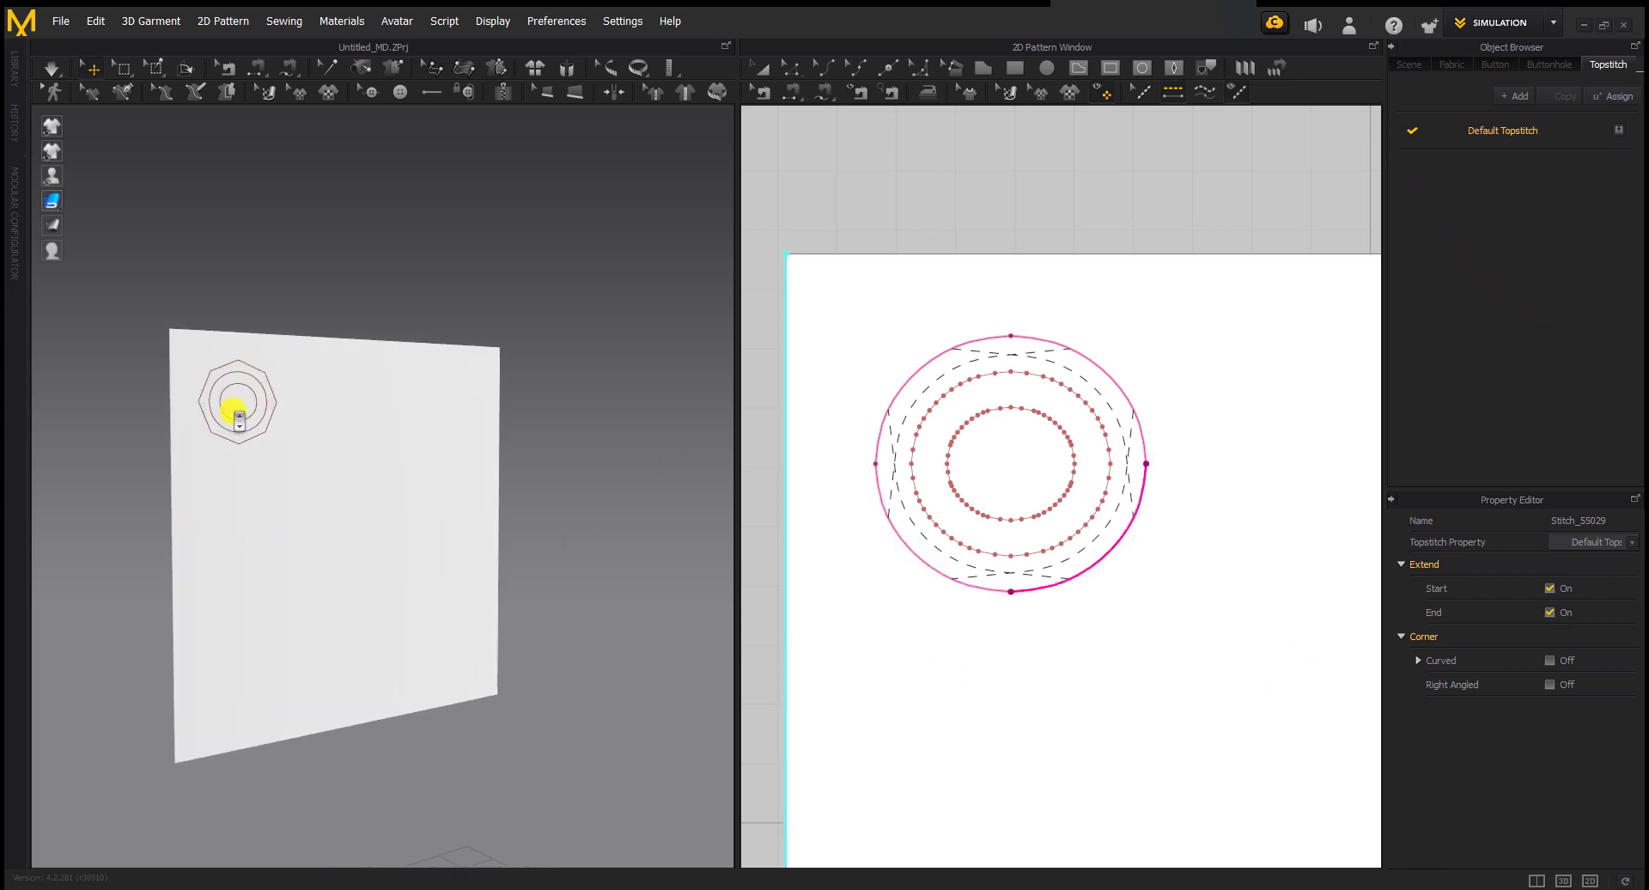
scroll(234, 412, down, 2)
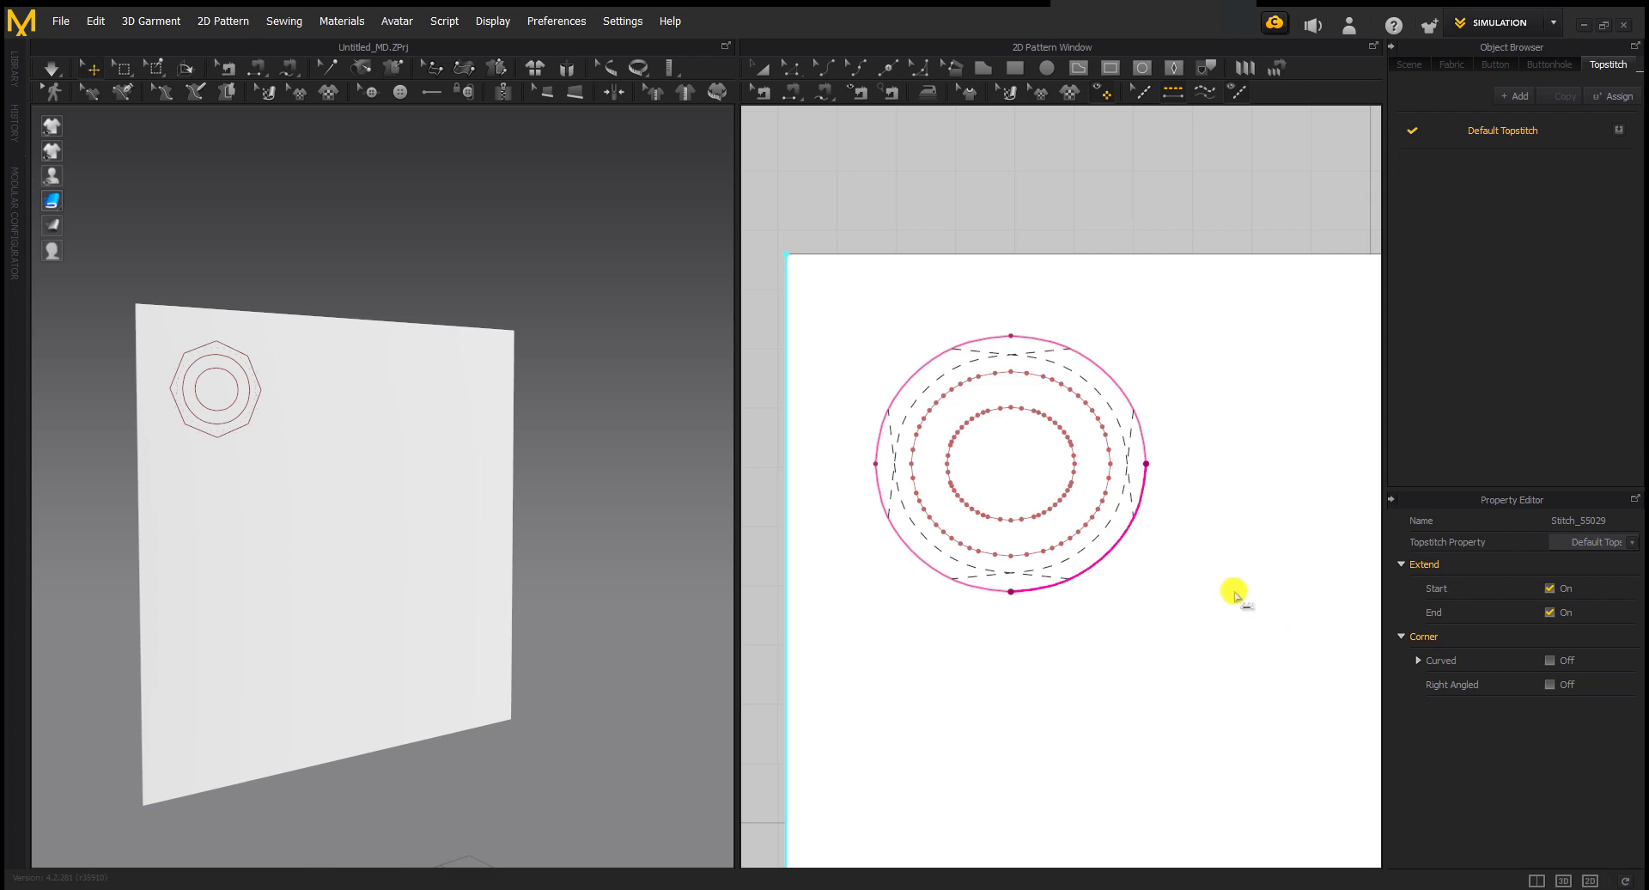
Give the Default Topstitch length 5.0 mm, space 2.0 mm and thread thickness 60
click(1557, 138)
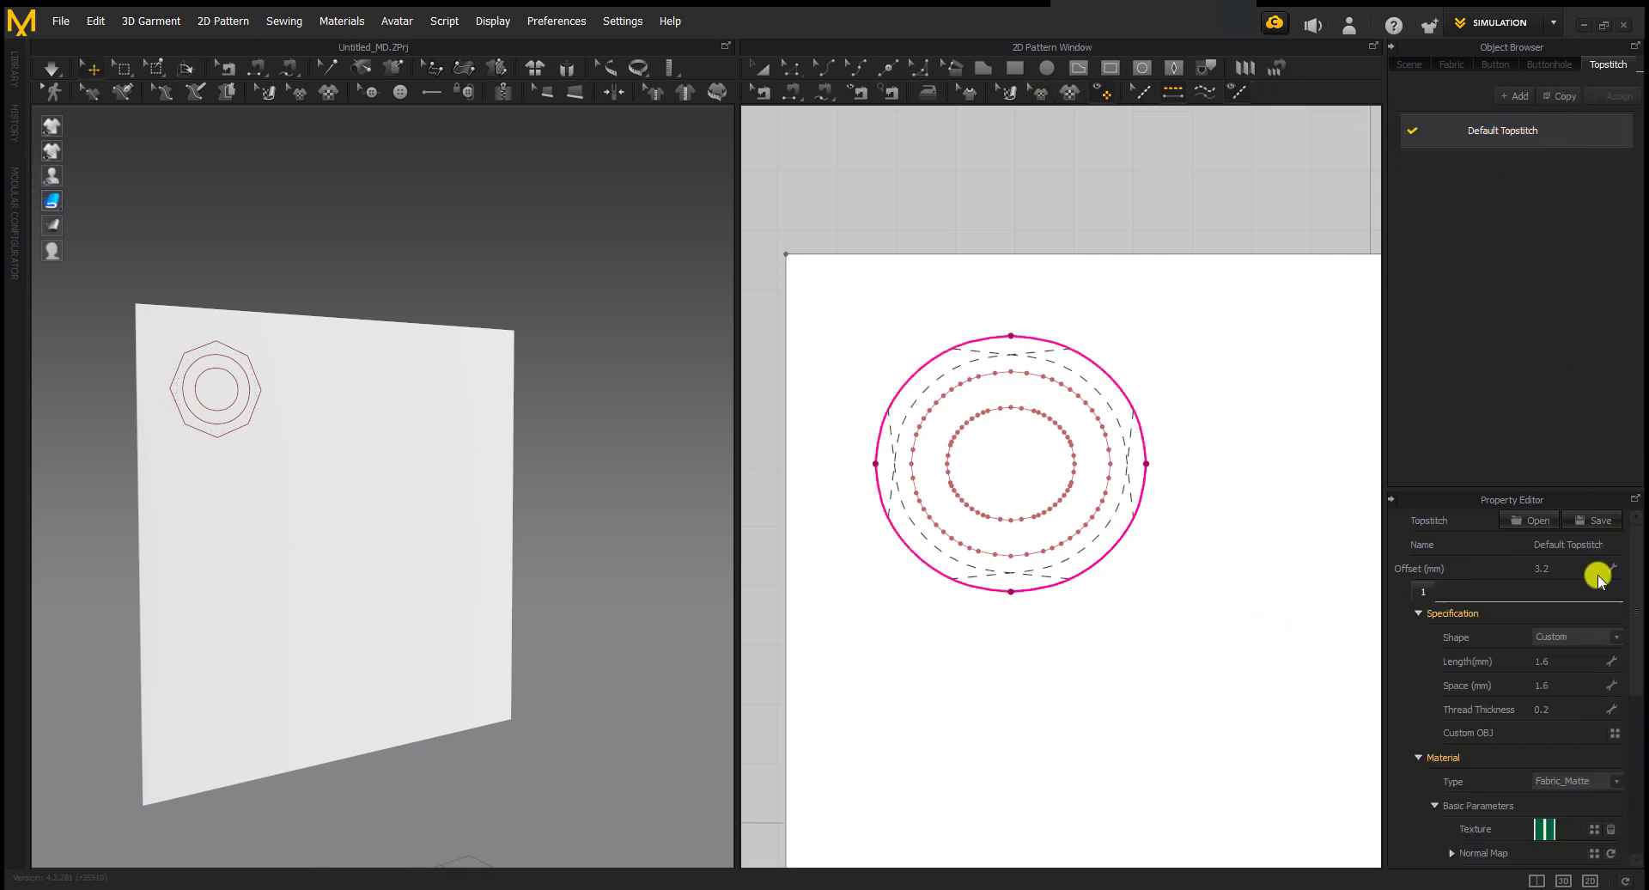
click(1553, 663)
text(3)
key(Return)
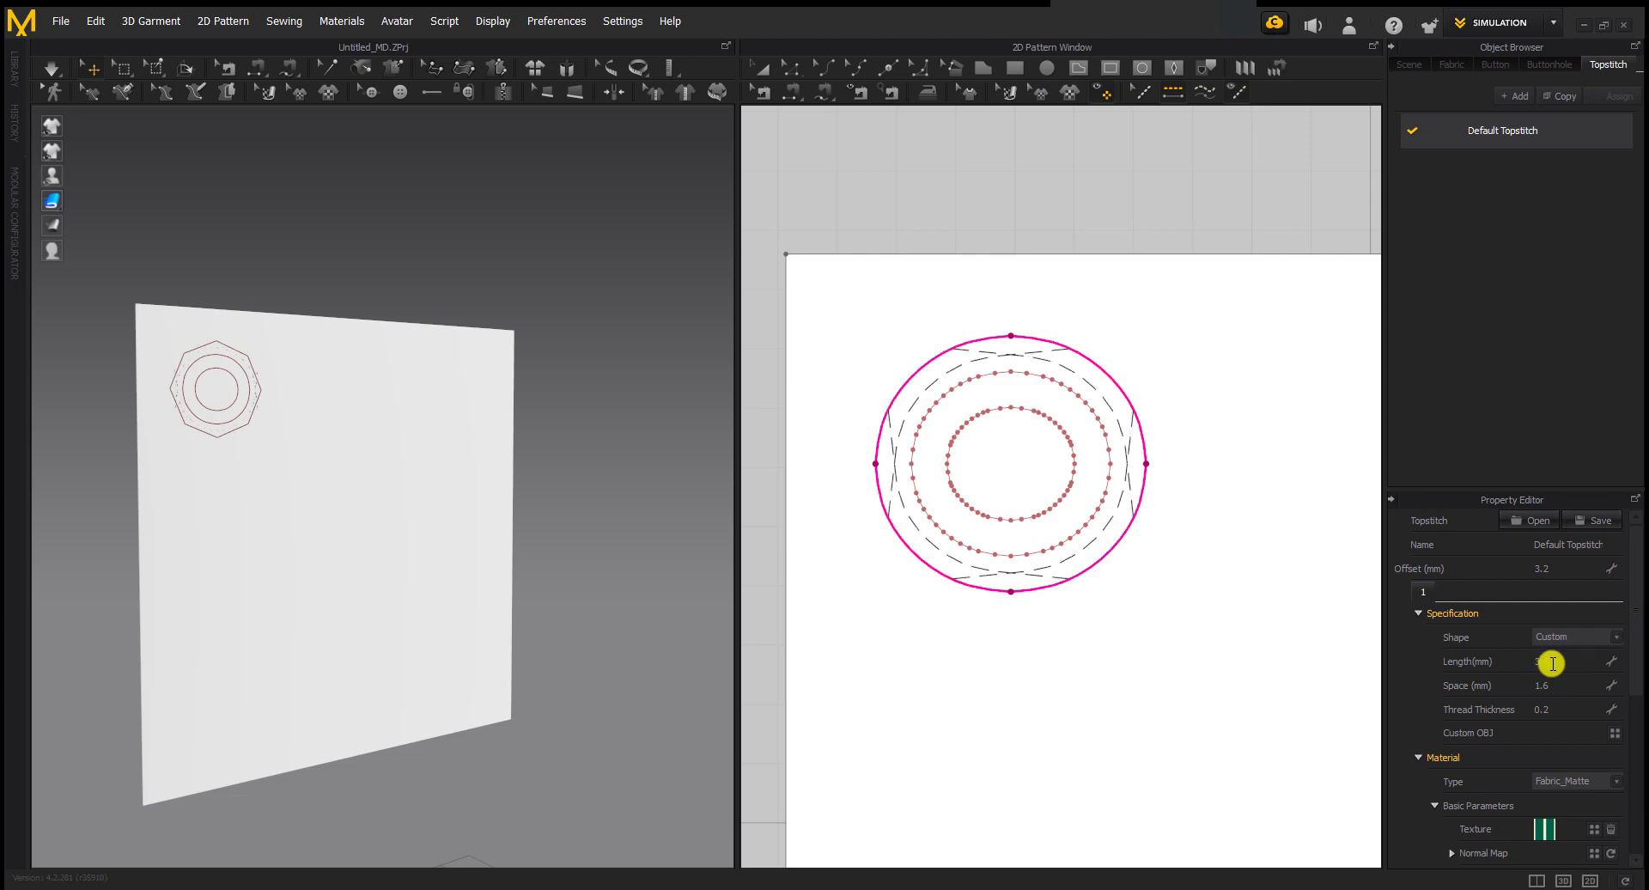
click(1571, 709)
text(60)
key(Return)
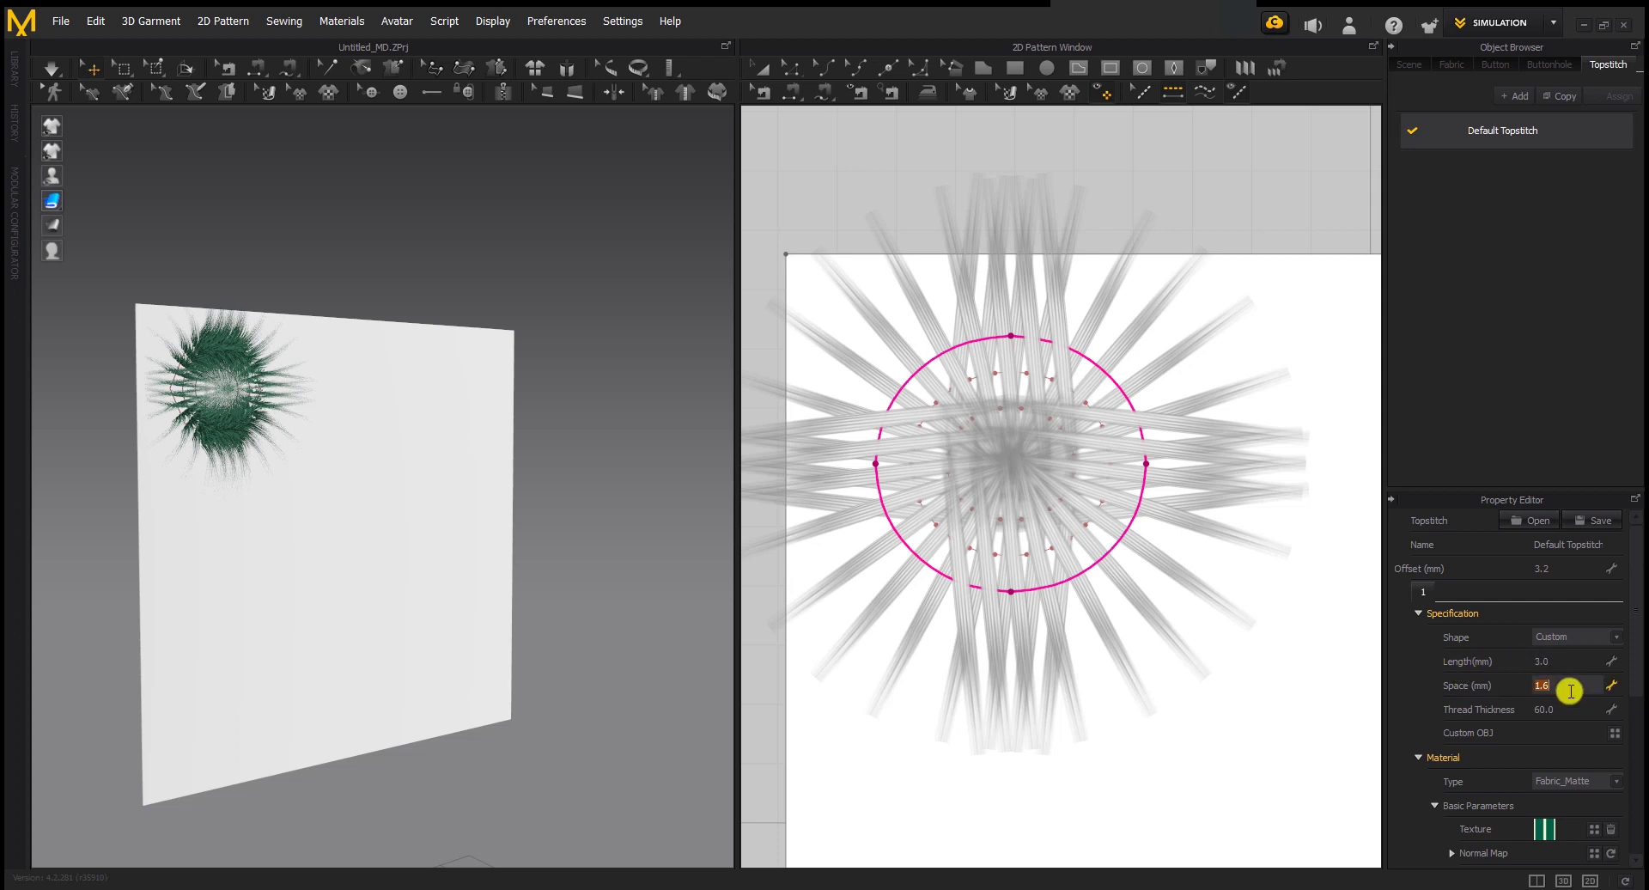
key(Return)
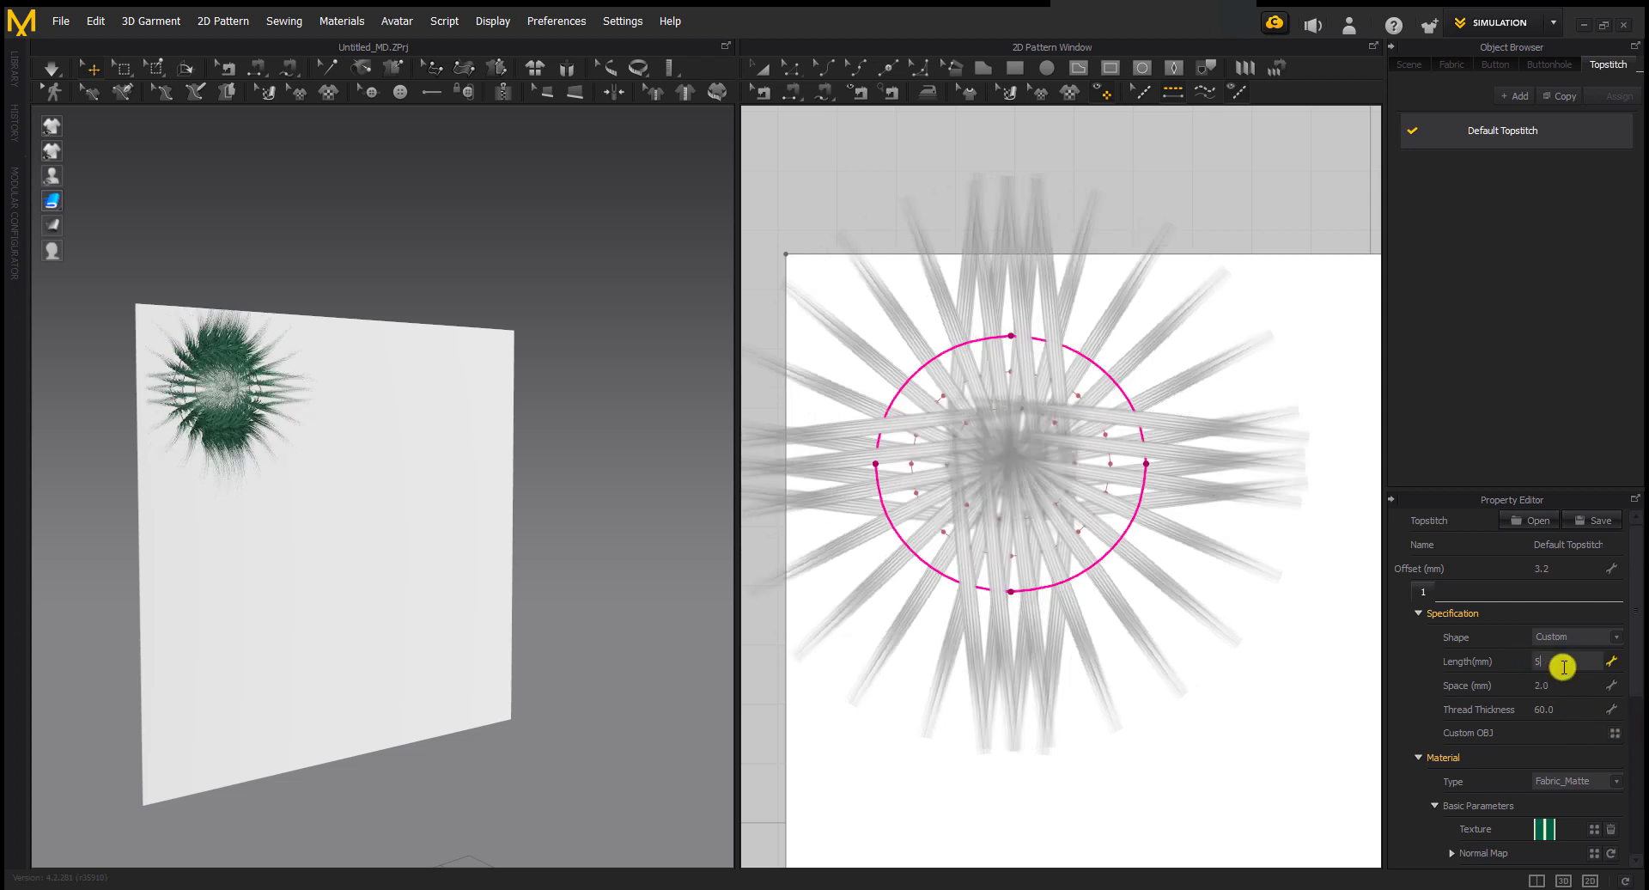
click(1563, 667)
text(5)
key(Return)
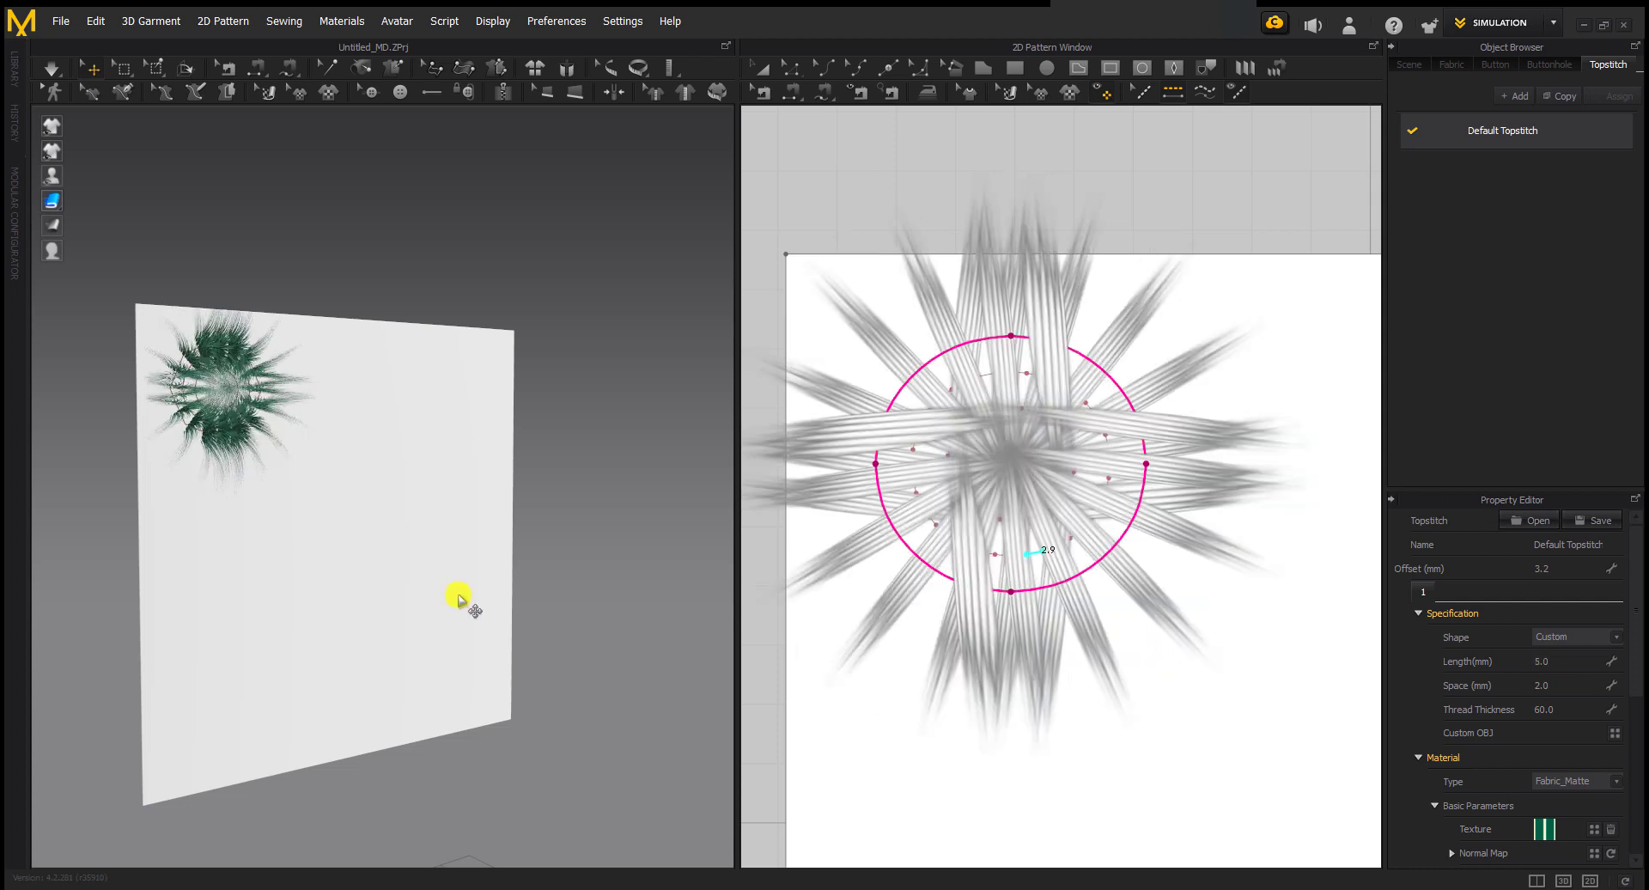
Add foliage topstitches along the inner and middle circles, then return to Edit Pattern
mouse_move(107, 390)
right_down()
mouse_move(191, 383)
mouse_move(107, 383)
mouse_move(125, 390)
right_up()
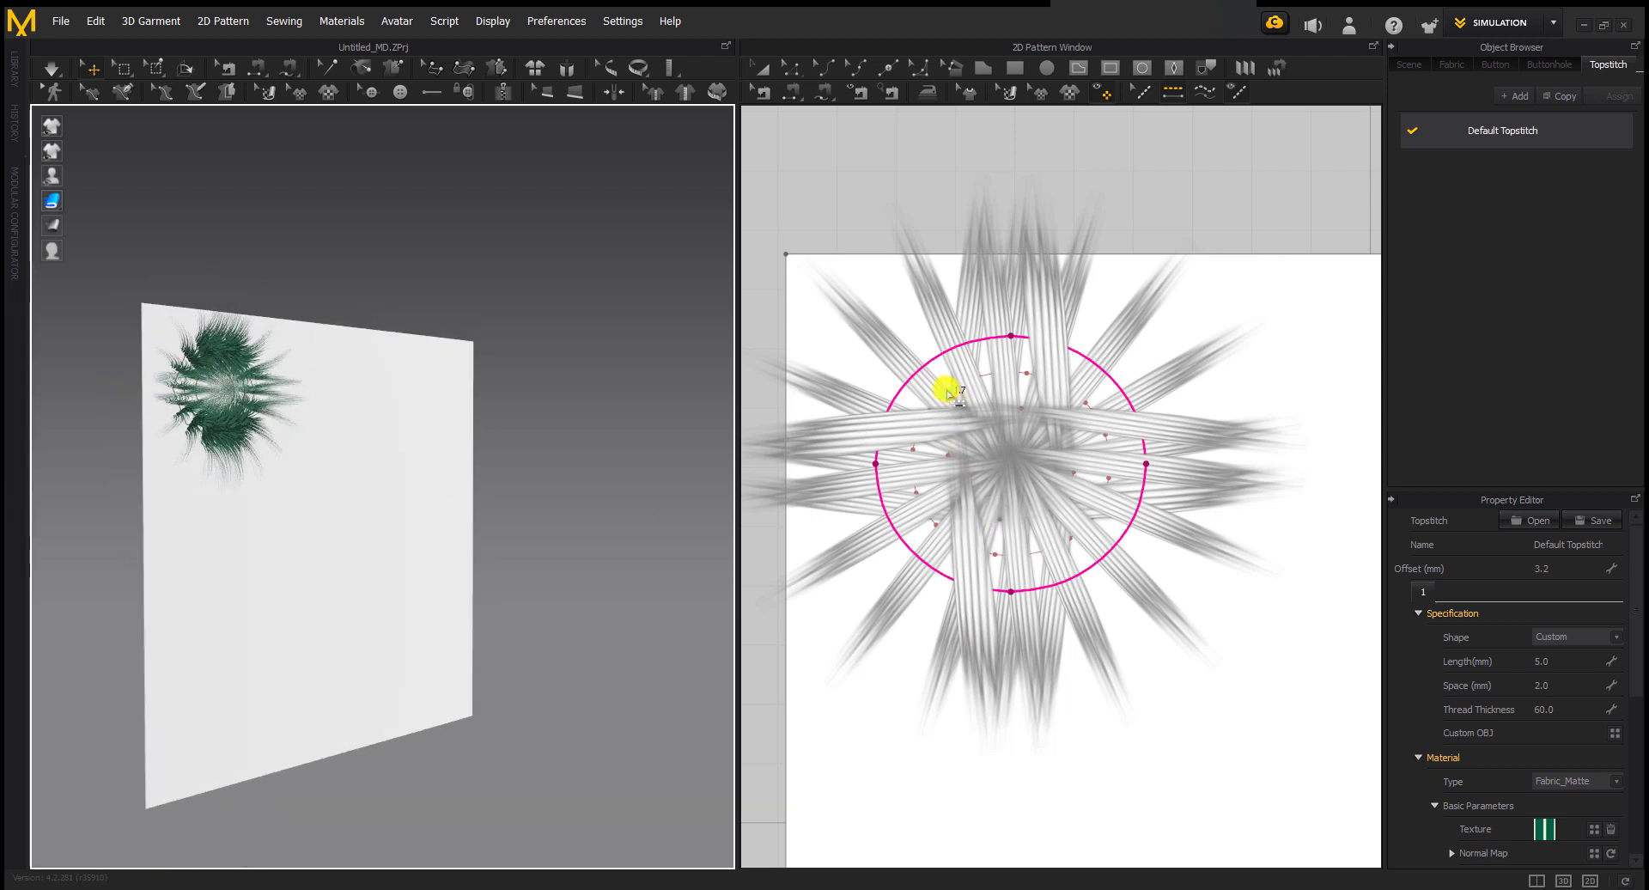
click(979, 420)
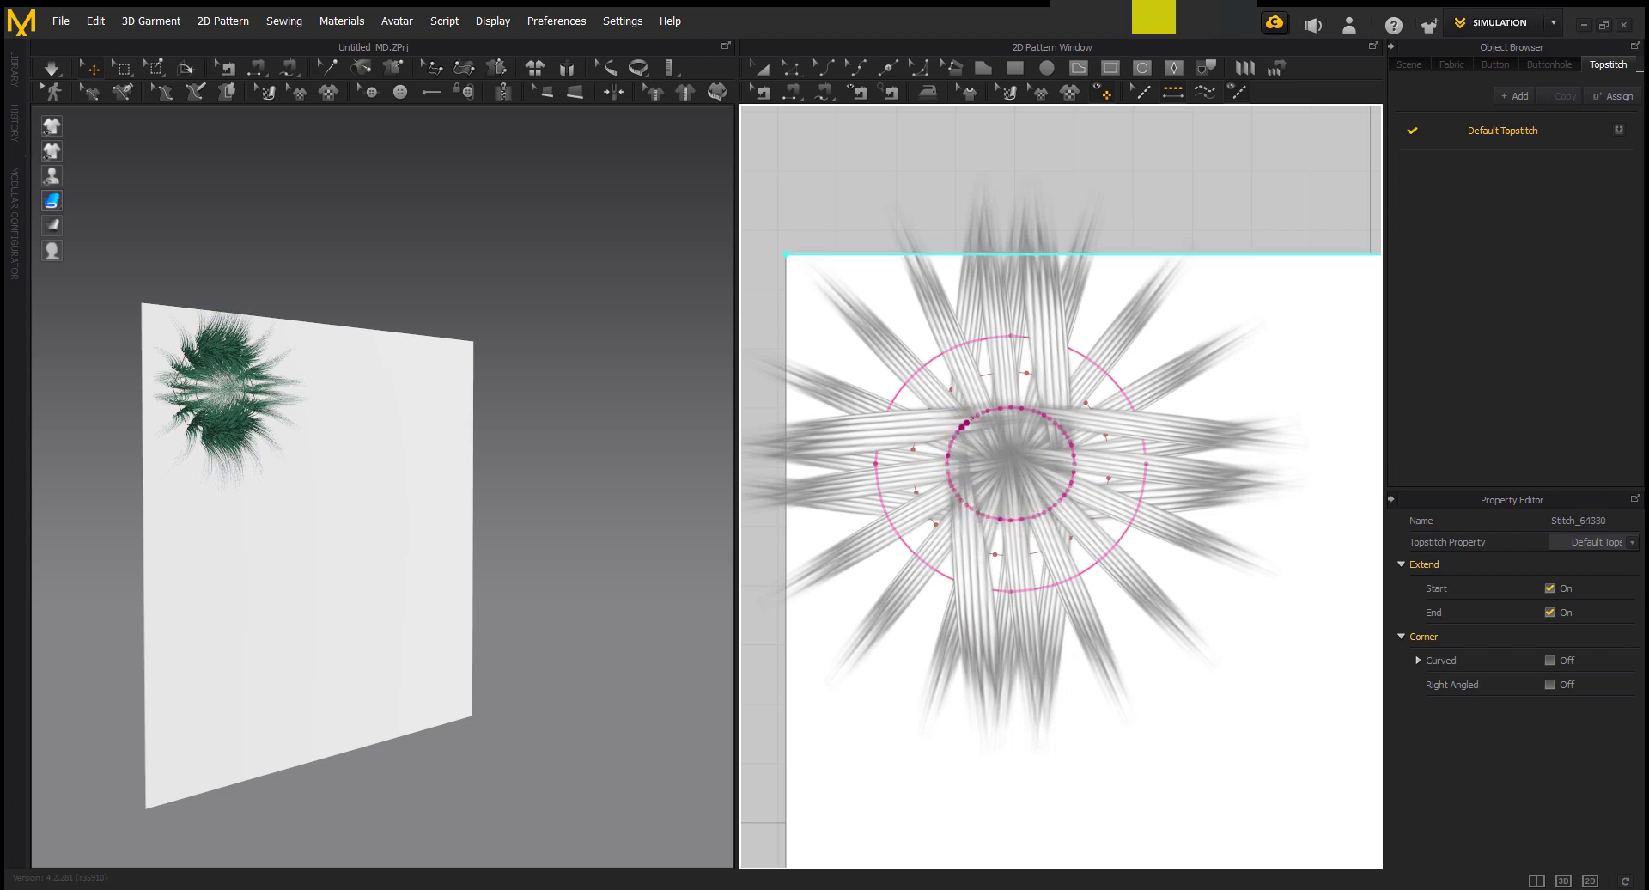
click(1205, 92)
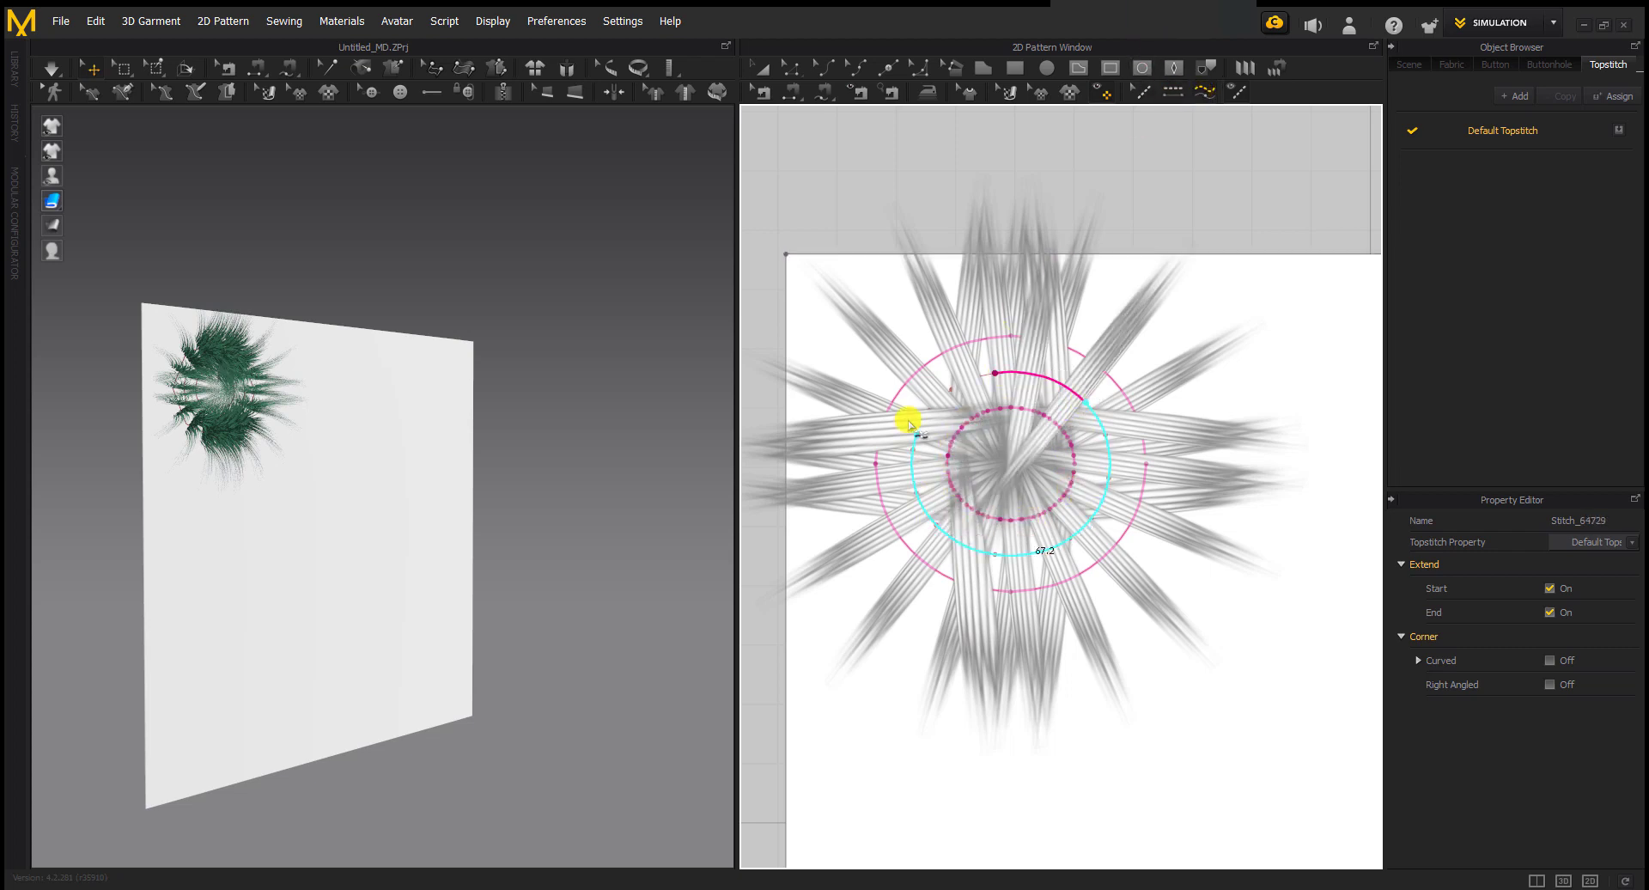
click(994, 375)
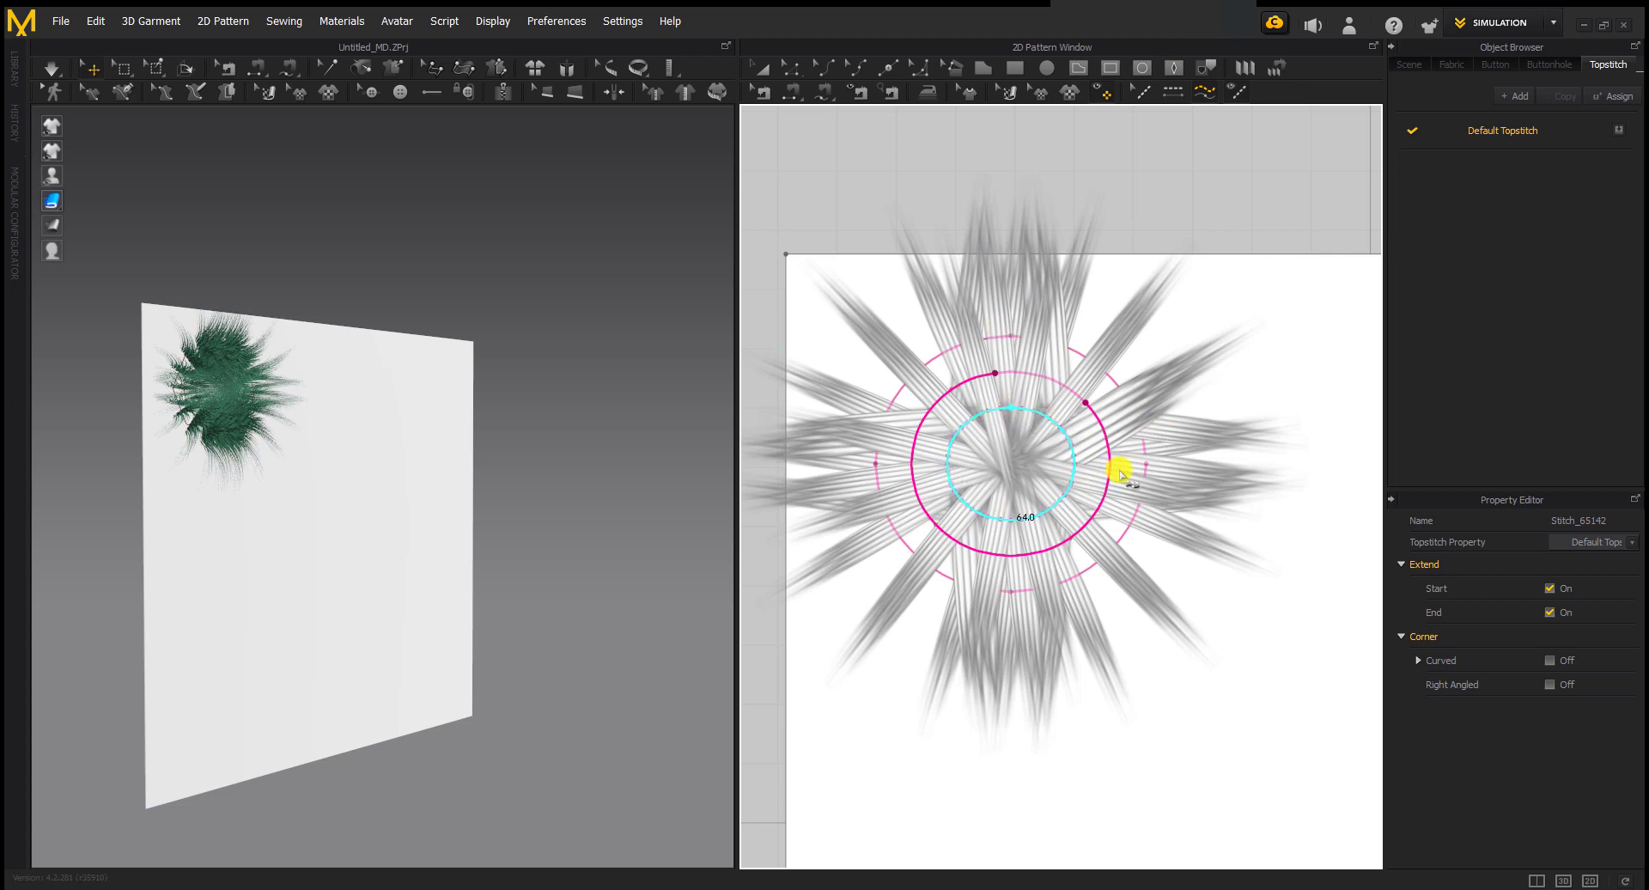
click(791, 67)
Select the three stitched circles and move the set toward the square's top-left corner
drag(811, 185, 1196, 672)
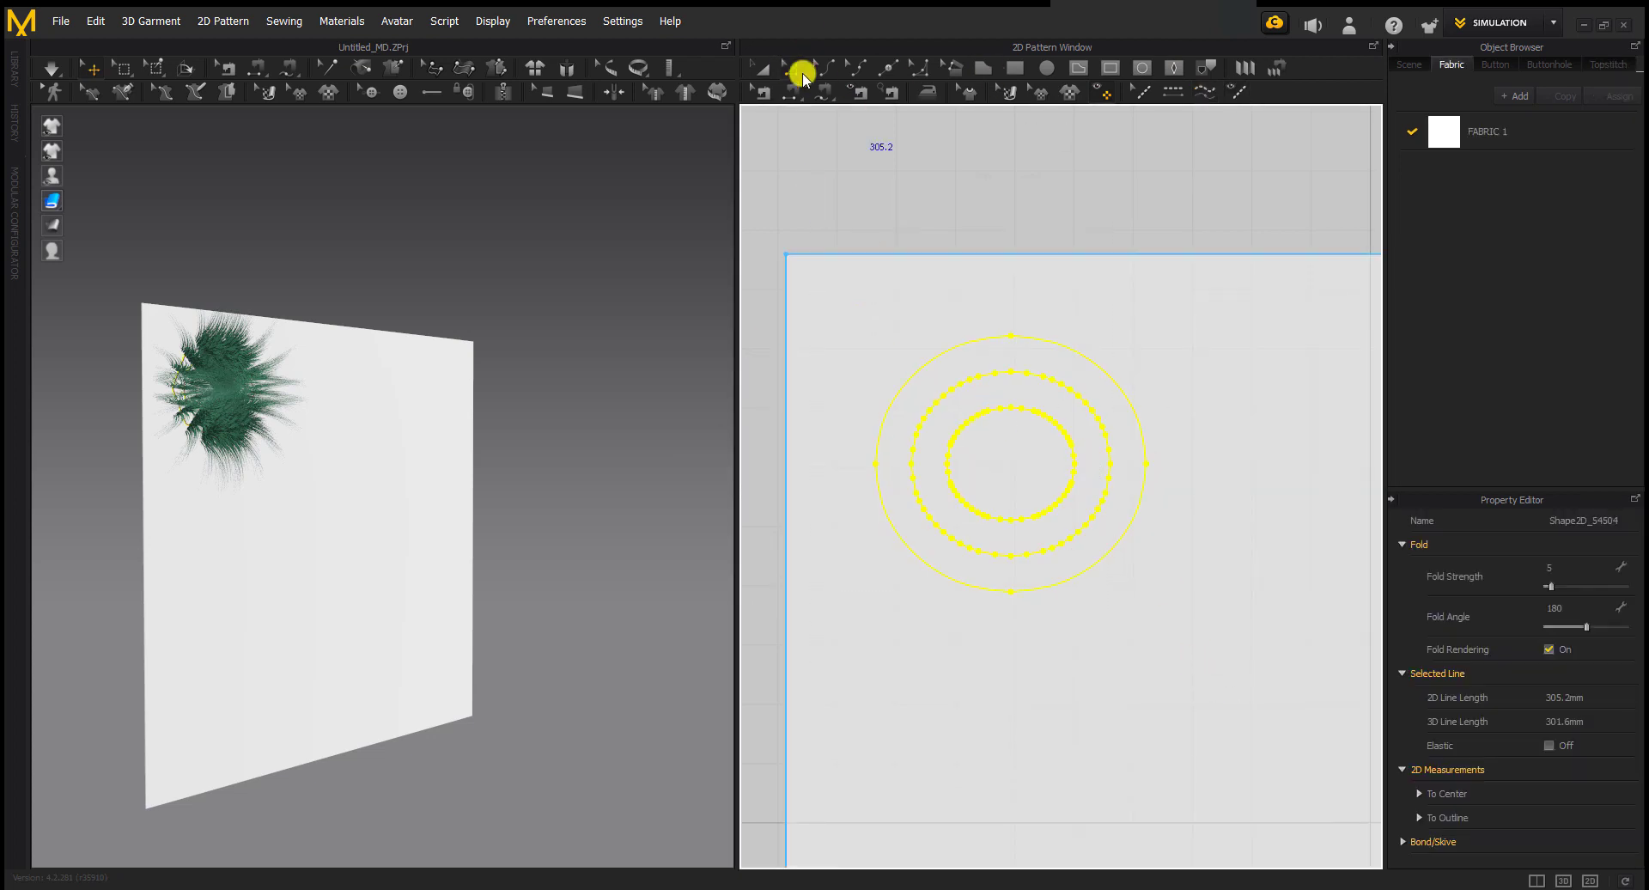
key(a)
drag(1093, 478, 884, 366)
right_drag(567, 464, 640, 474)
scroll(1031, 446, down, 3)
key(ctrl+z)
right_drag(480, 468, 606, 481)
drag(1045, 456, 1015, 437)
right_drag(633, 380, 309, 430)
scroll(957, 368, down, 3)
Undo the stray circle moves and copies, leaving one circle set in place
right_drag(956, 368, 795, 317)
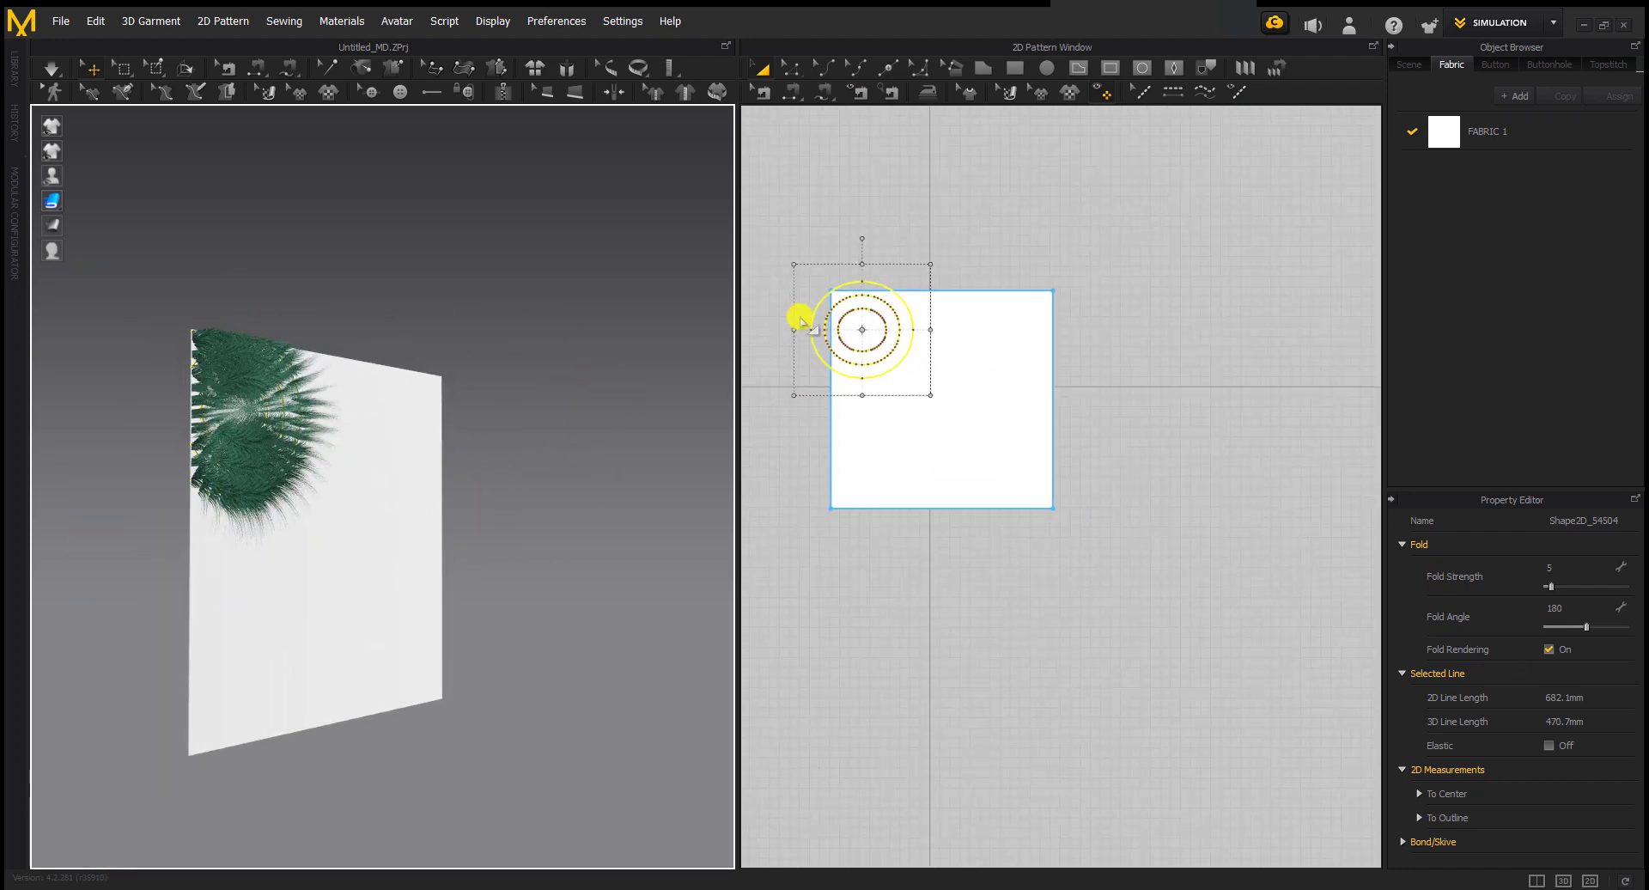
scroll(795, 317, up, 2)
key(ctrl+z)
right_drag(601, 481, 687, 507)
key(ctrl+z)
right_drag(454, 427, 592, 445)
Copy the circle set and paste two copies below it, forming a column of three
right_click(886, 306)
click(917, 371)
right_click(953, 269)
click(987, 269)
click(868, 402)
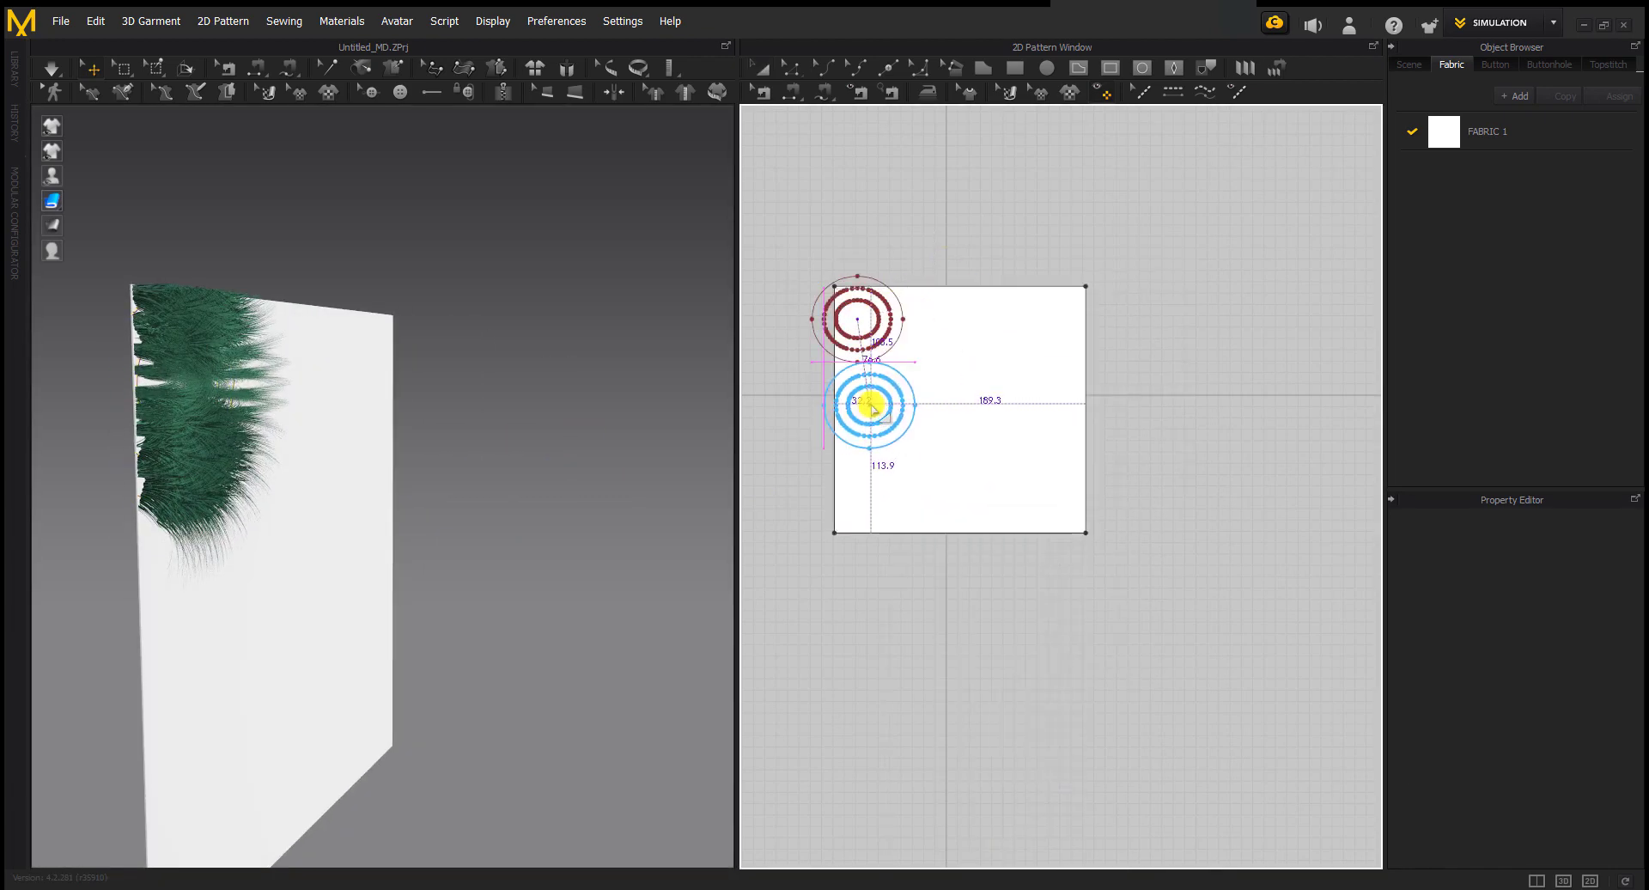
right_click(975, 375)
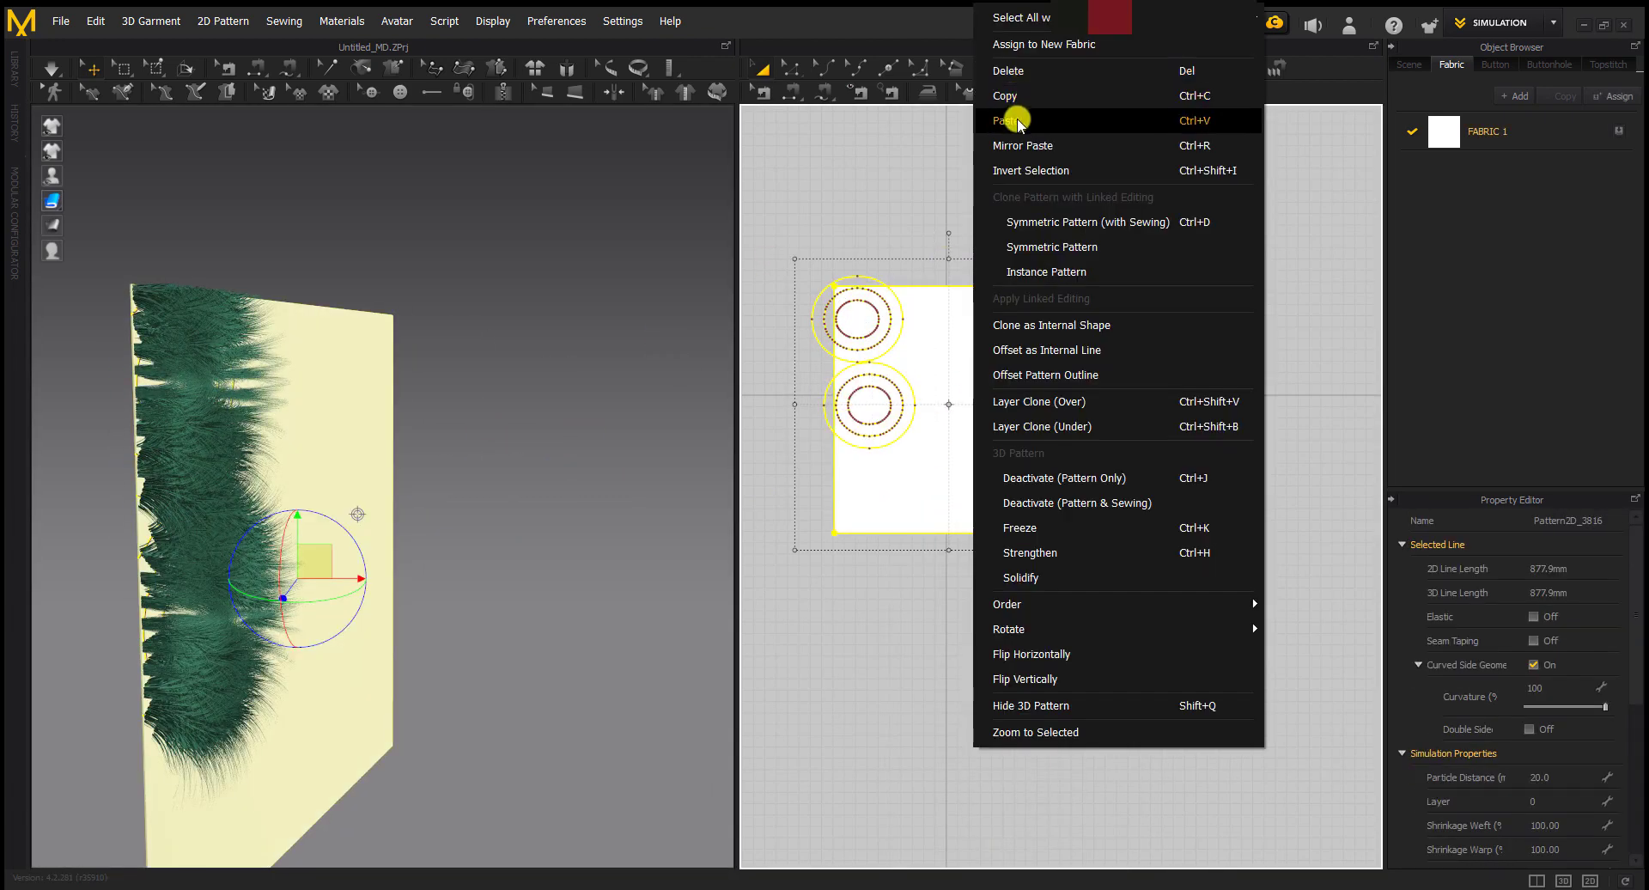
click(1012, 114)
click(868, 488)
click(507, 453)
right_drag(415, 449, 436, 426)
Copy the column of three circle sets and paste it to the right
drag(767, 218, 915, 544)
right_click(854, 324)
click(883, 321)
right_drag(884, 321, 883, 239)
drag(834, 310, 994, 647)
right_click(919, 516)
click(949, 97)
right_click(931, 294)
click(994, 305)
click(986, 491)
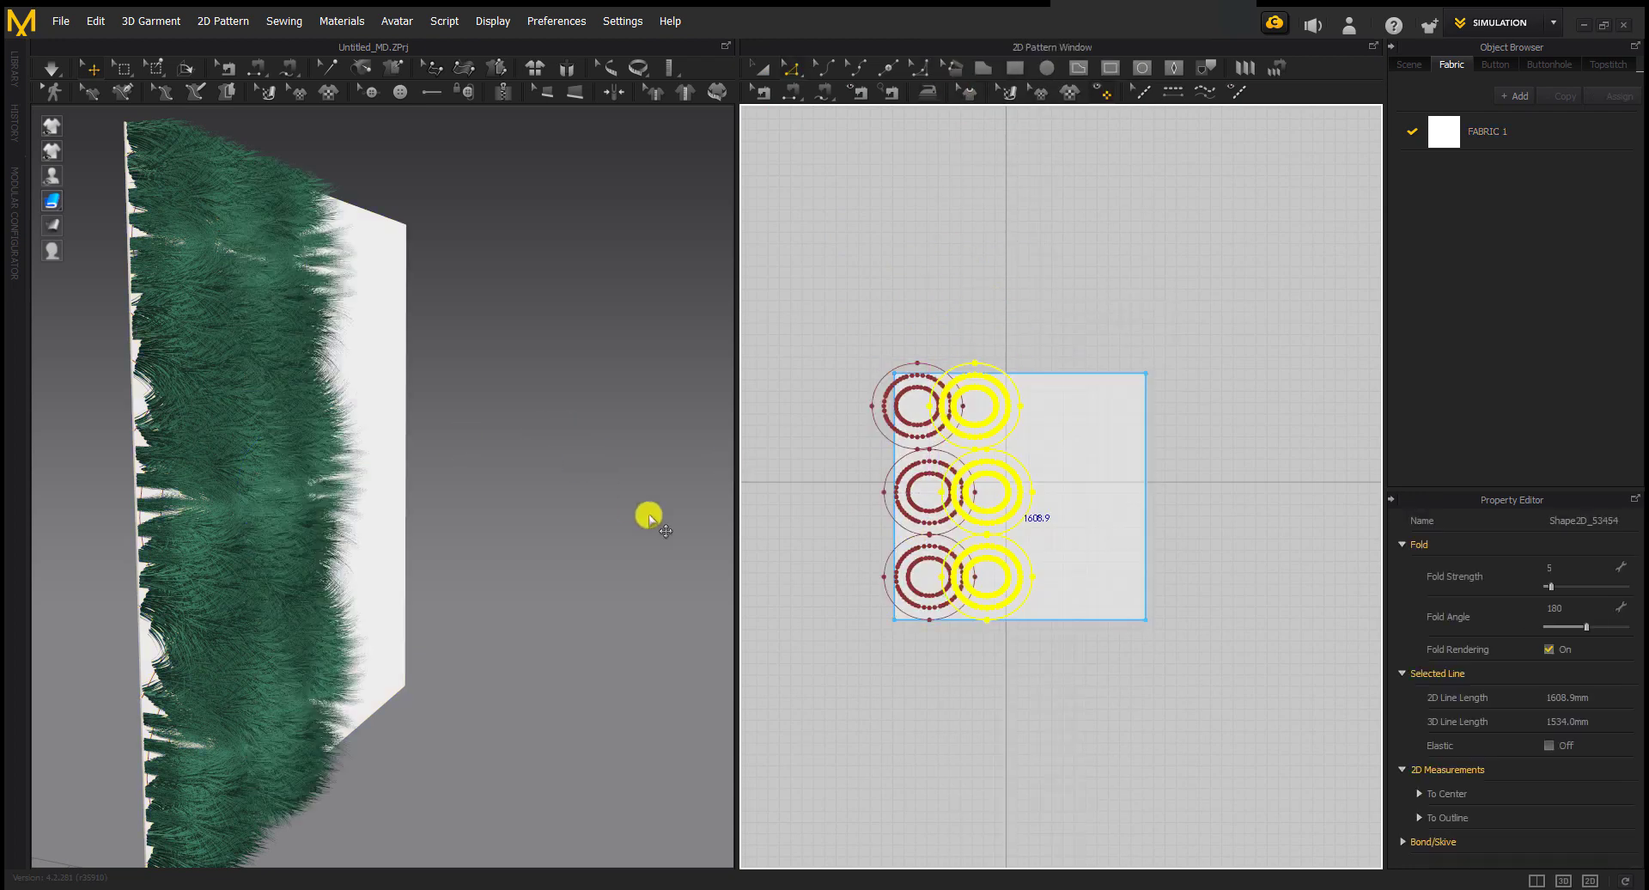
Copy all six circle sets and paste them across the square's right half
drag(830, 311, 1045, 634)
right_click(966, 421)
click(1011, 467)
right_click(1011, 340)
click(1048, 357)
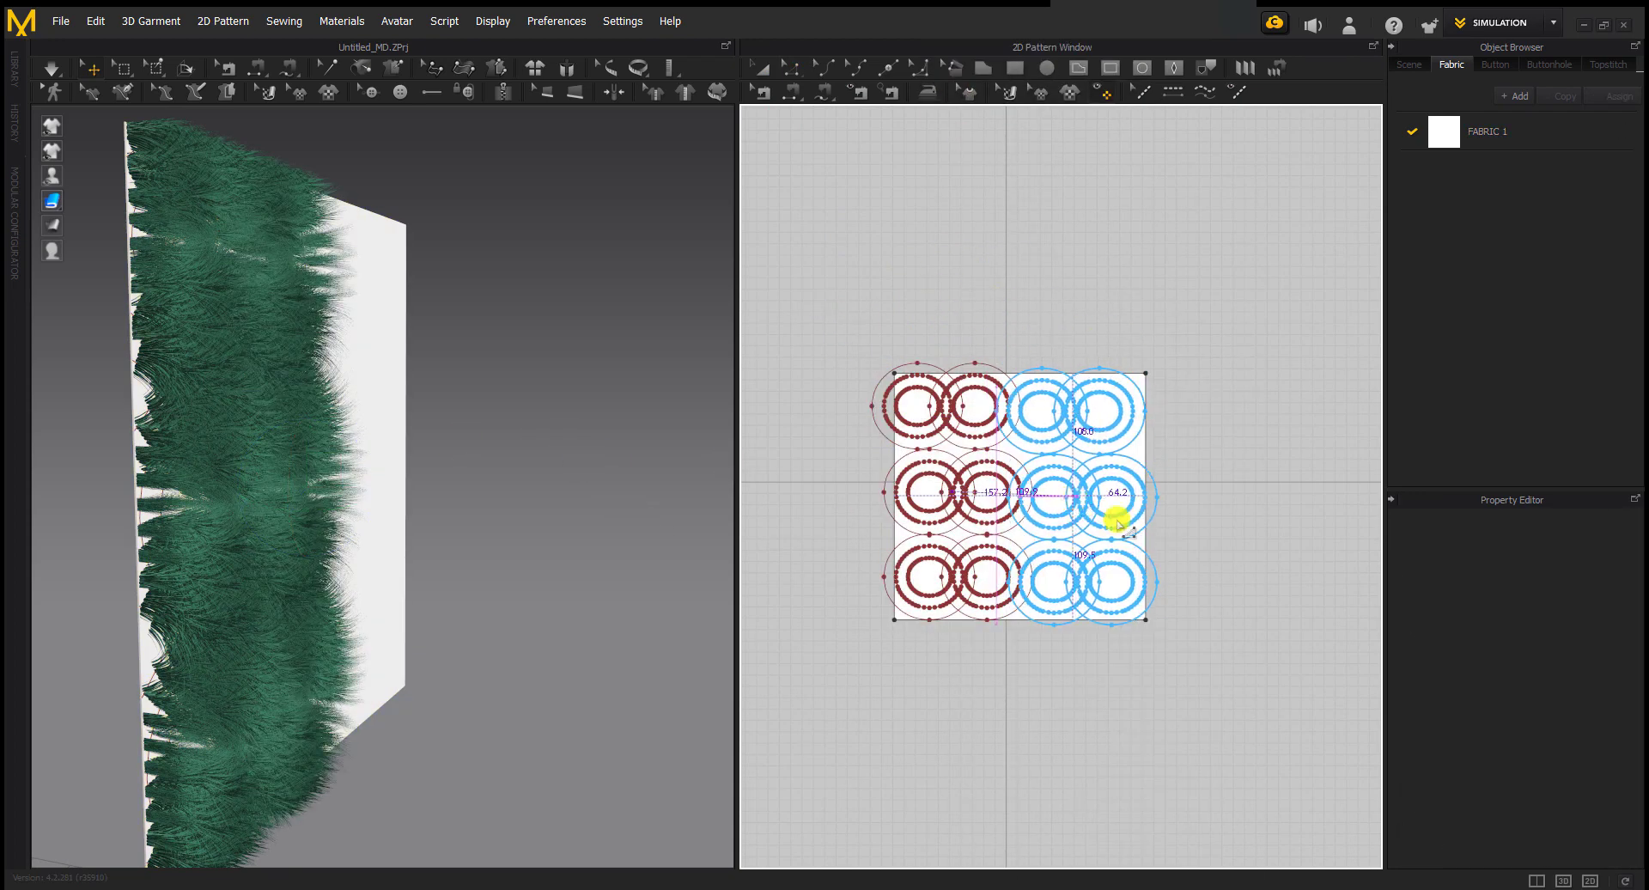
click(1073, 588)
Delete the Texture from the Default Topstitch's material
click(791, 67)
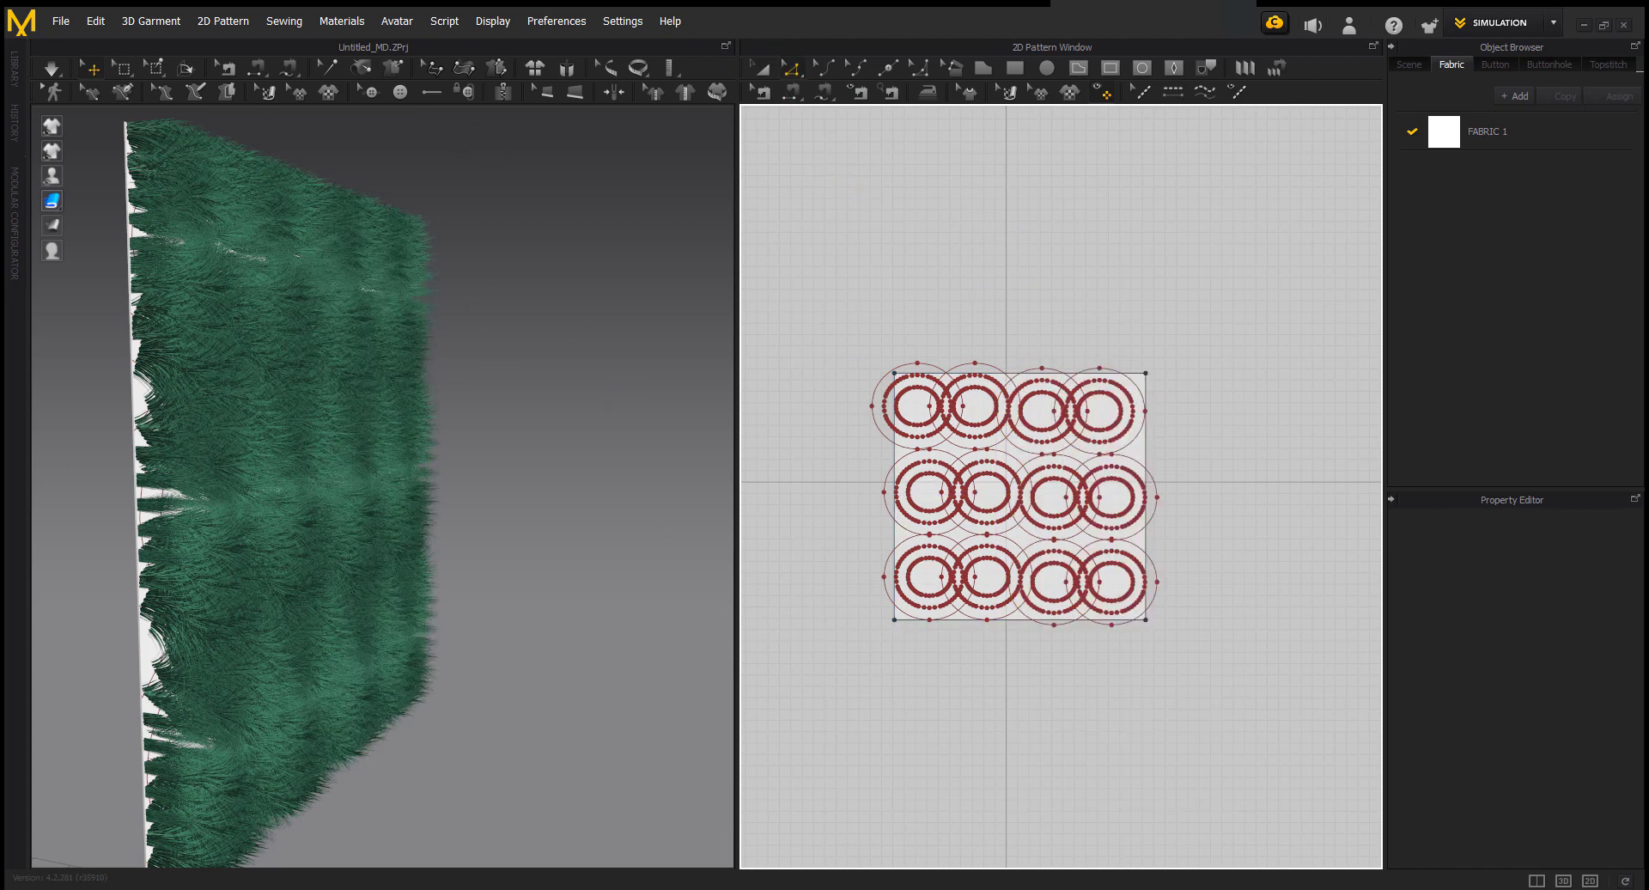
click(1607, 64)
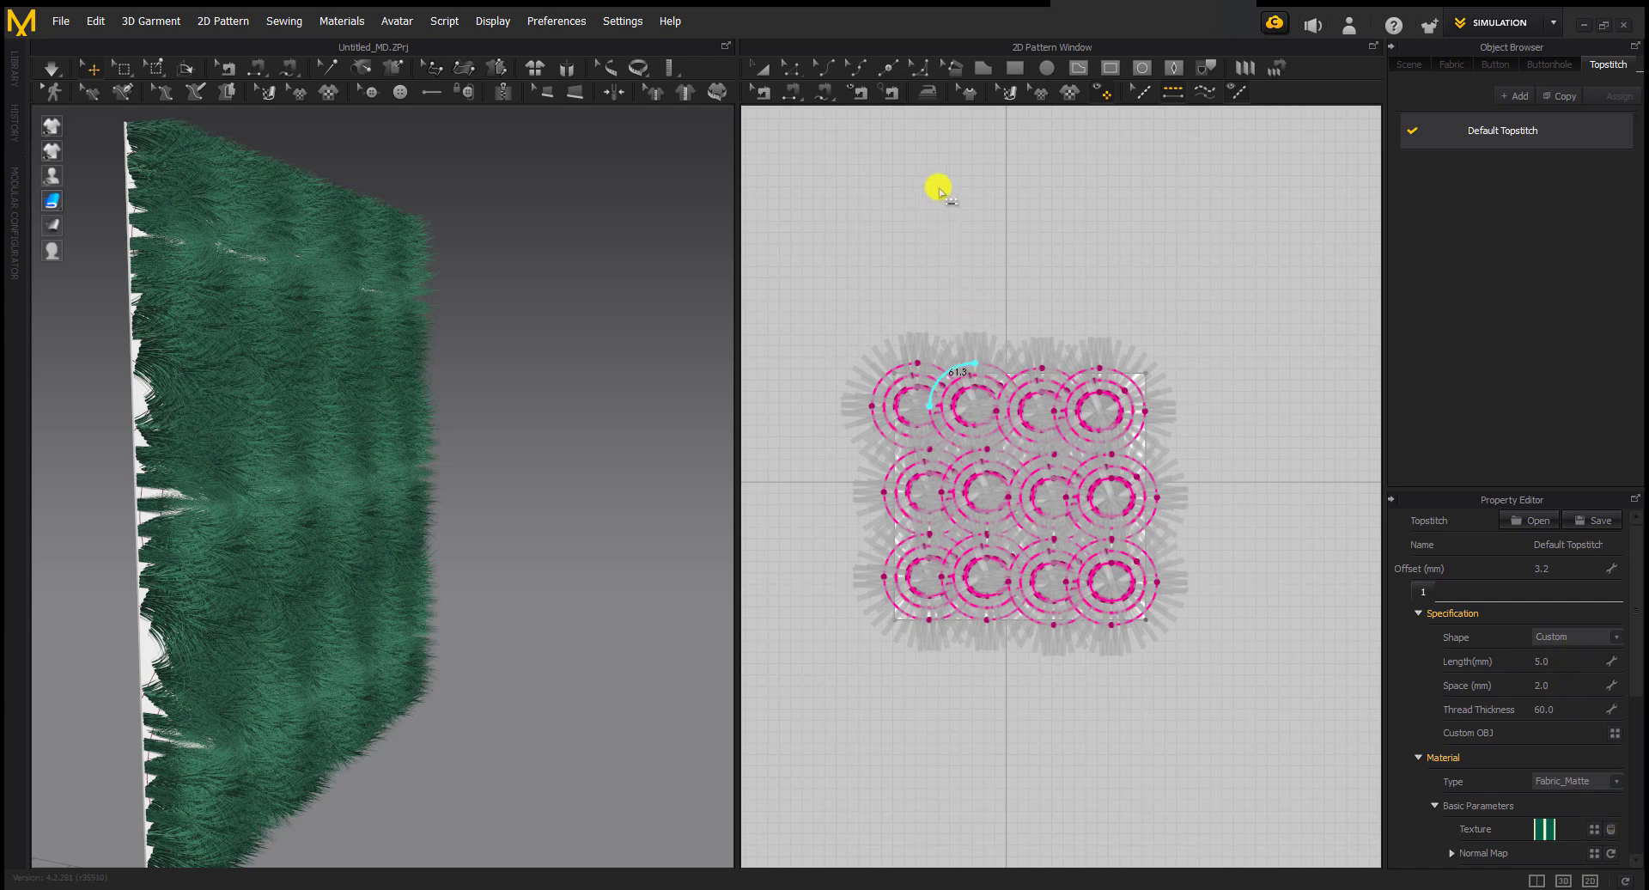
click(1624, 827)
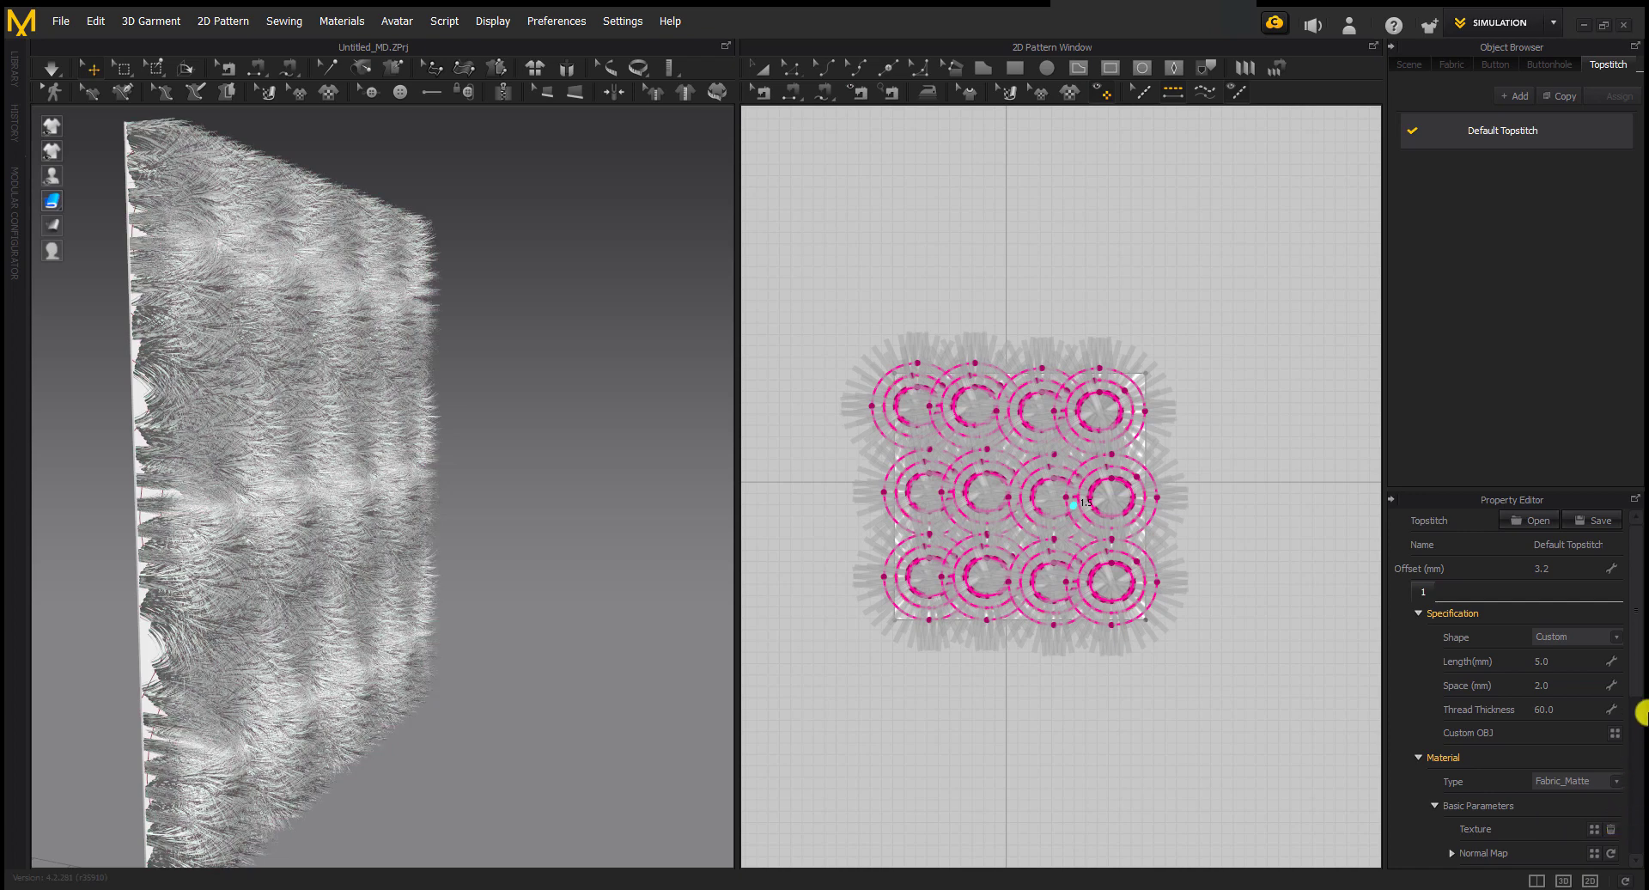
scroll(1615, 773, down, 3)
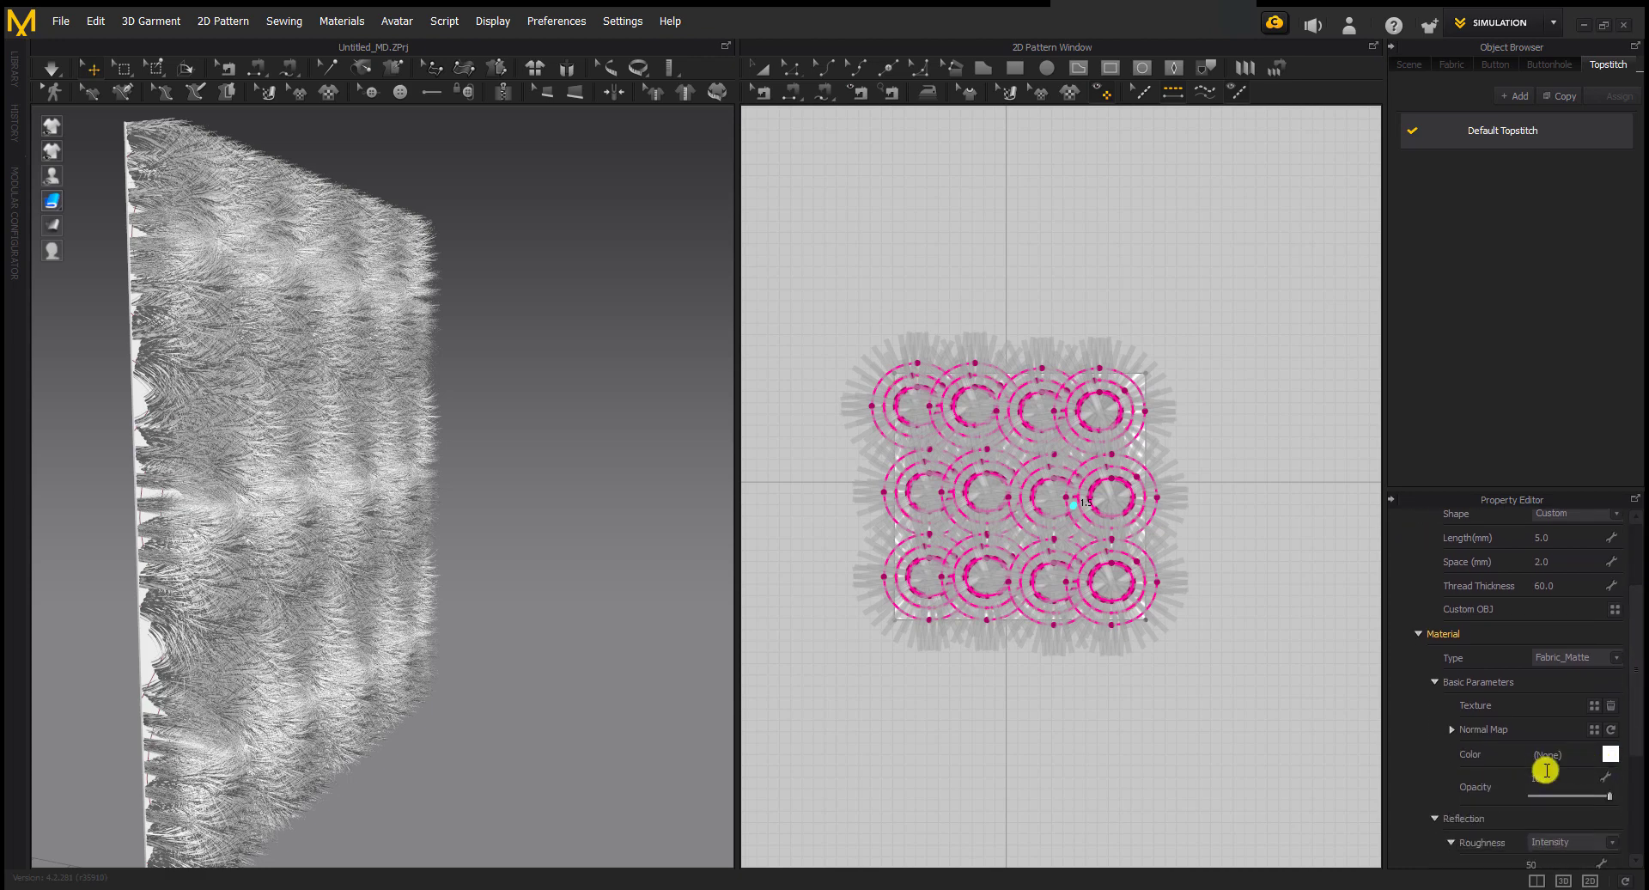
Set the Default Topstitch colour to light pink EFABAB
click(1611, 753)
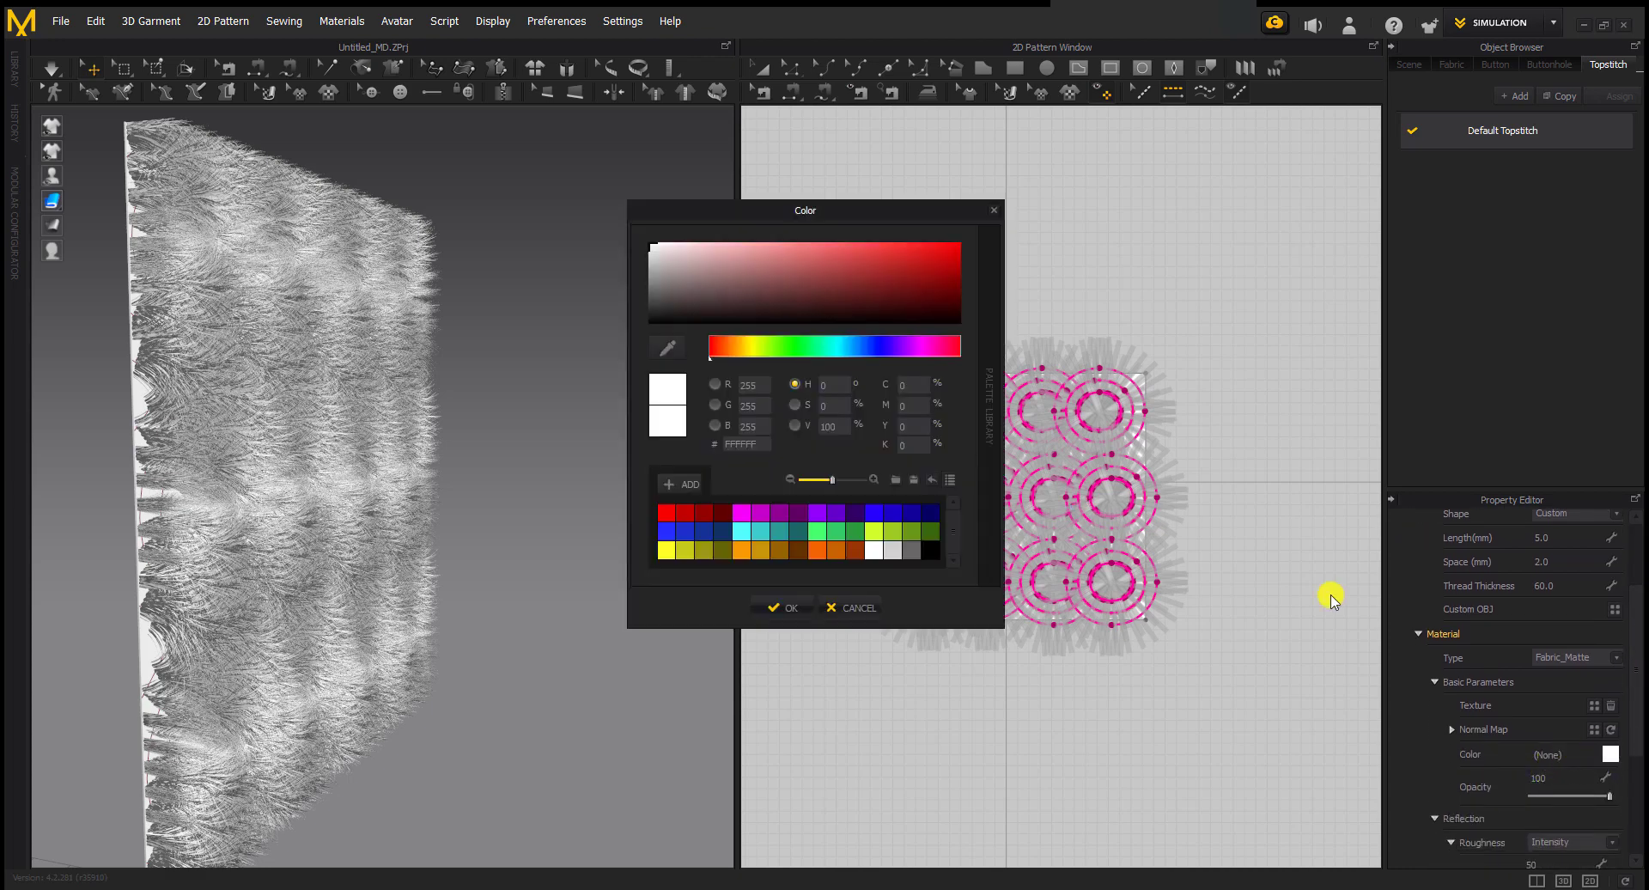
click(739, 249)
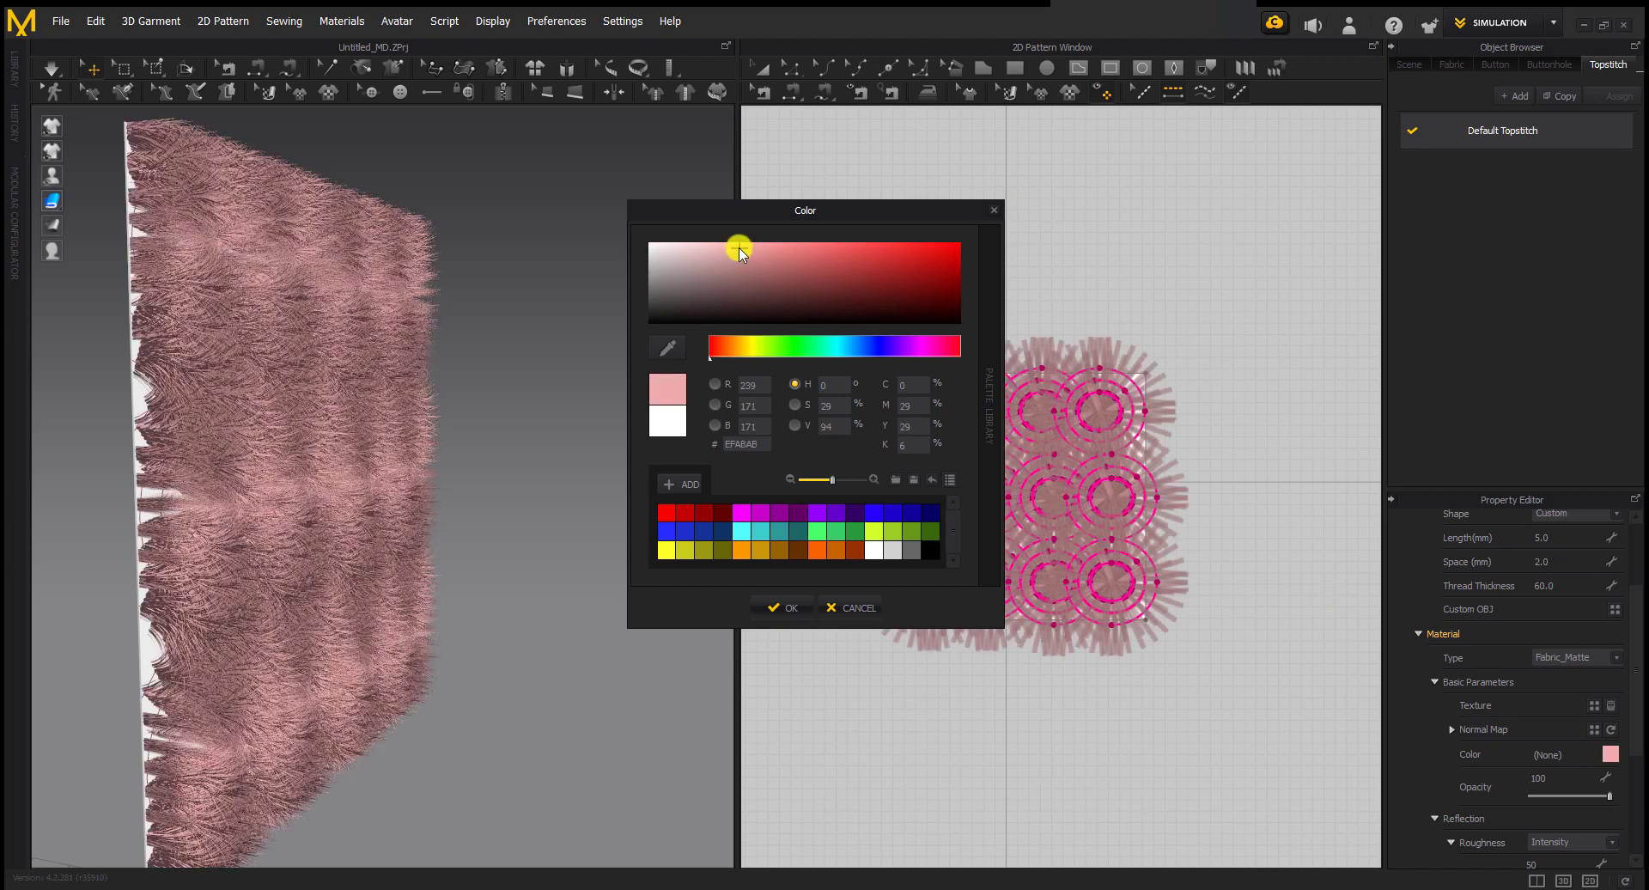